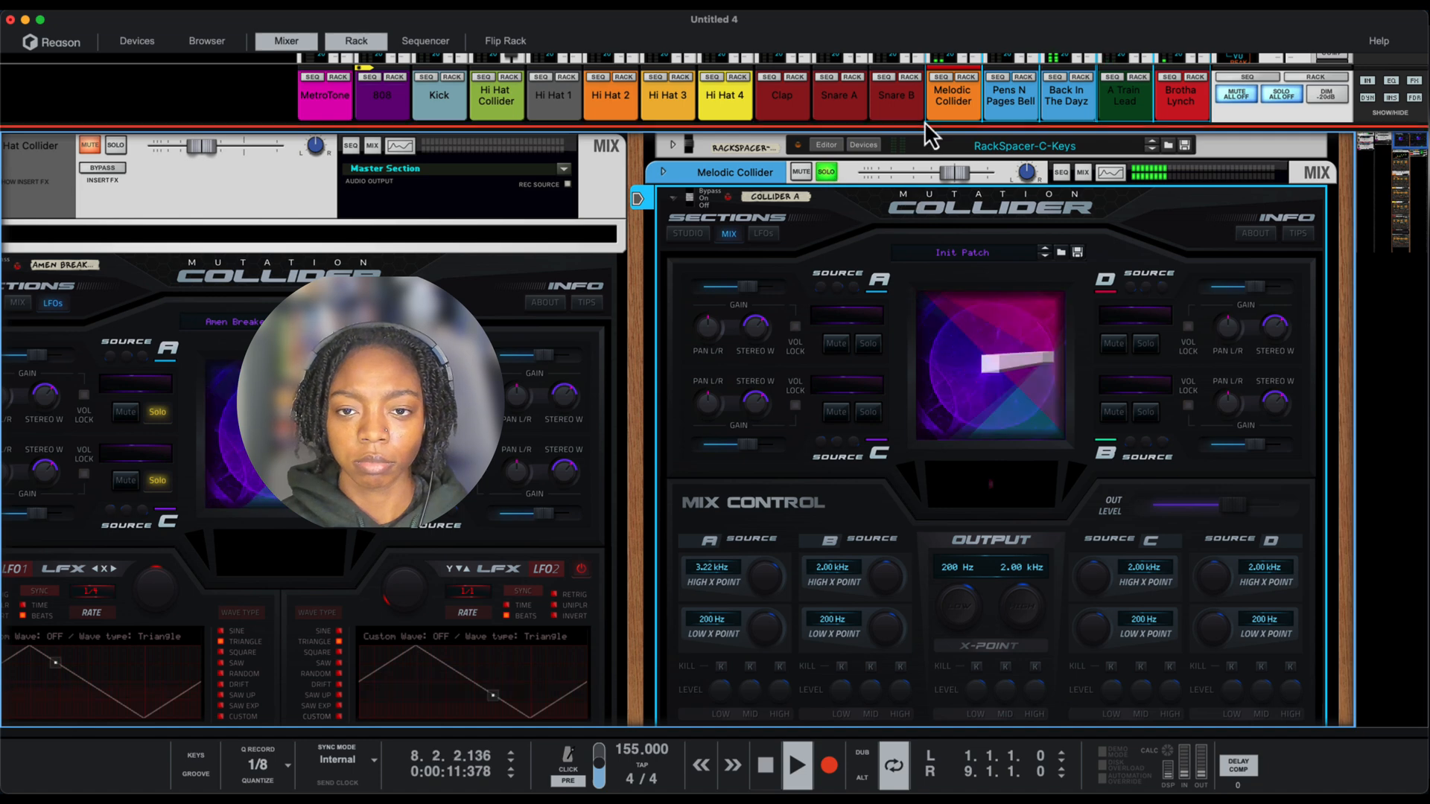
Review the Melodic Collider and the instrument devices stacked beneath it in the rack
scroll(972, 100, up, 3)
click(970, 61)
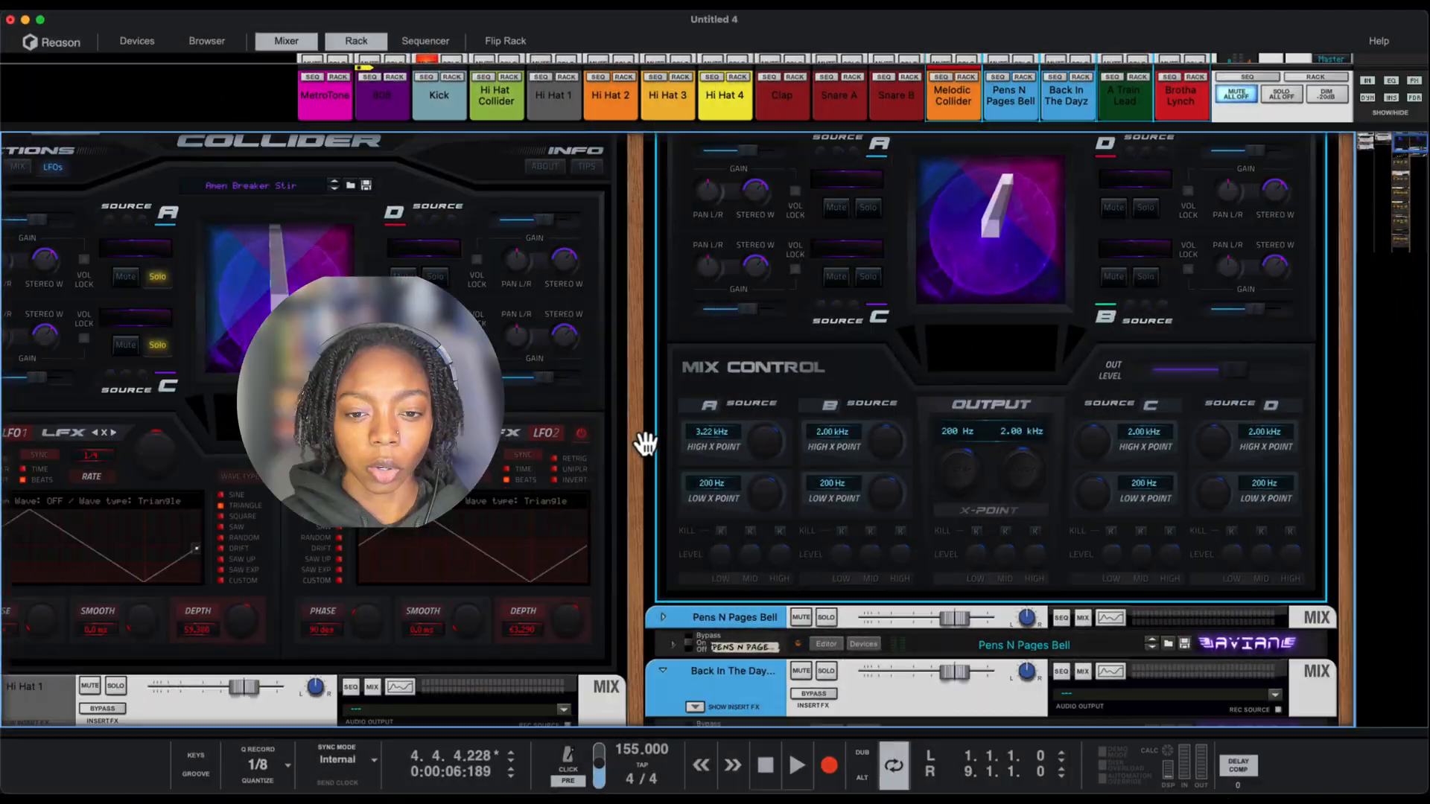
scroll(644, 443, down, 10)
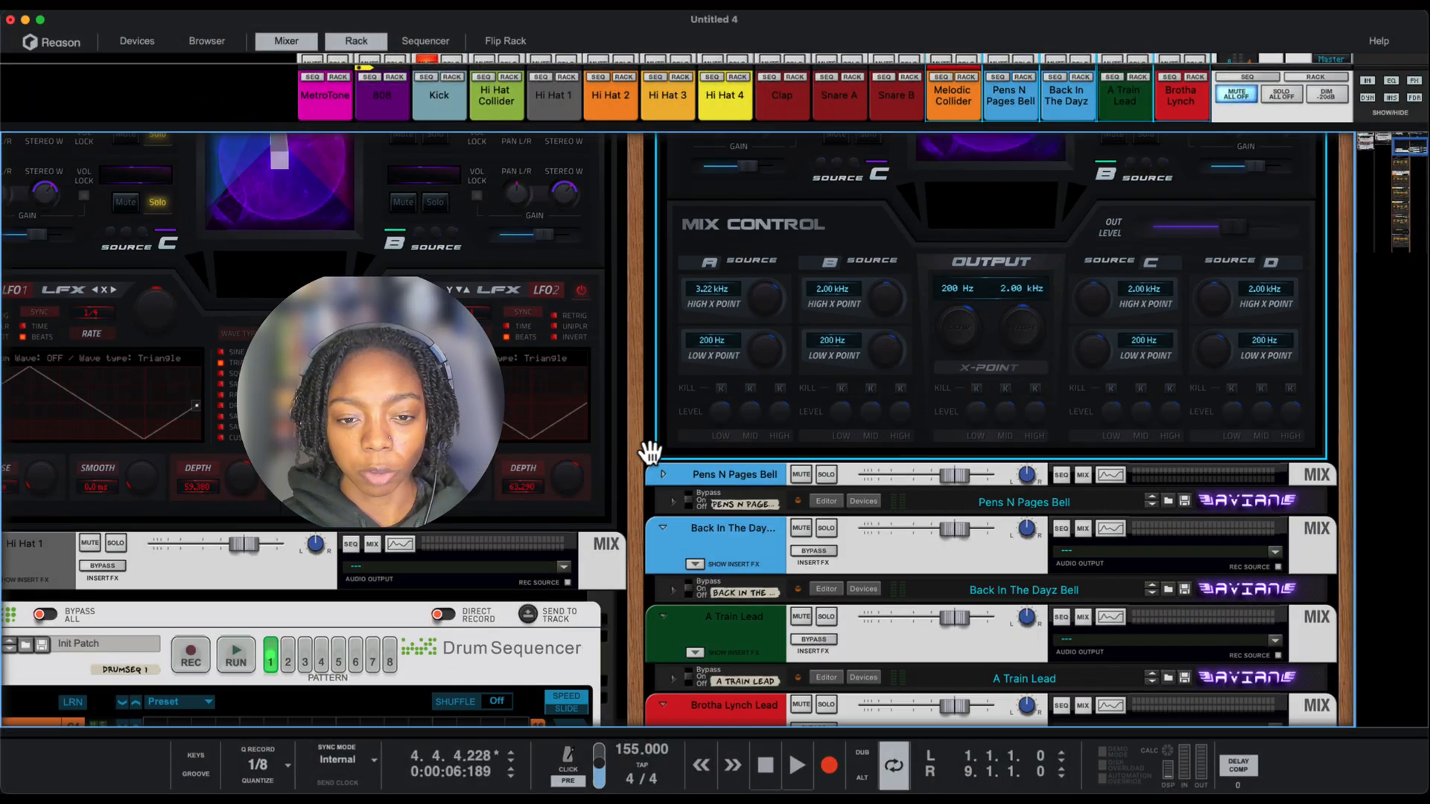
scroll(695, 520, down, 20)
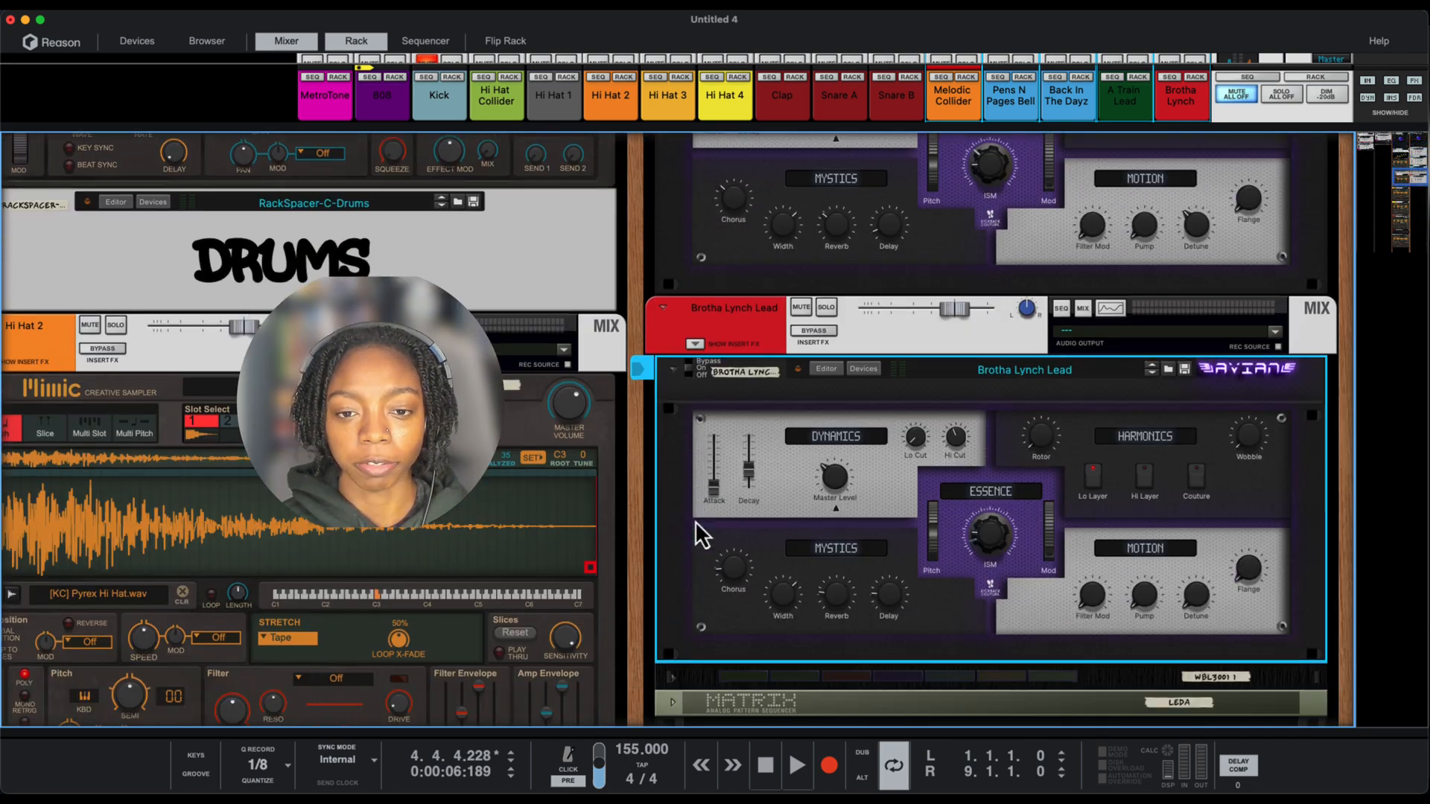
scroll(693, 521, up, 15)
scroll(689, 525, up, 7)
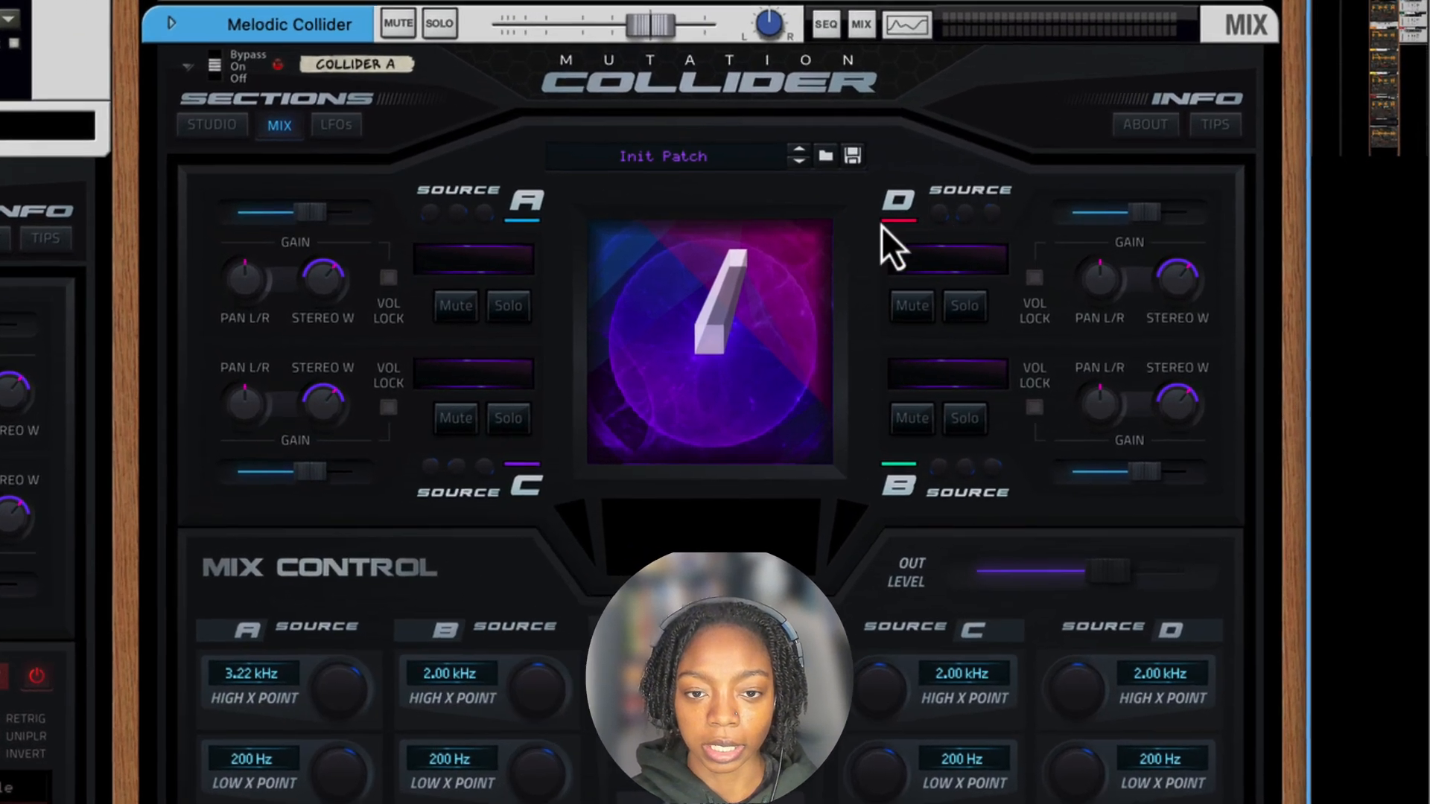
Audition the Melodic Collider's corners on its XY pad and label source A Bell 1, C Bell 2, D Lead 1 and B Lead 2
drag(432, 215, 940, 243)
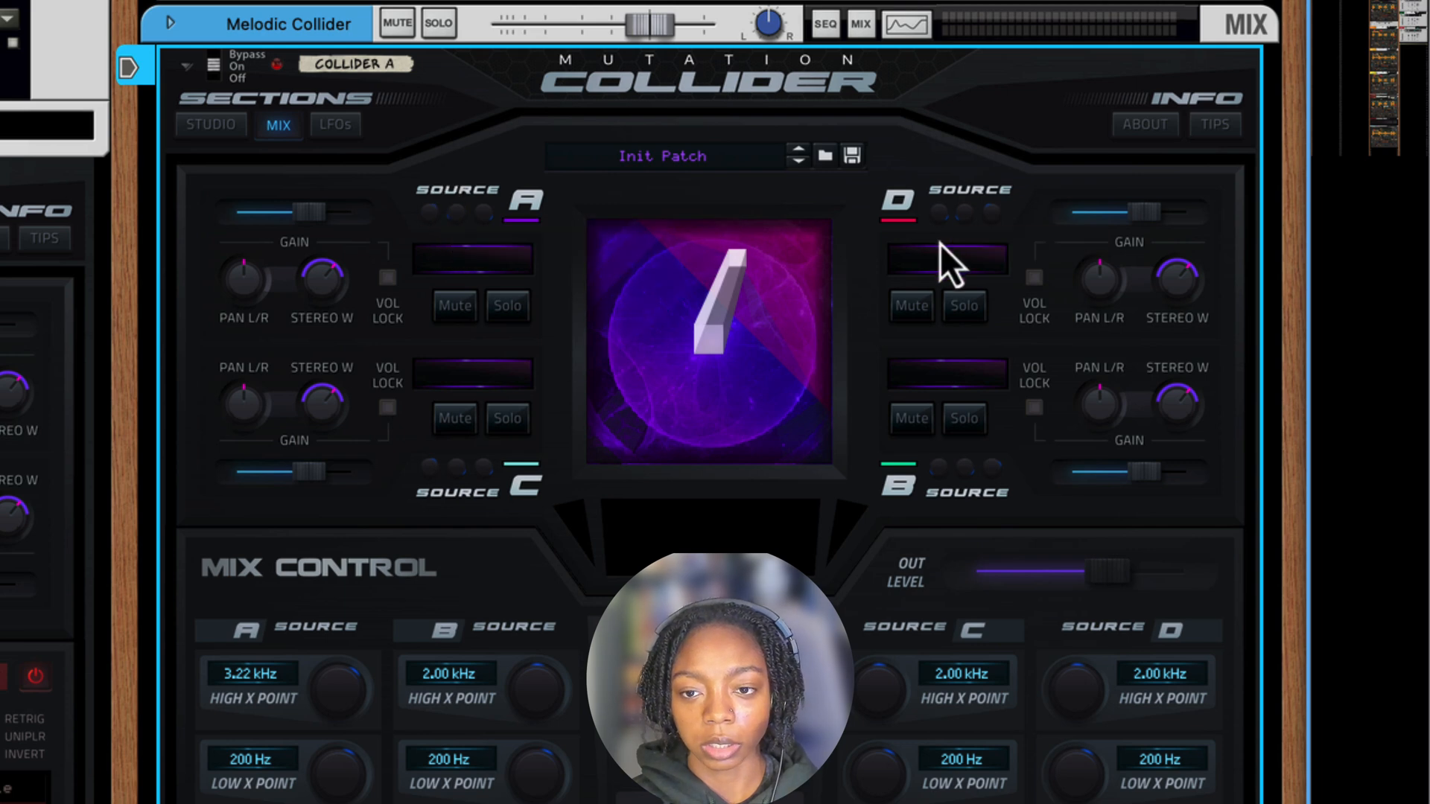
double_click(505, 259)
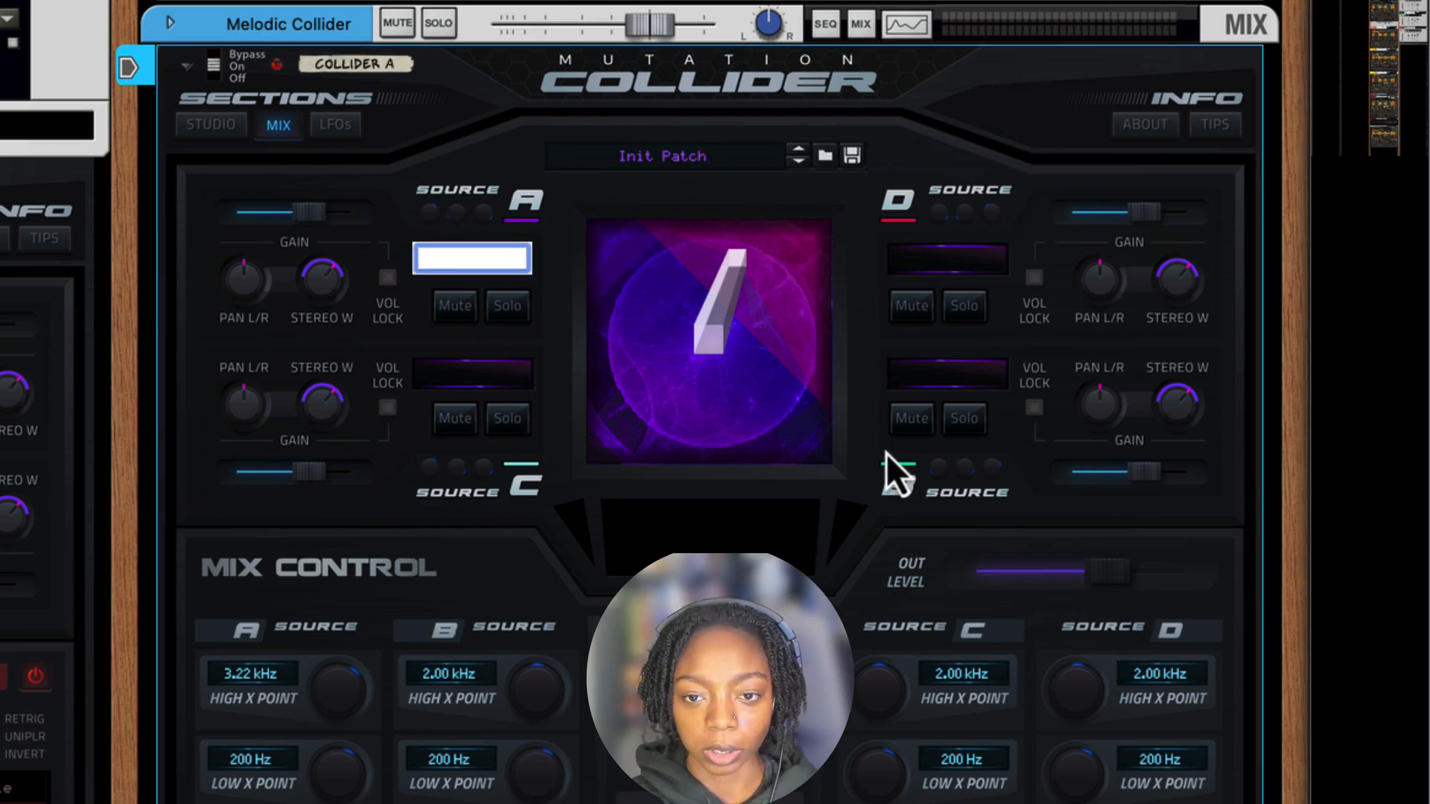
drag(715, 352, 505, 176)
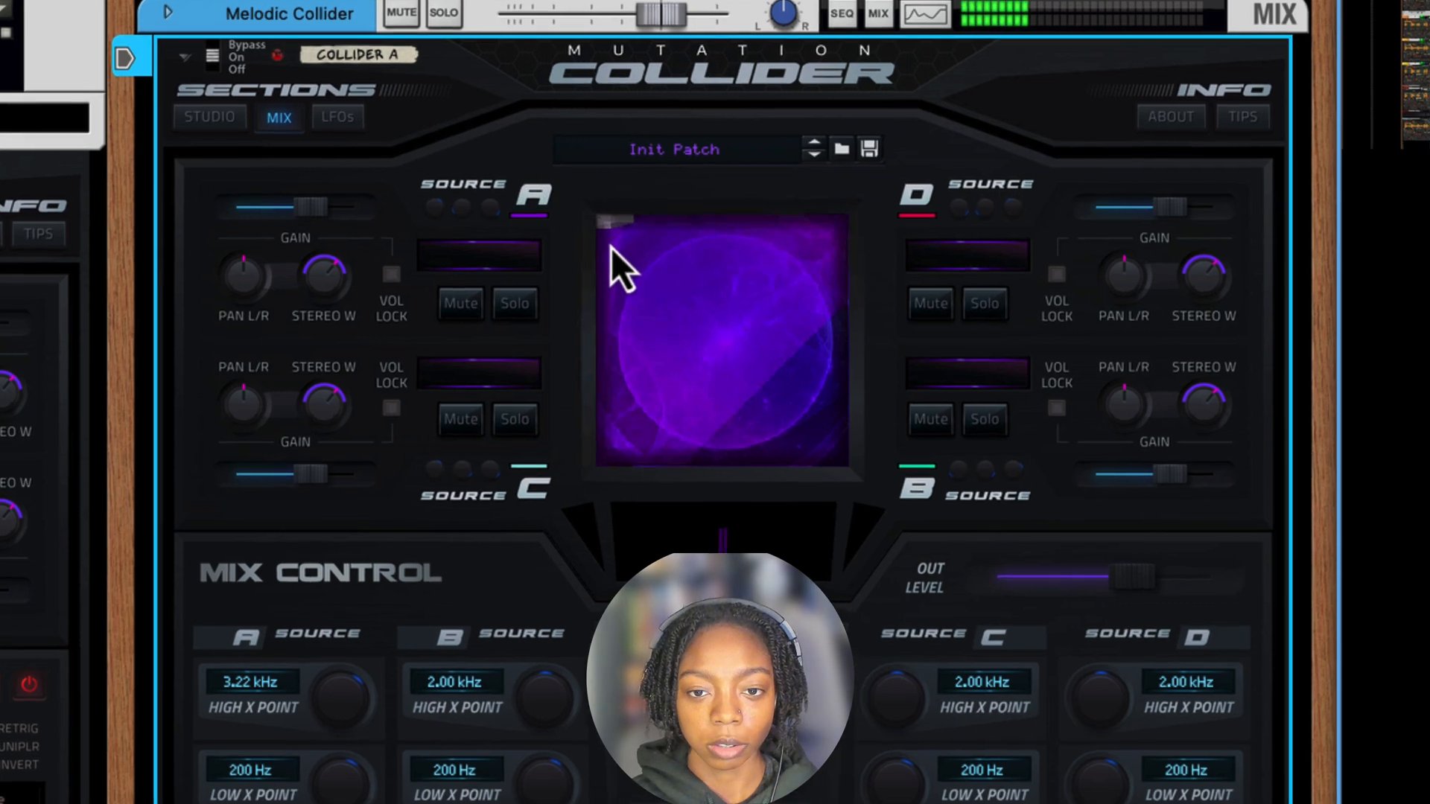
double_click(523, 255)
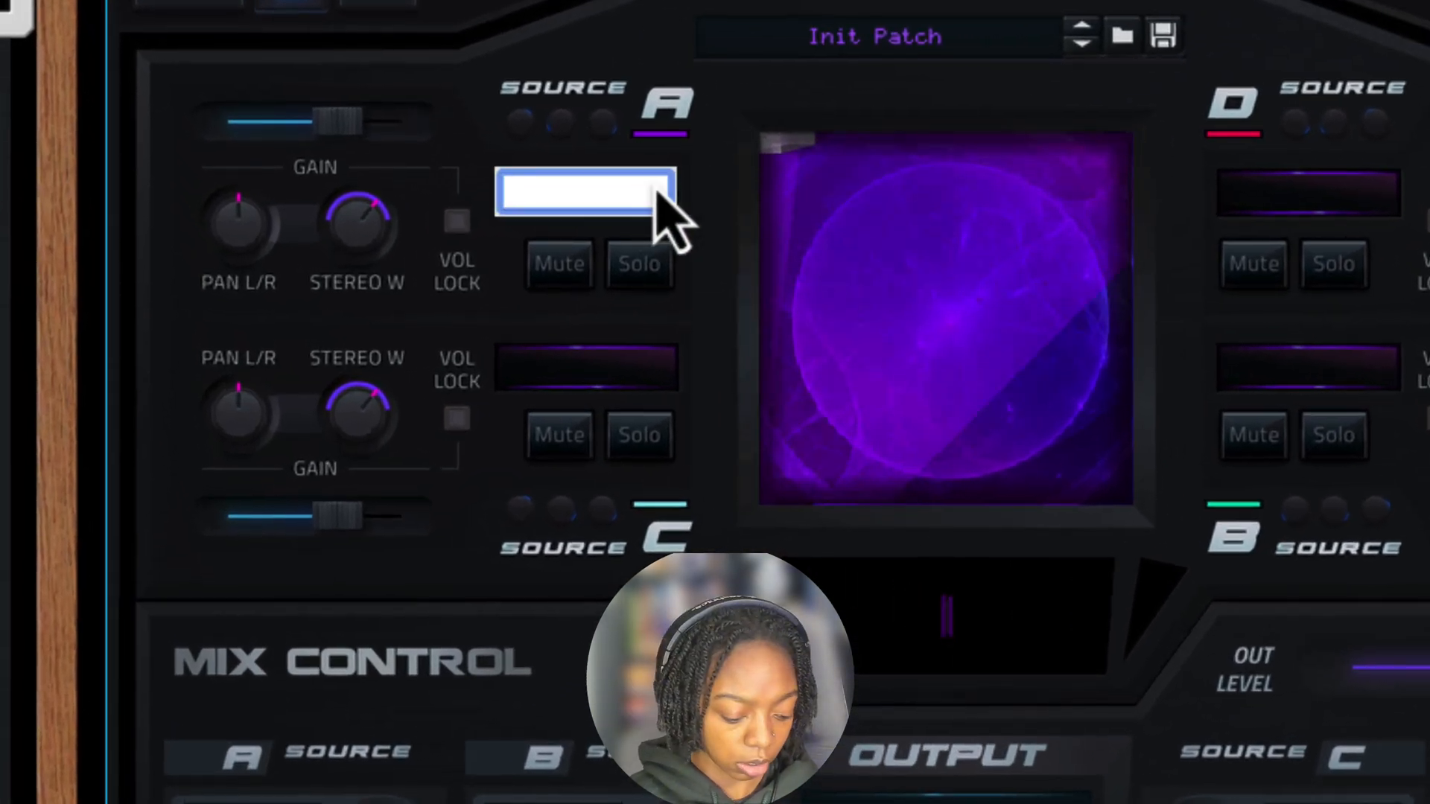
text(Bell 1)
key(Return)
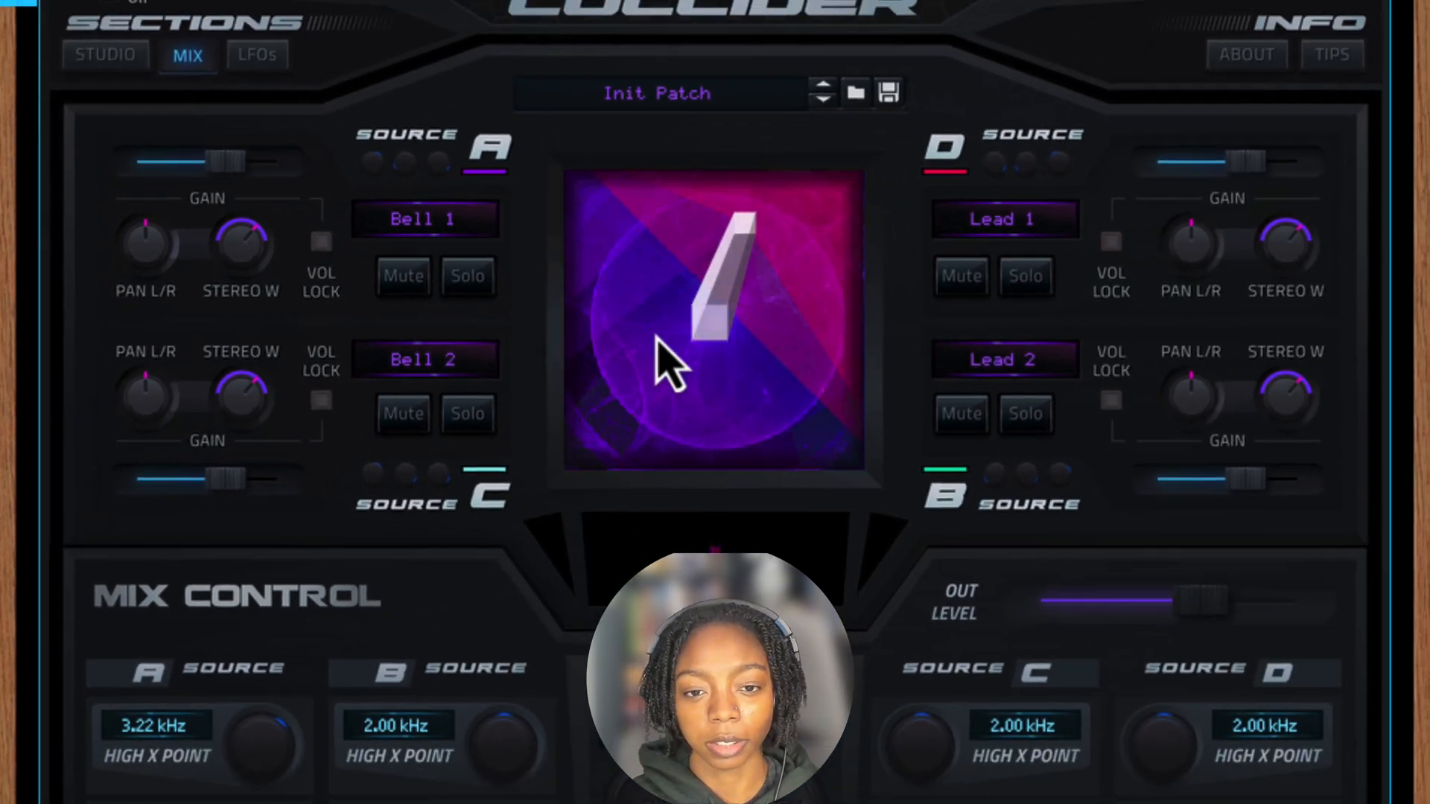
Spread the sources by panning A to -75, C and D partly right and B left, and widen C and B to full stereo
click(481, 289)
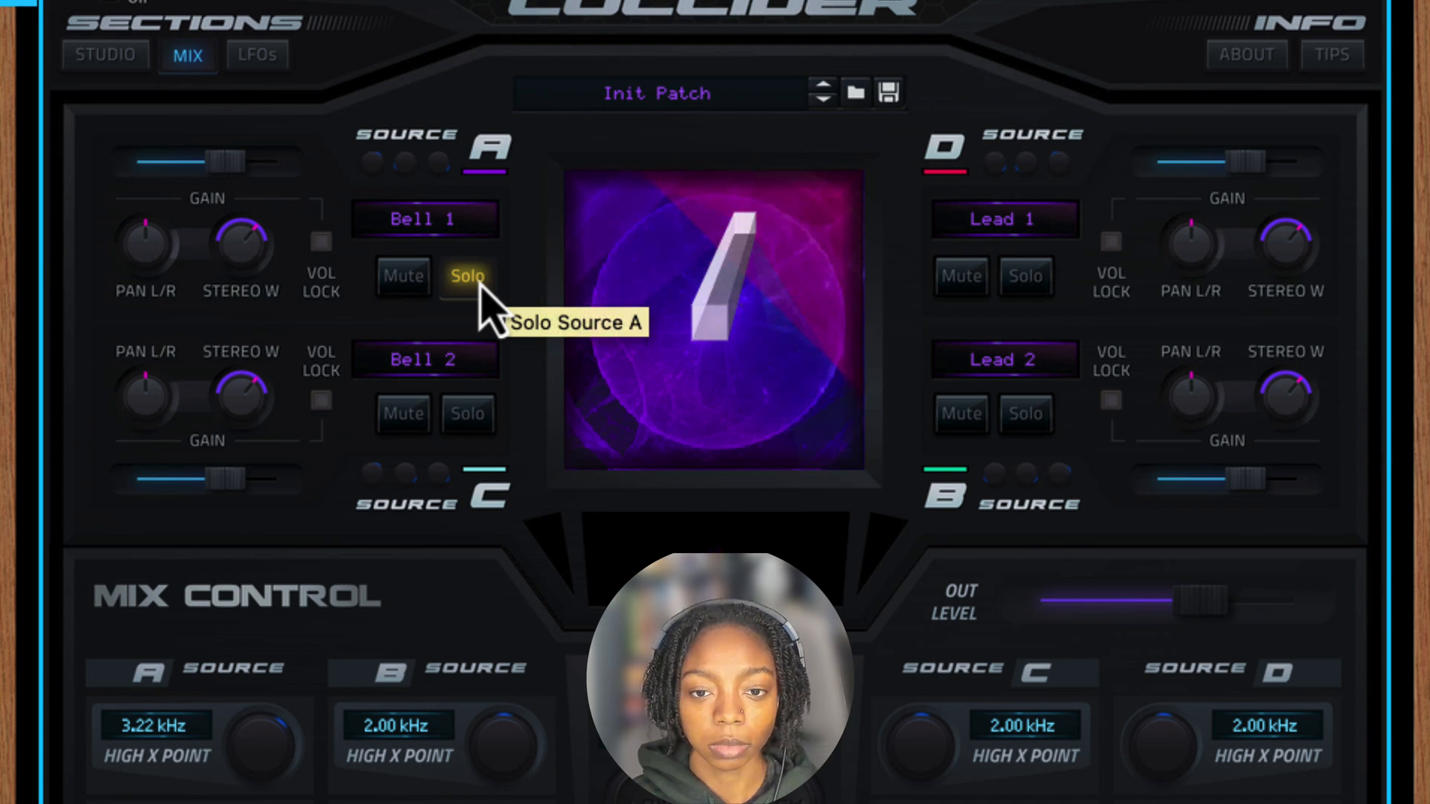
click(480, 289)
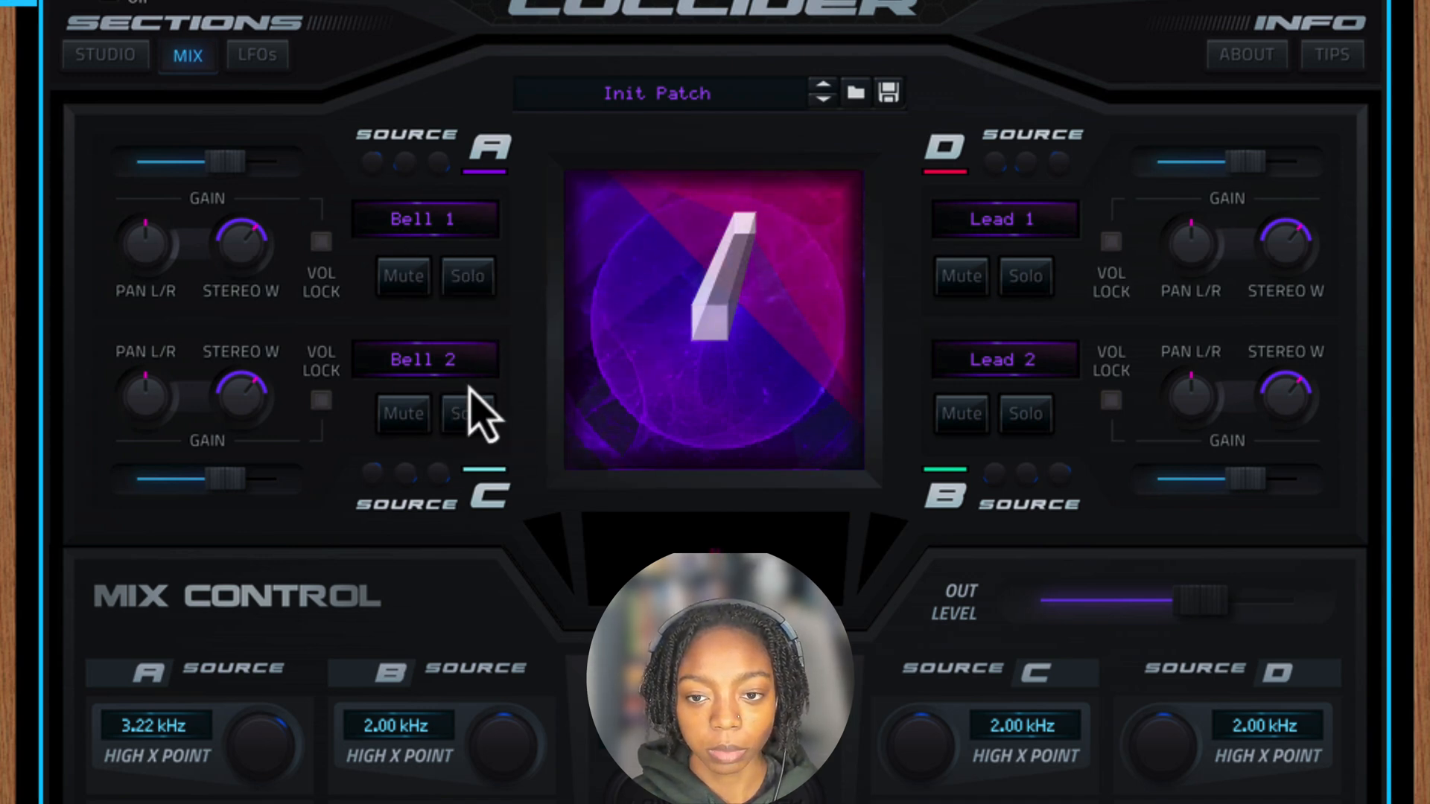
drag(172, 270, 137, 300)
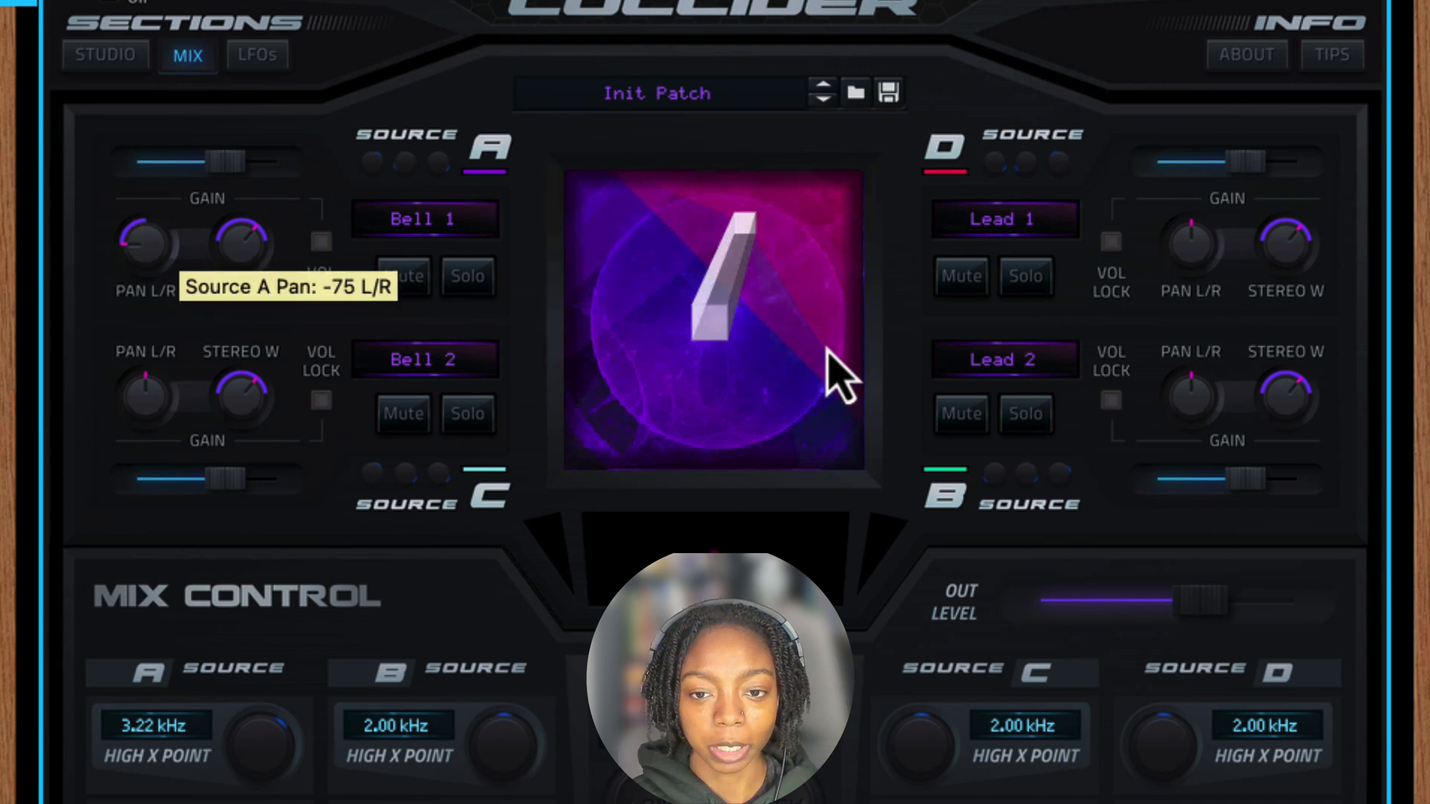
mouse_move(1190, 254)
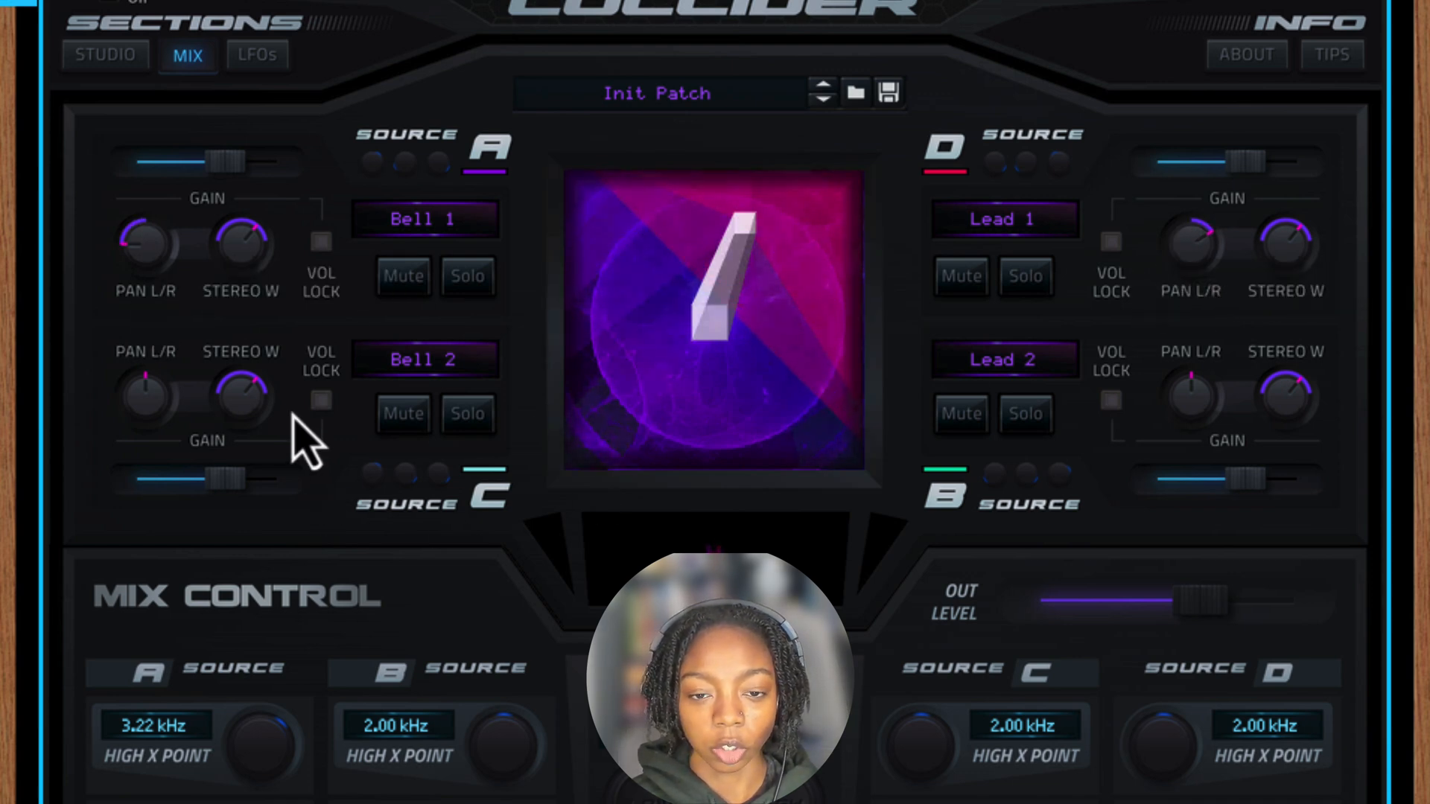
mouse_move(254, 380)
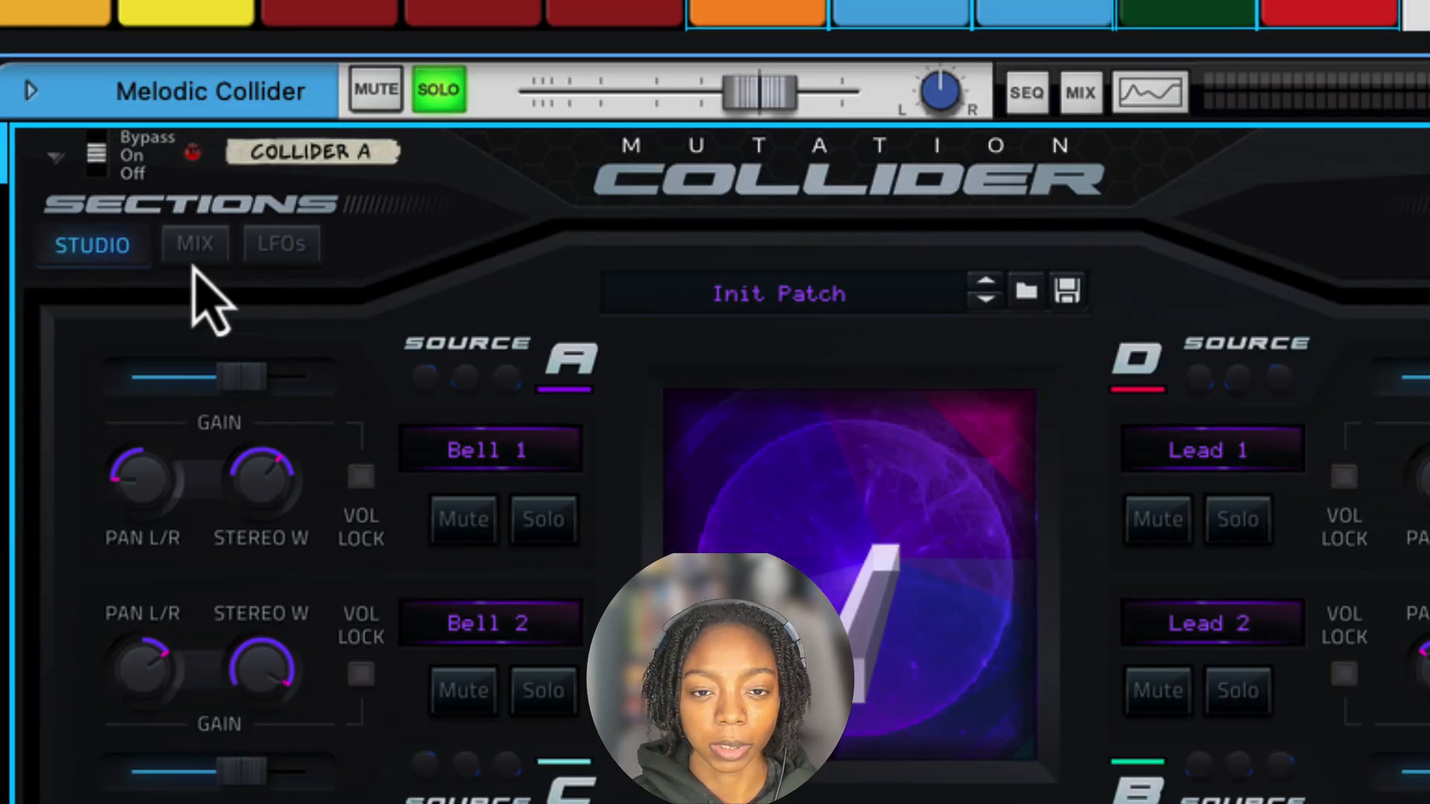
Look through the Studio, Mix and LFOs effect sections of the Melodic Collider, ending on Studio
click(120, 261)
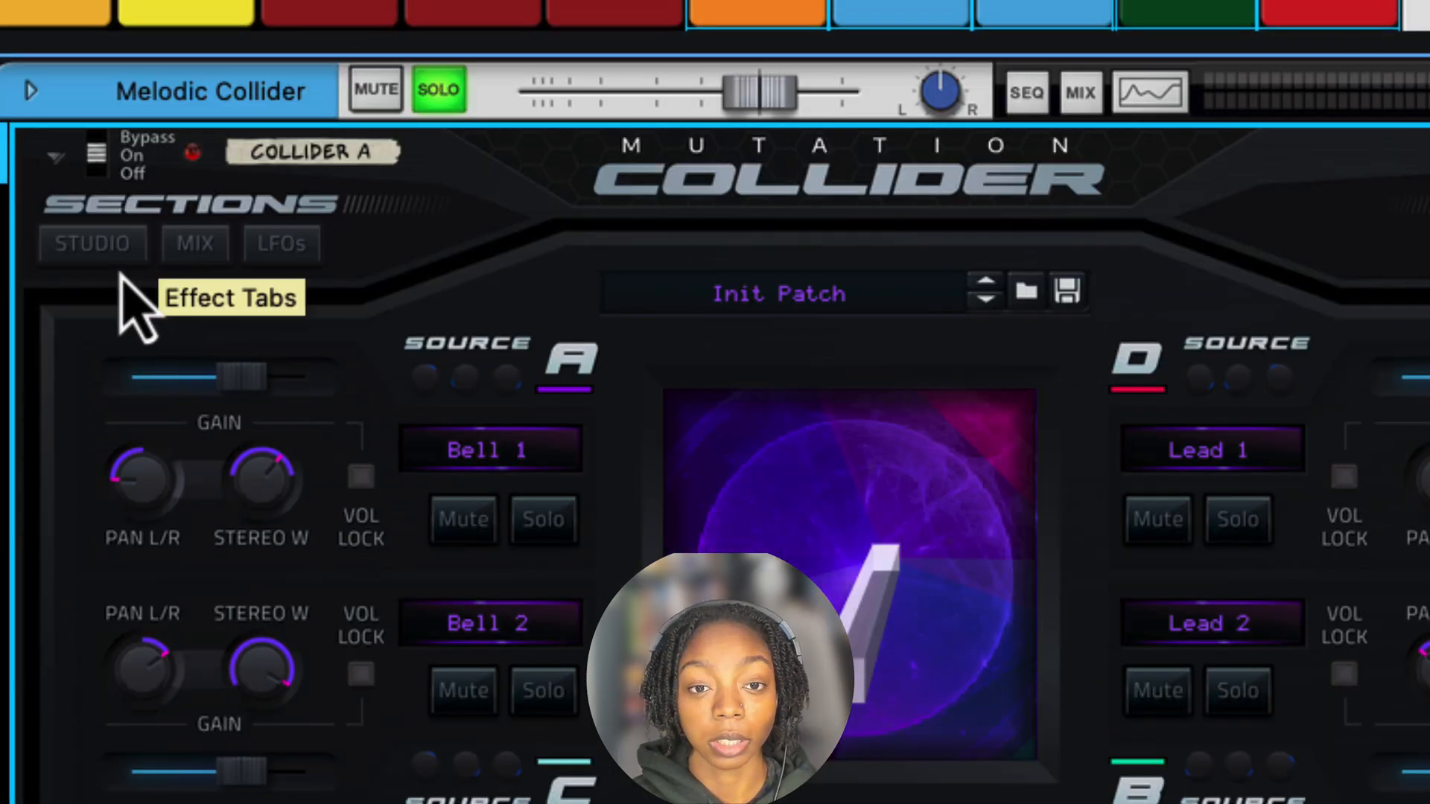
click(188, 261)
click(276, 261)
click(108, 253)
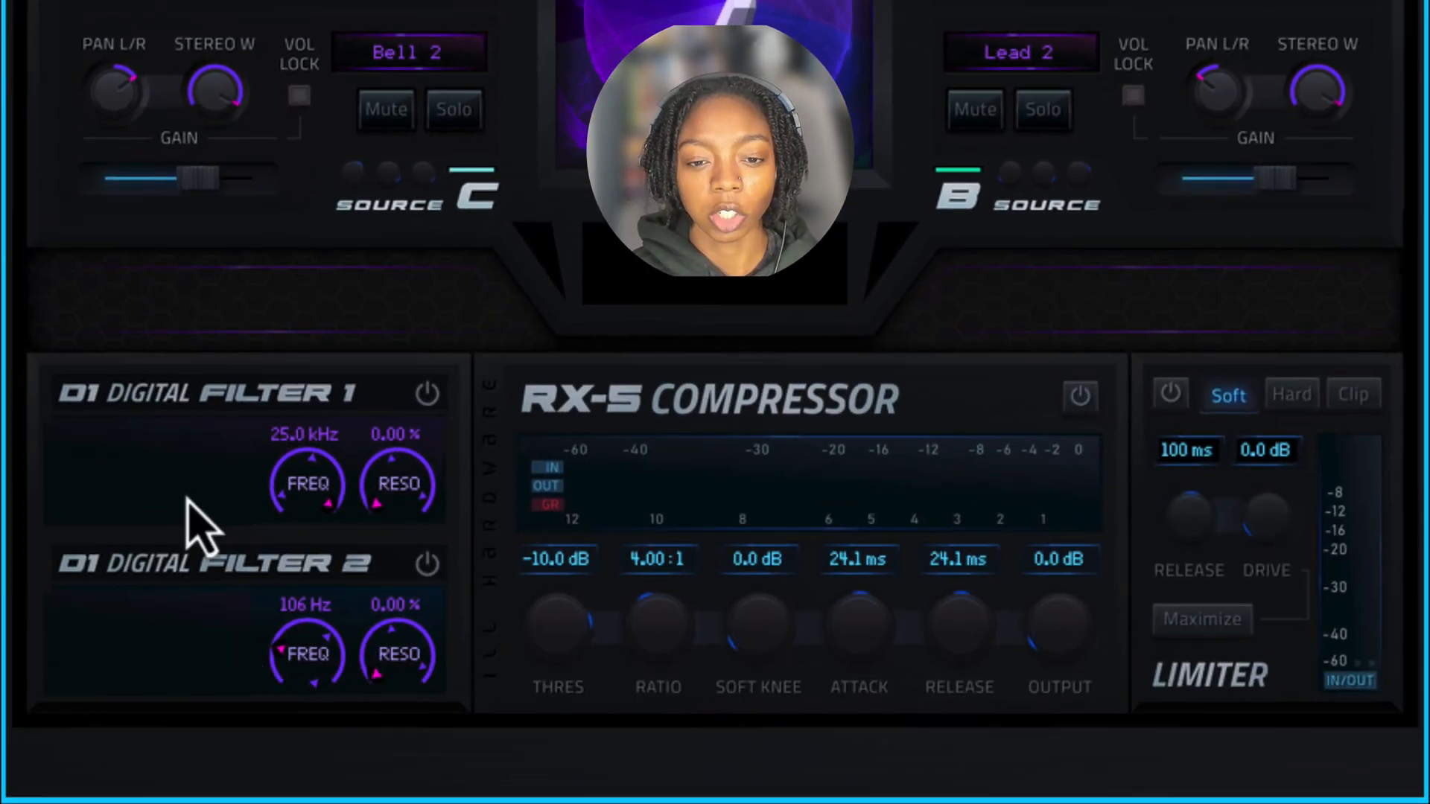
Enable both digital filters and set the Filter 1 cutoff to 8.21 kHz and the Filter 2 cutoff to 43.6 Hz
click(427, 385)
drag(318, 495, 288, 537)
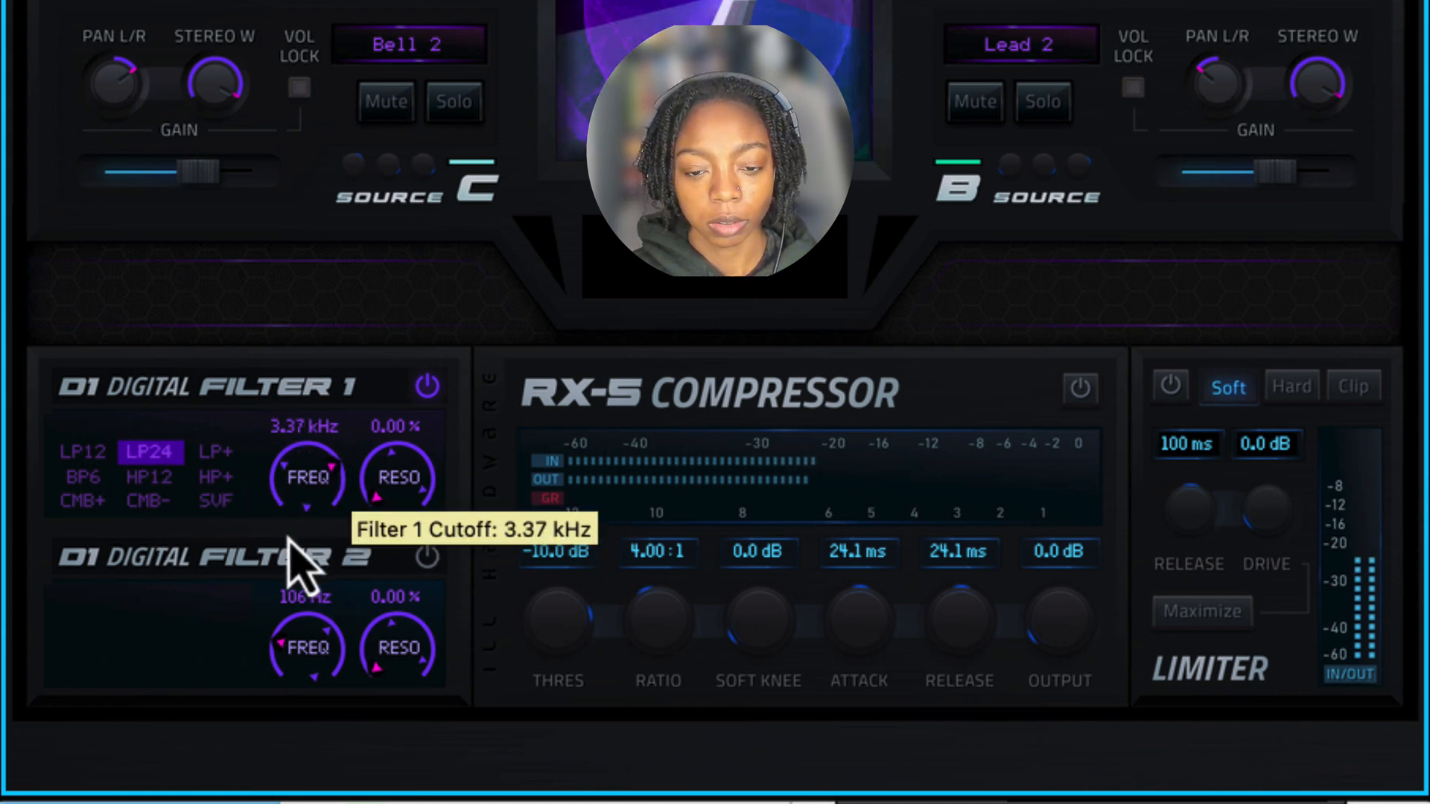
click(426, 557)
drag(321, 661, 323, 715)
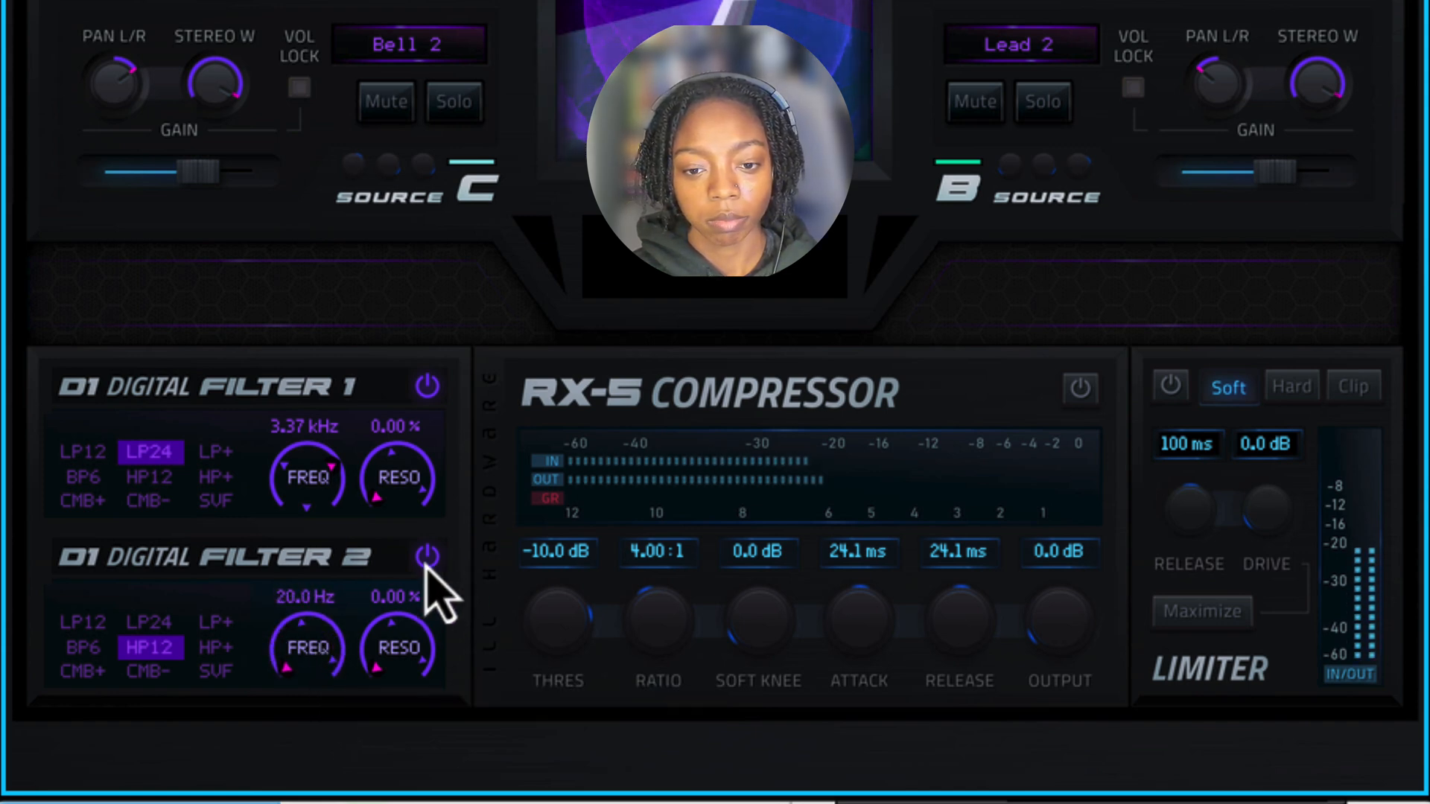
scroll(333, 655, up, 3)
scroll(325, 414, up, 5)
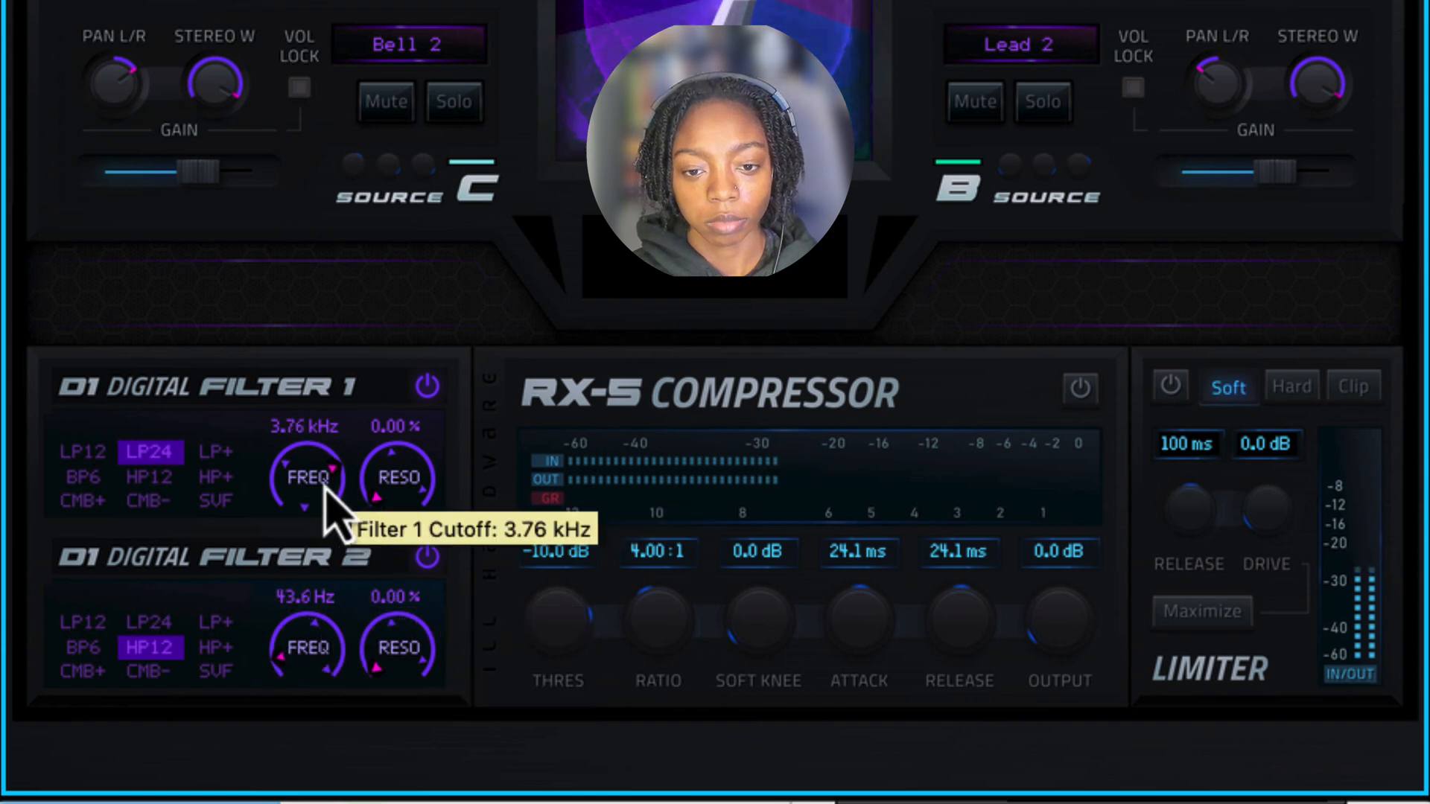
scroll(327, 499, up, 2)
scroll(583, 549, up, 3)
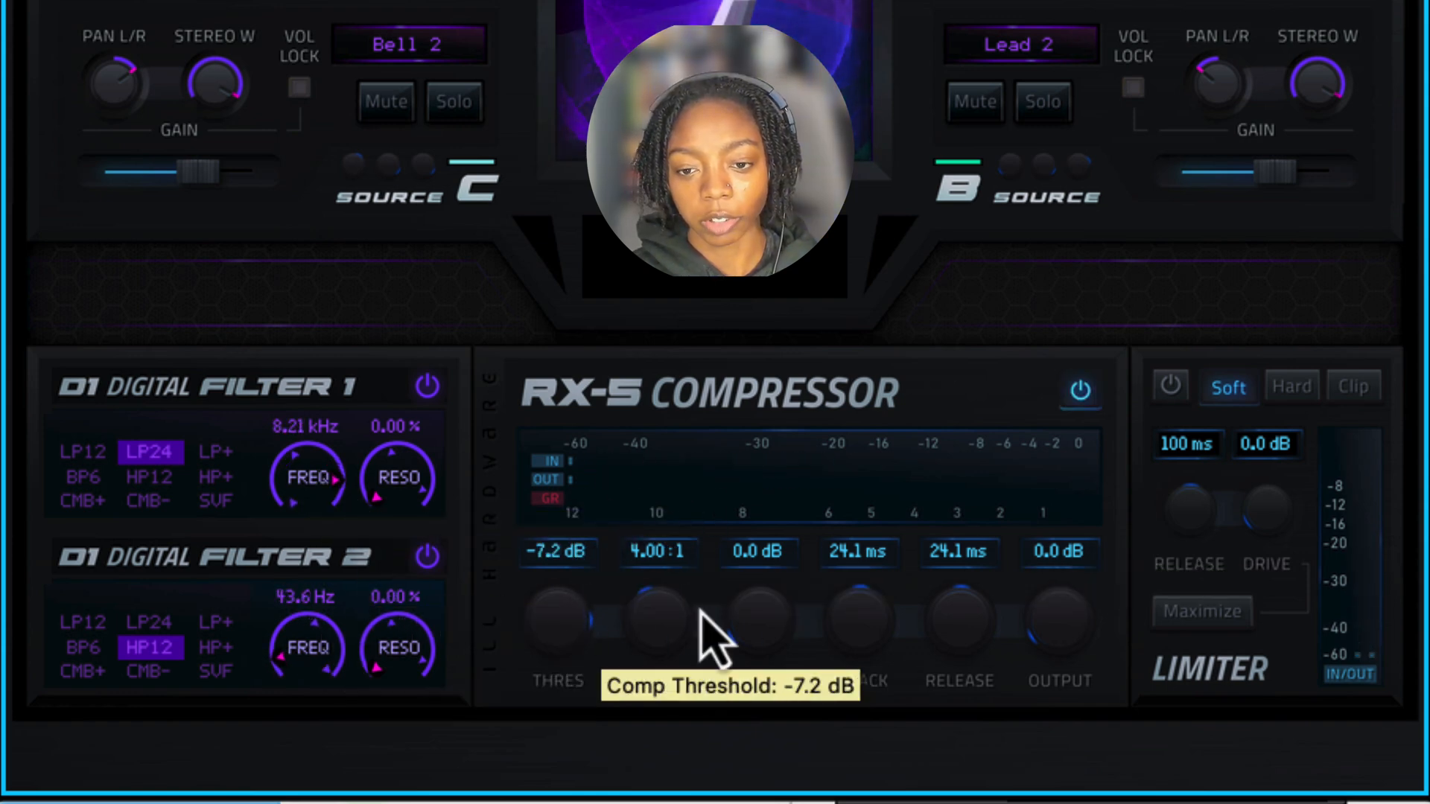
Adjust the RX-5 compressor's threshold to -19.7 dB and its output to 4.7 dB
drag(564, 627, 569, 578)
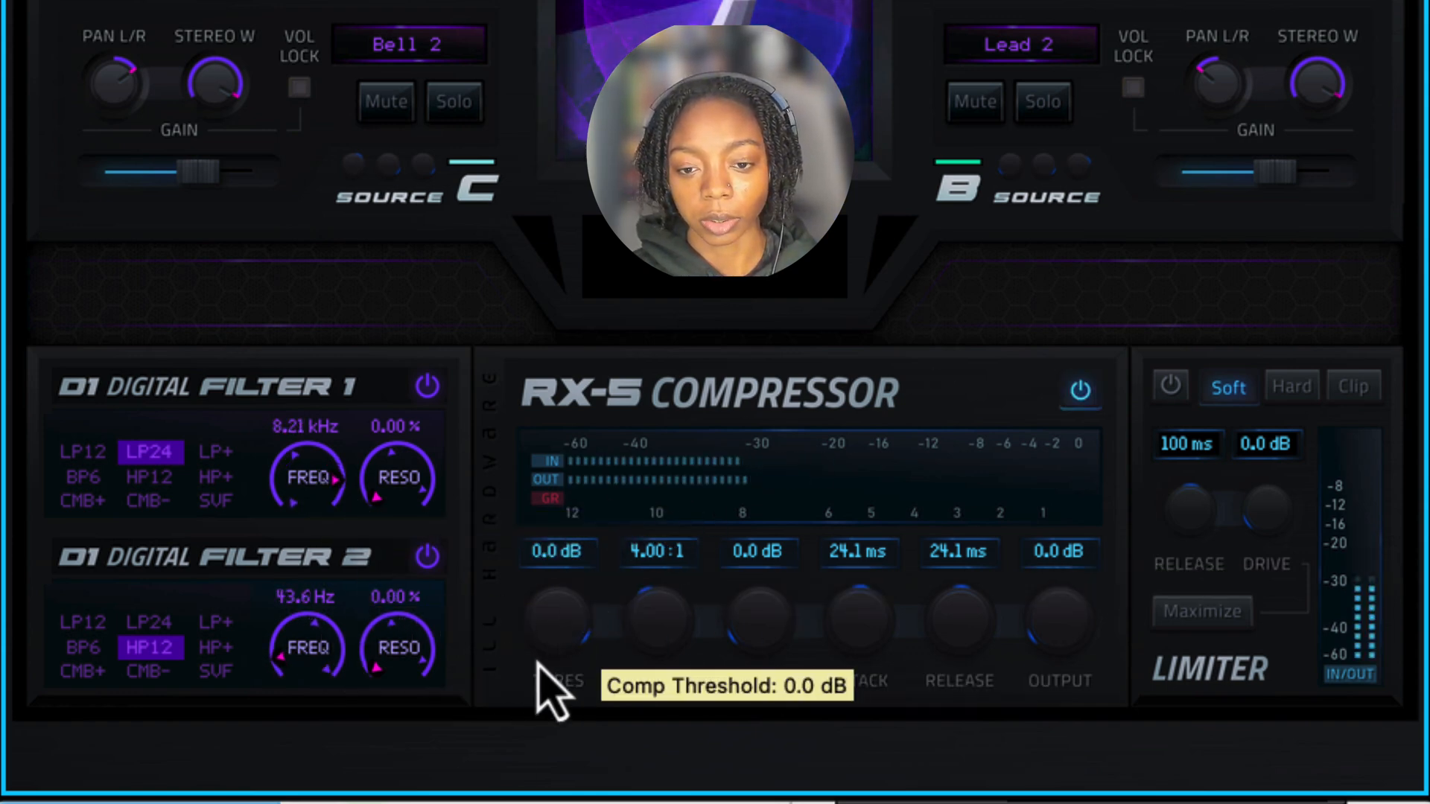
scroll(543, 669, down, 10)
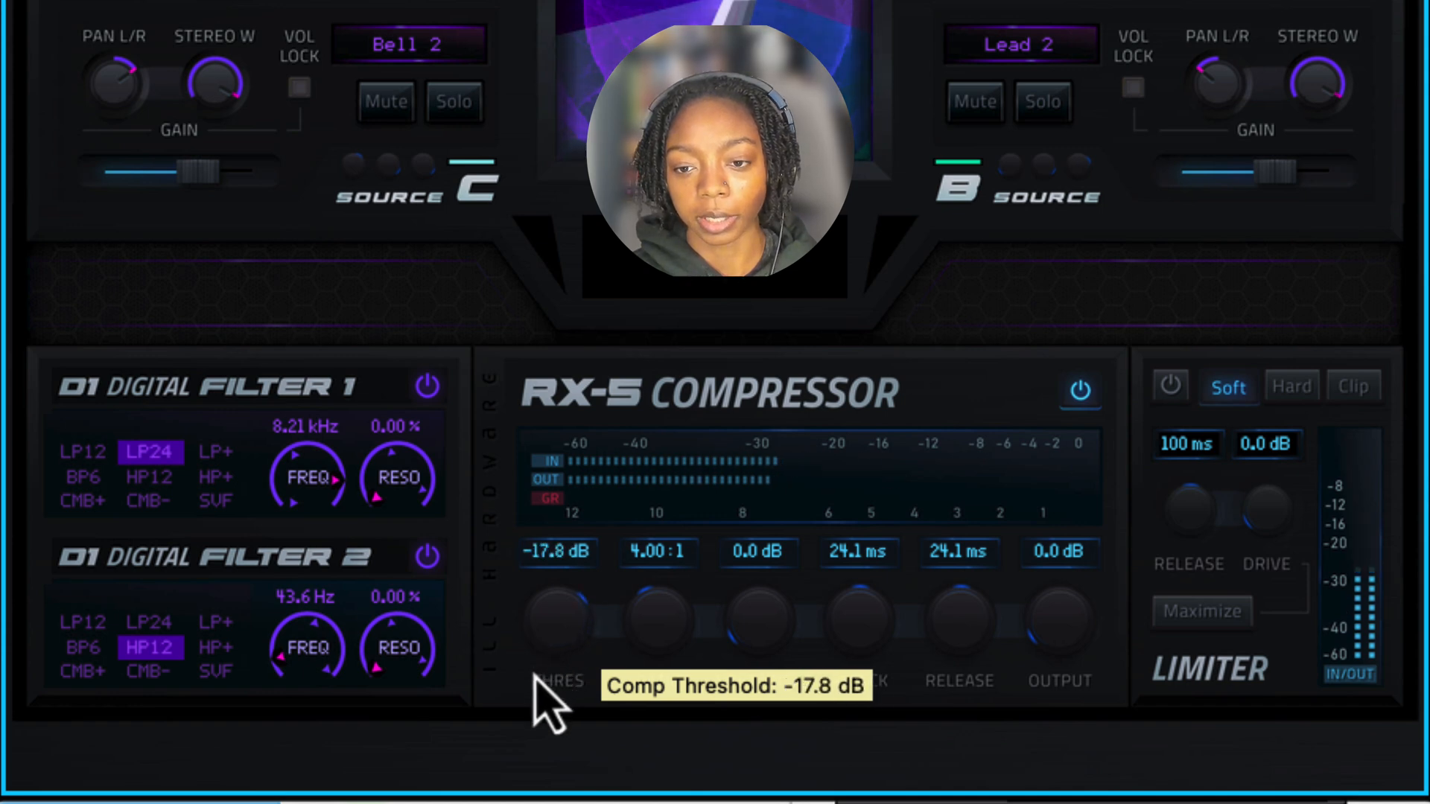
scroll(534, 677, down, 10)
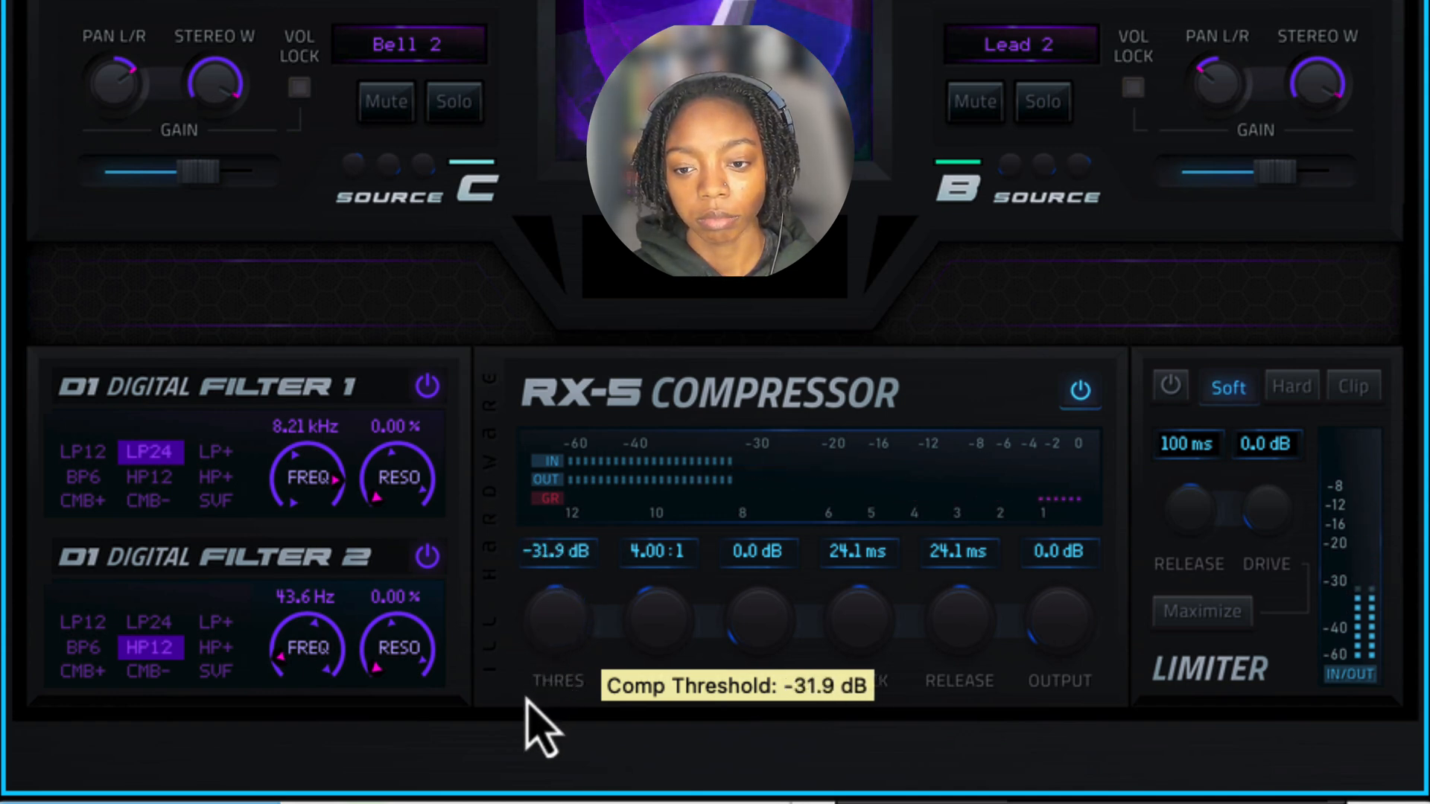
scroll(527, 699, up, 3)
scroll(526, 707, up, 5)
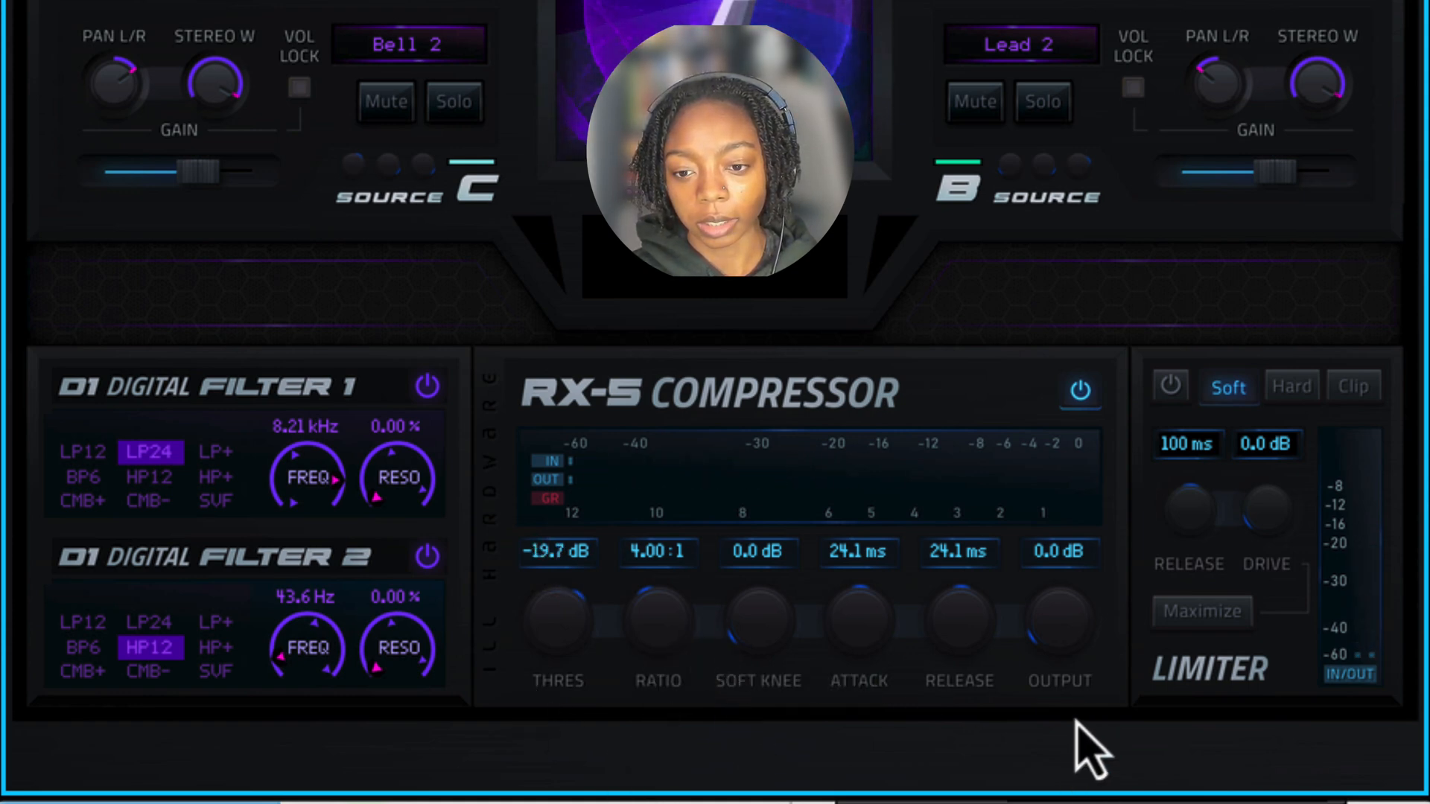
scroll(1061, 651, up, 3)
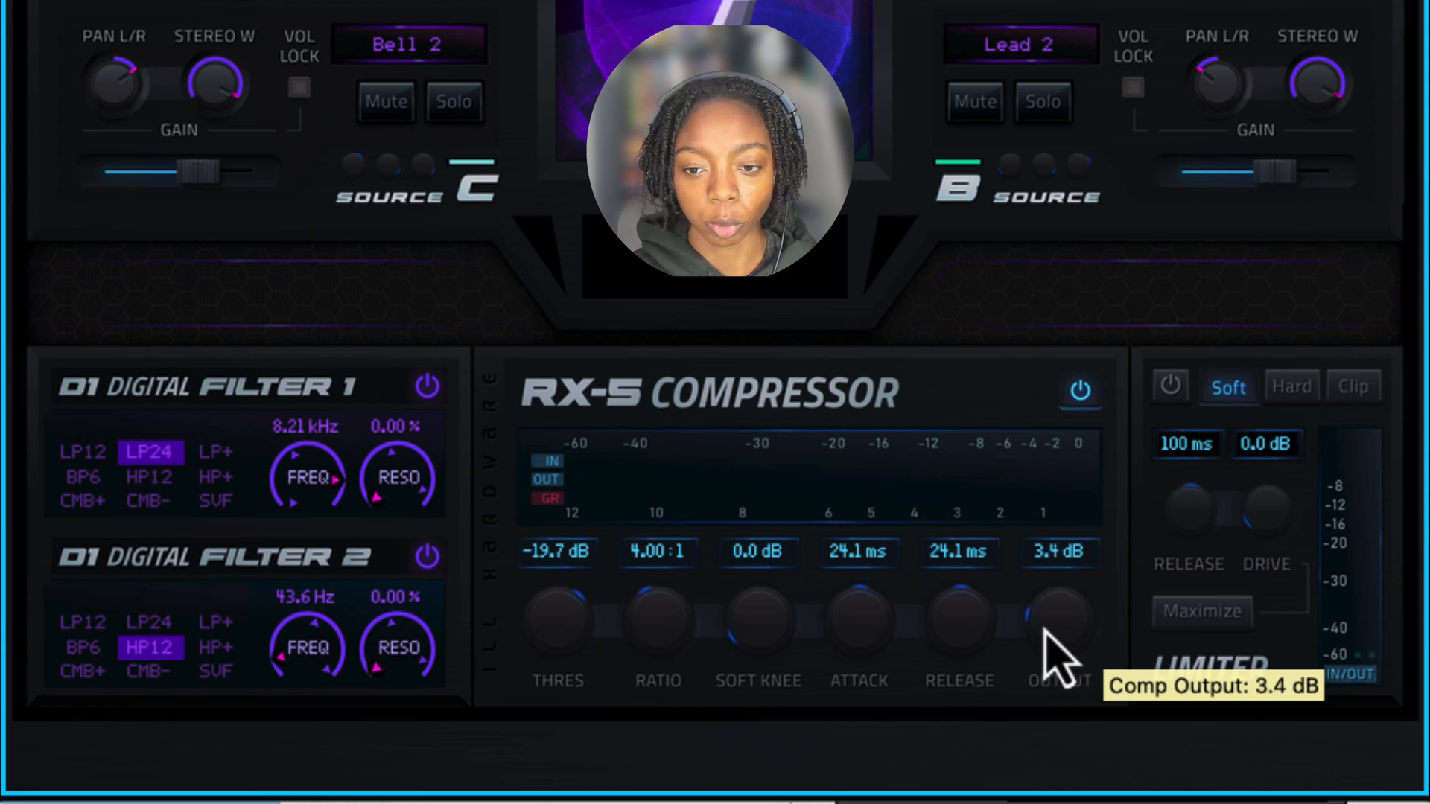
scroll(1061, 651, up, 3)
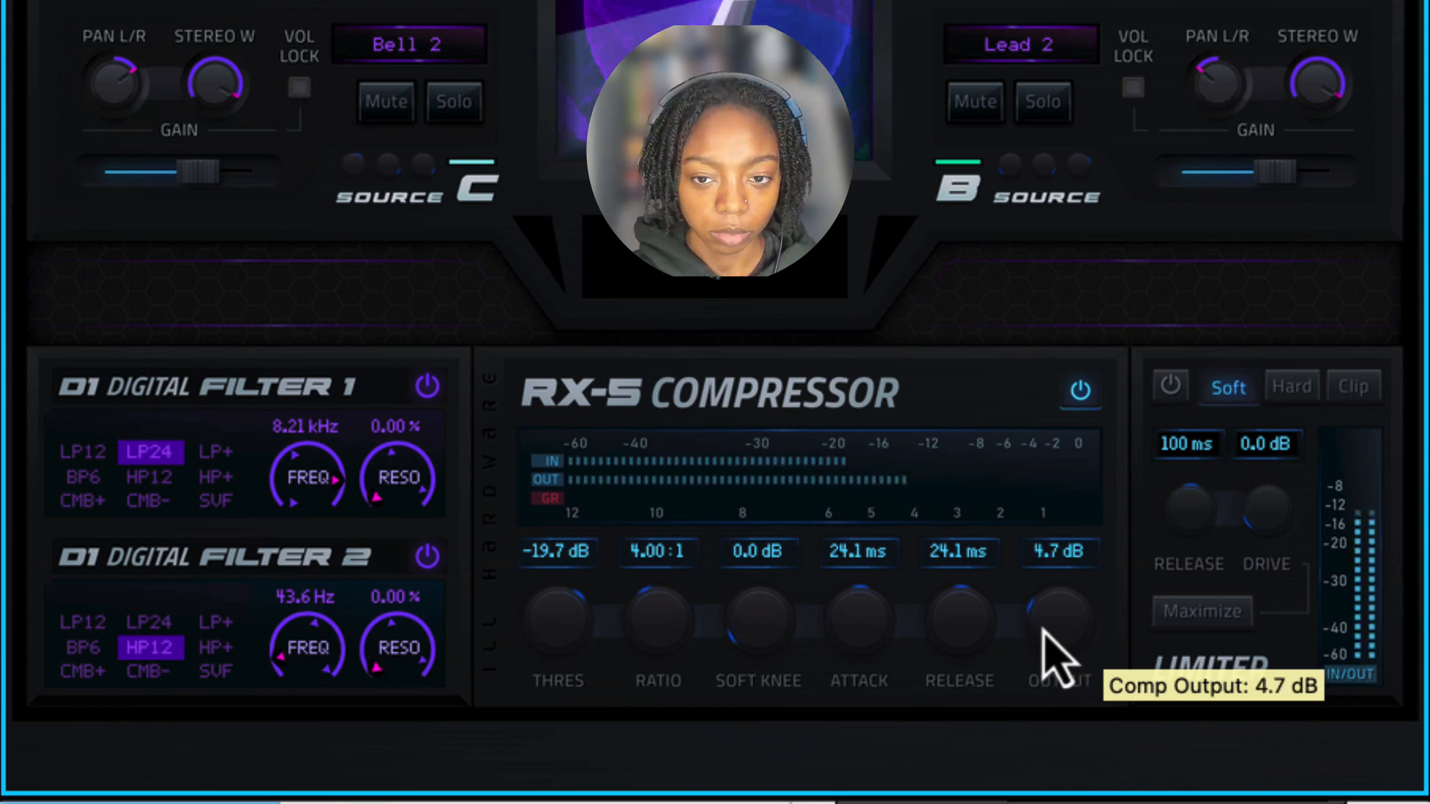
Show the Melodic Collider's LFOs section and switch LFO 2 off, with only LFO 1 powered on
click(131, 55)
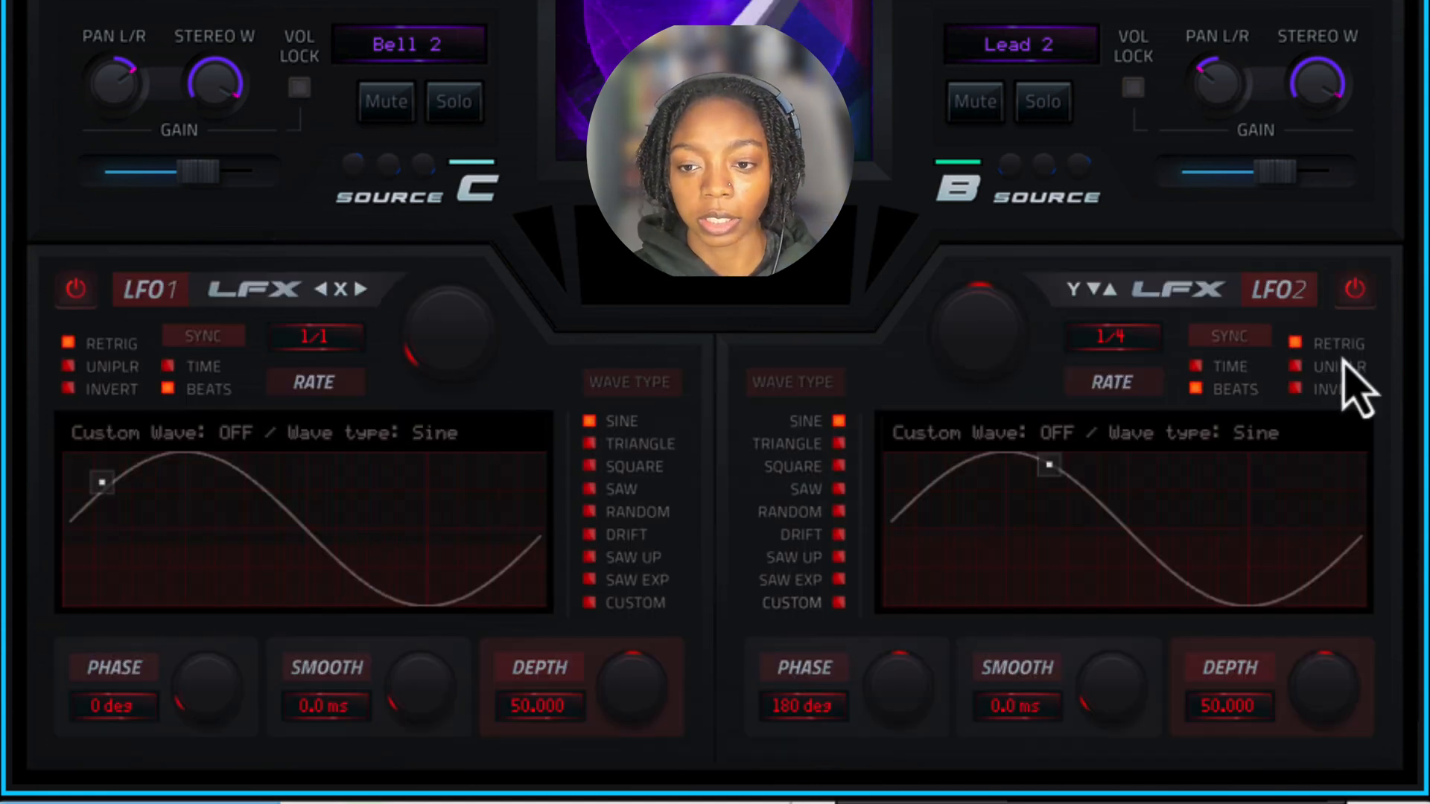
click(1355, 288)
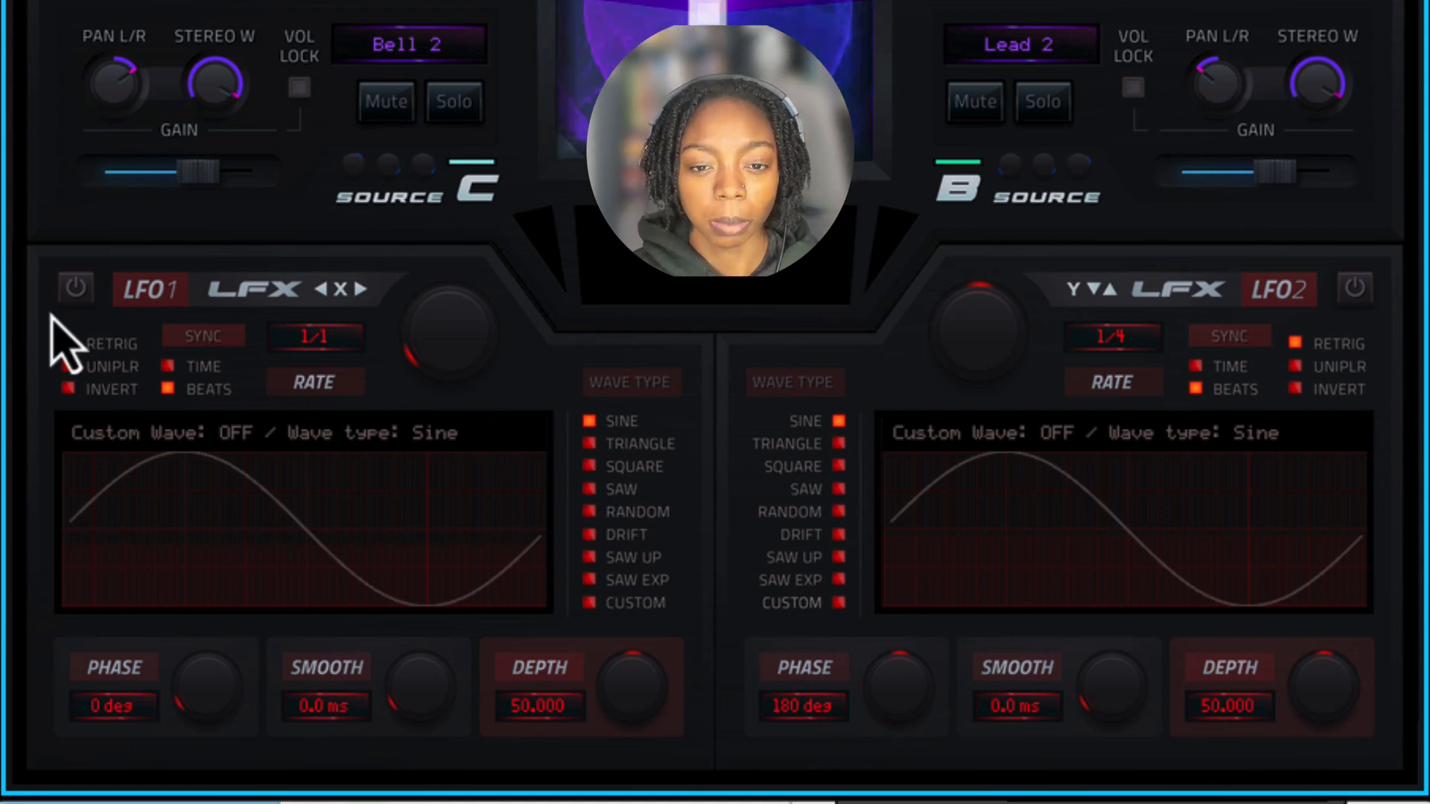
click(76, 298)
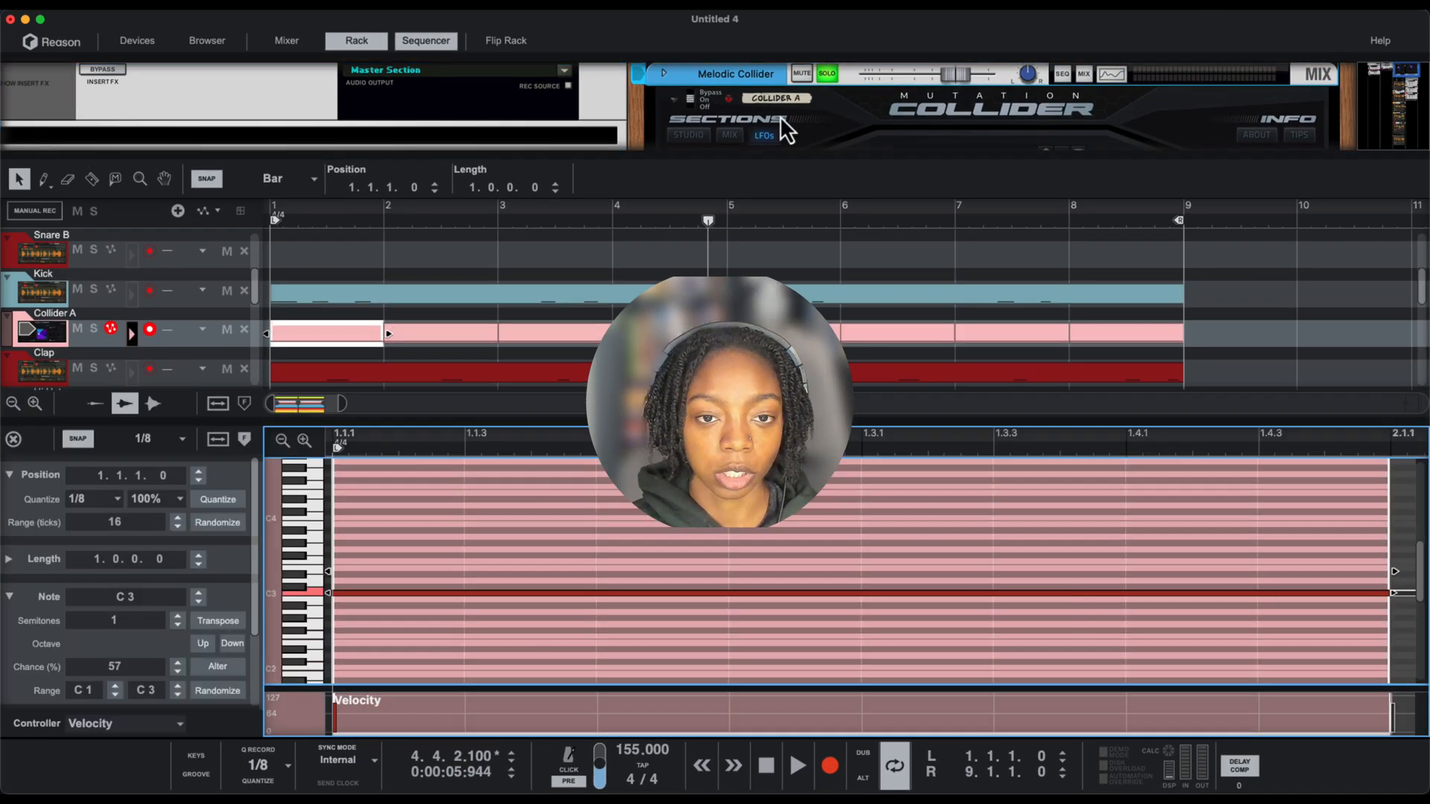
Enlarge the rack area above the sequencer, start playback and set LFO 1's rate to 1/4
drag(778, 158, 884, 583)
key(space)
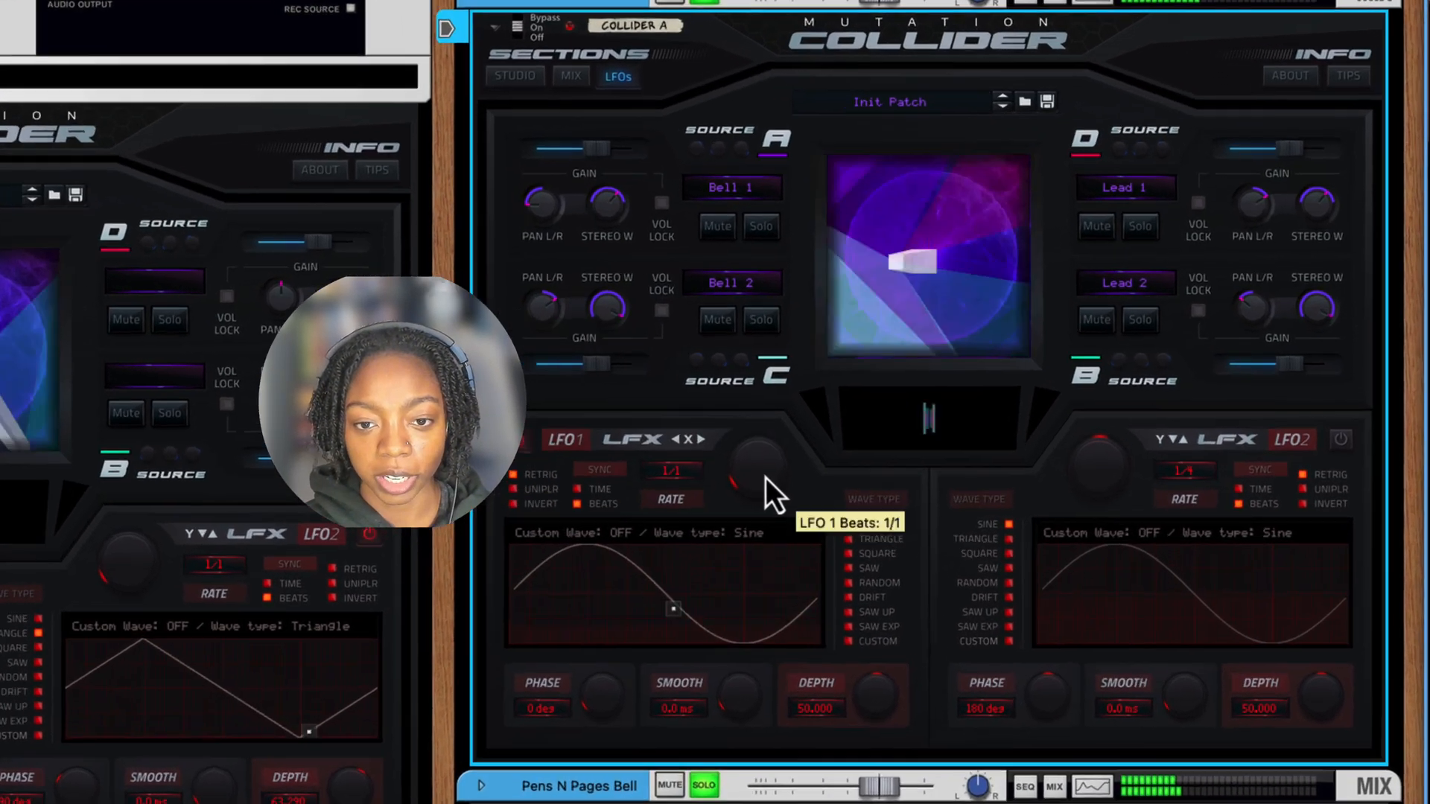
drag(873, 432, 869, 405)
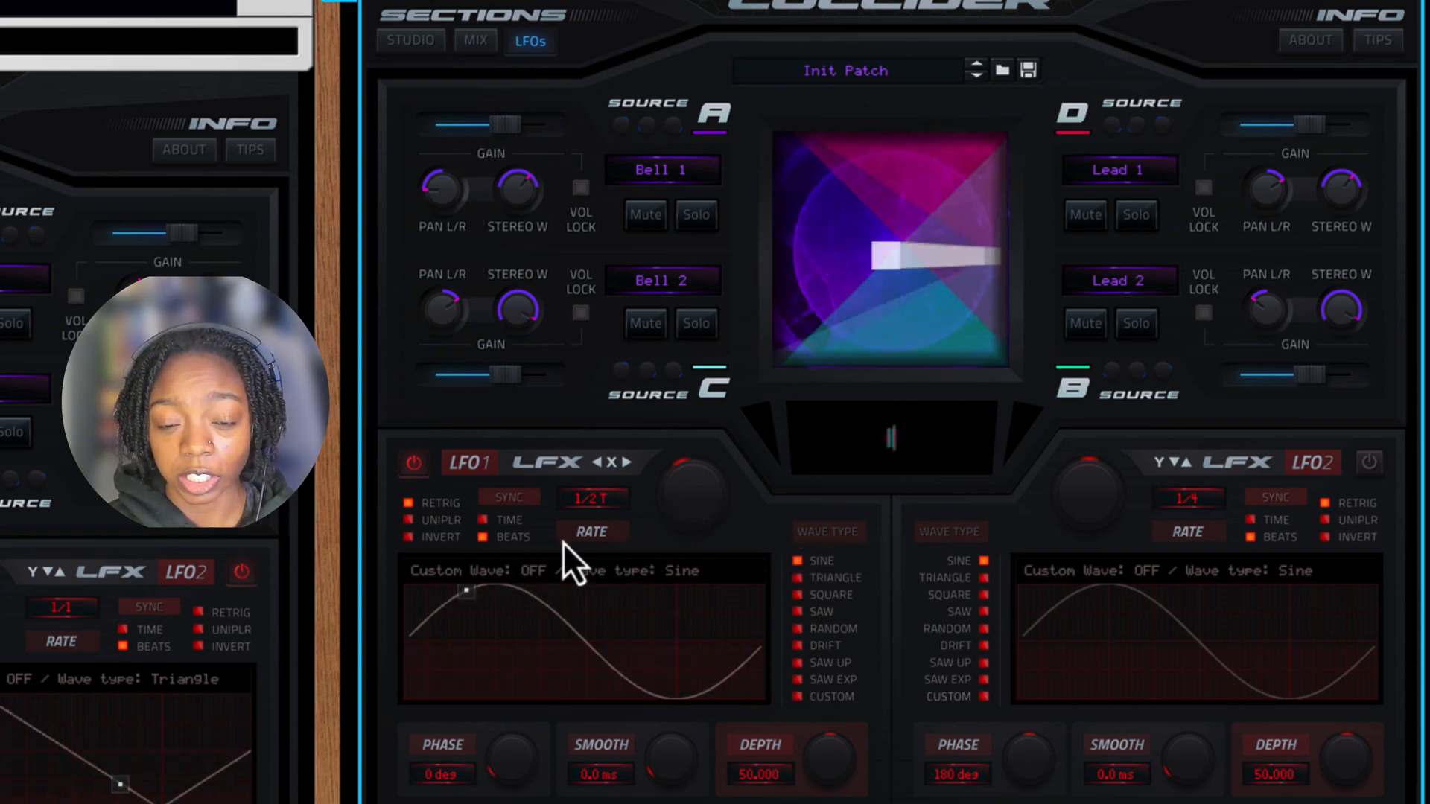
drag(719, 508, 709, 504)
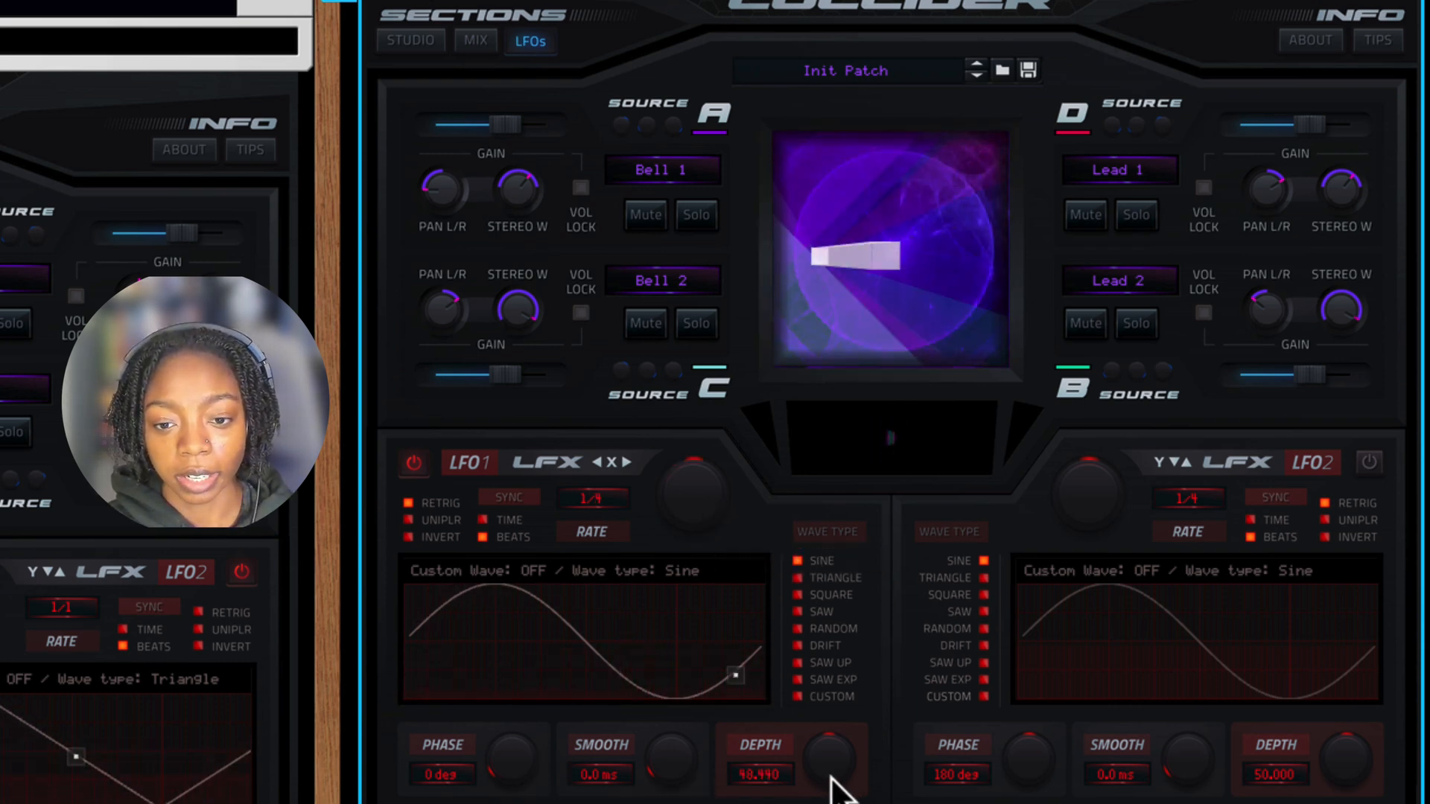
Set LFO 1's depth to 21.880, smooth to 0.01 ms and phase to 287 degrees
drag(834, 786, 834, 750)
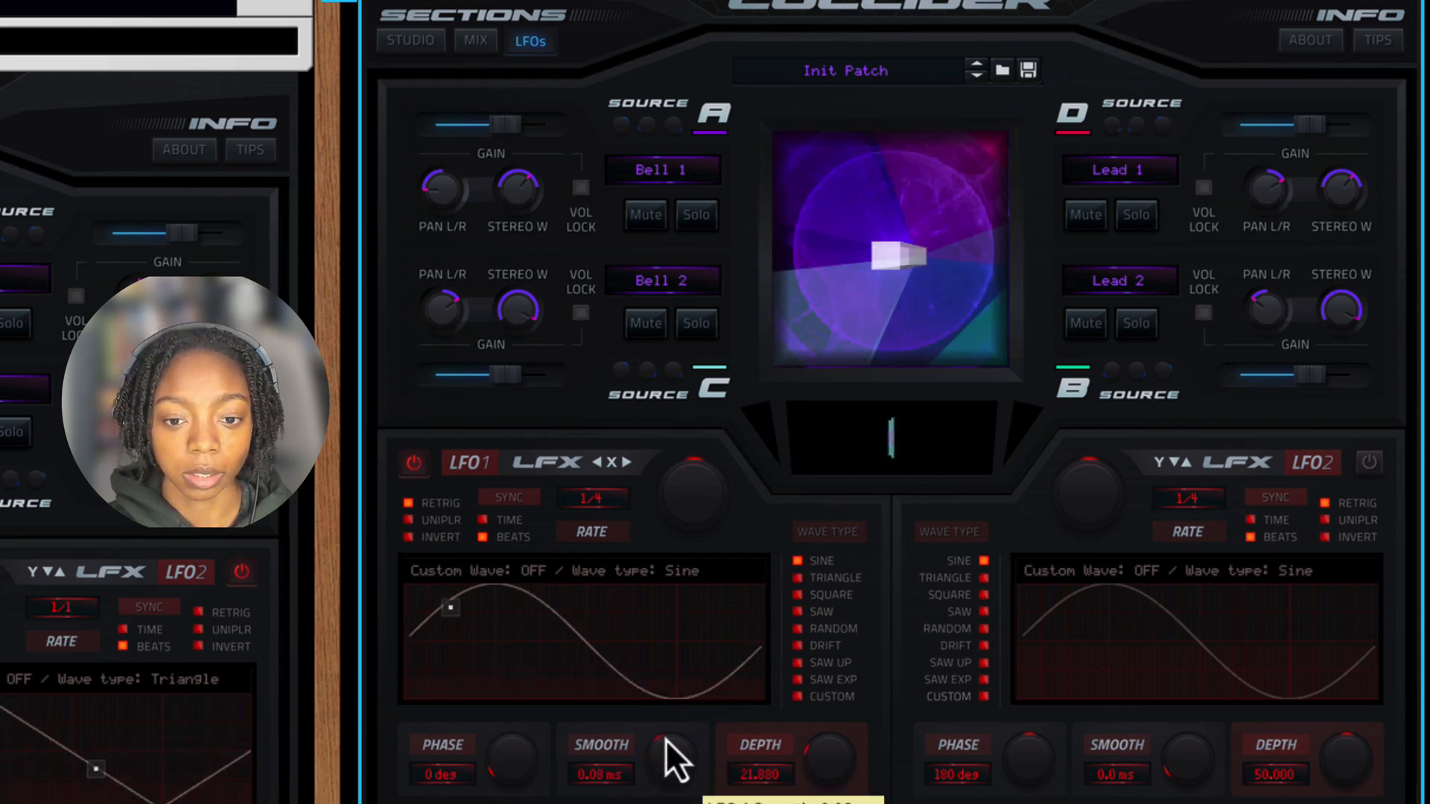
drag(685, 654, 669, 758)
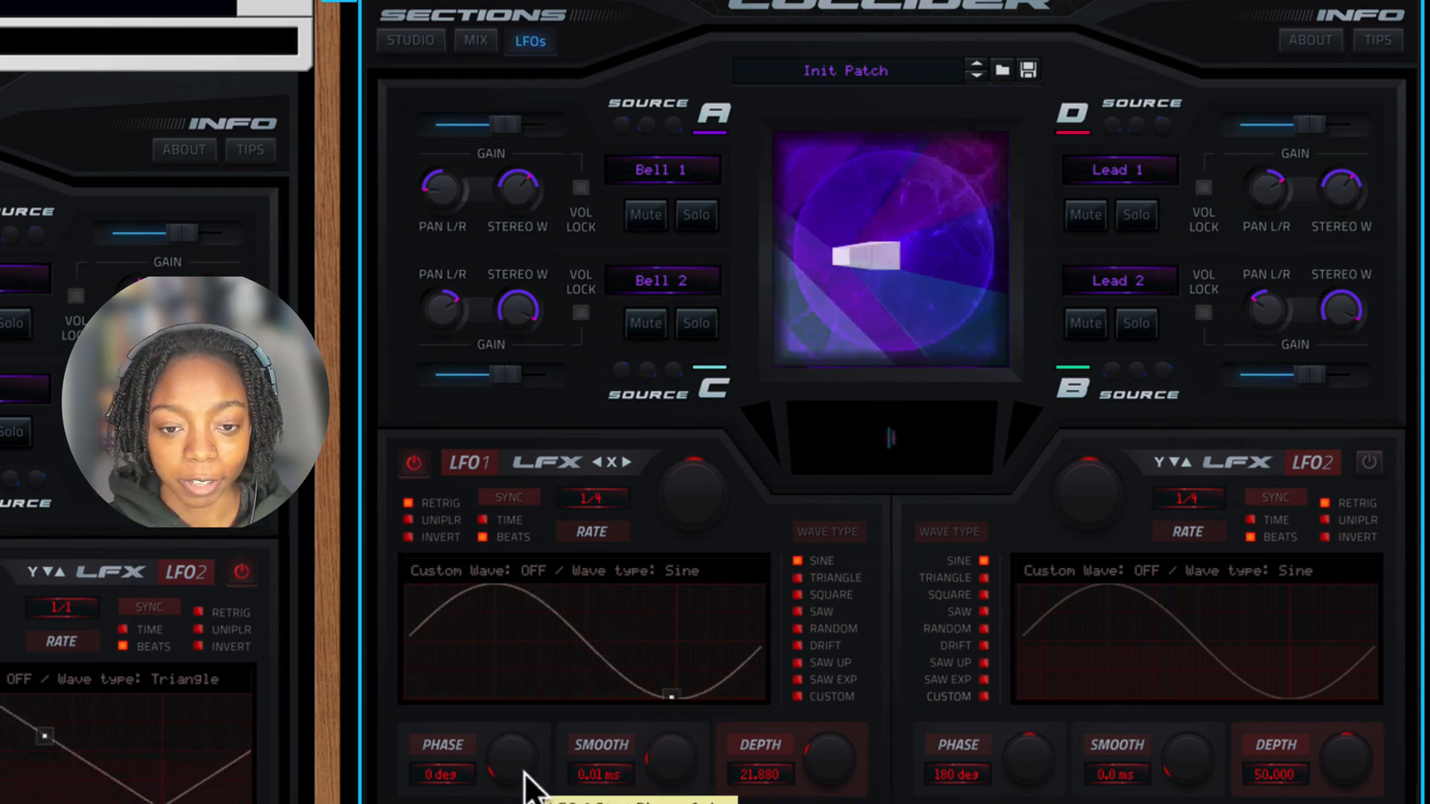
drag(528, 735, 530, 700)
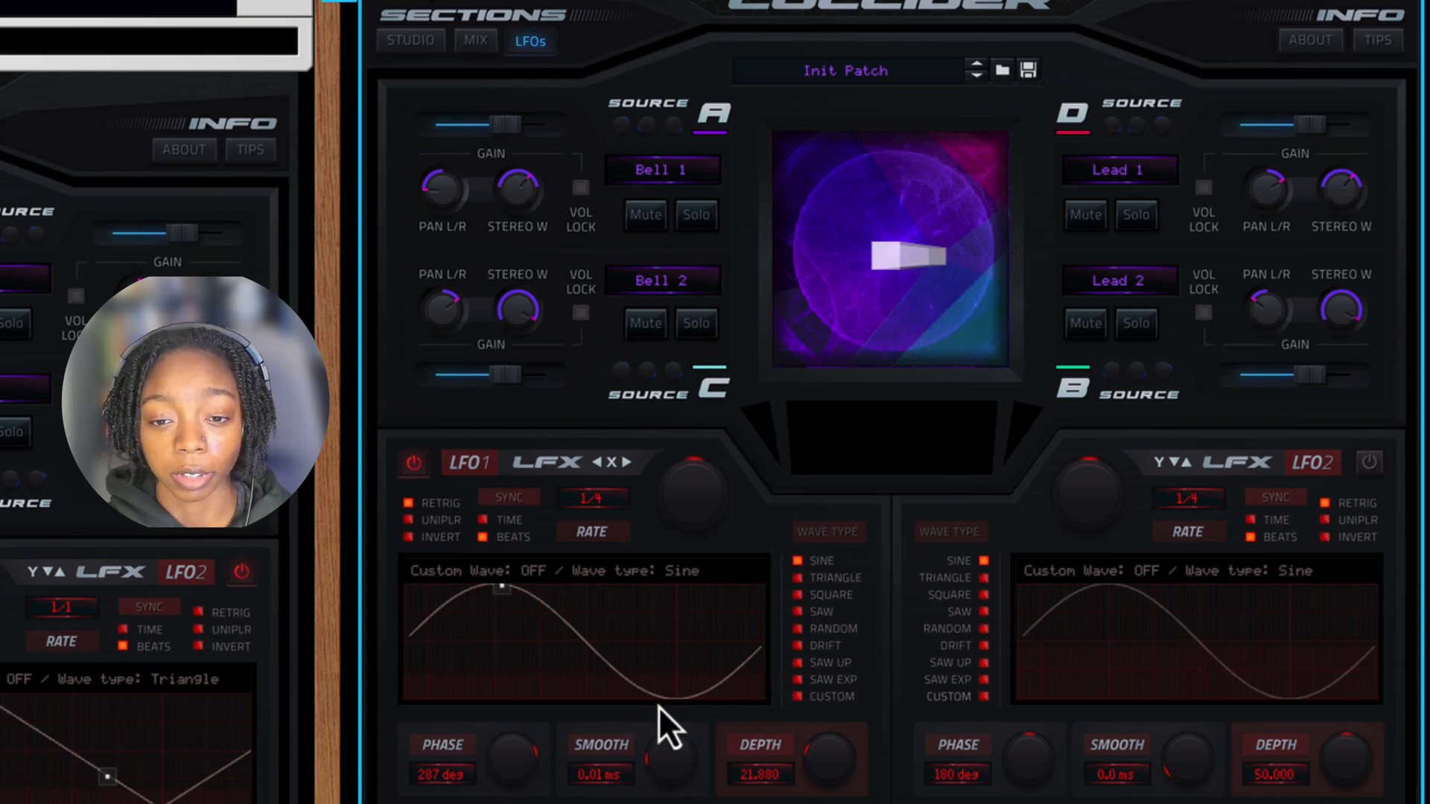
Try LFO 1's triangle, square, saw, random, drift and saw up wave types in turn and set it to Custom
click(798, 579)
click(798, 594)
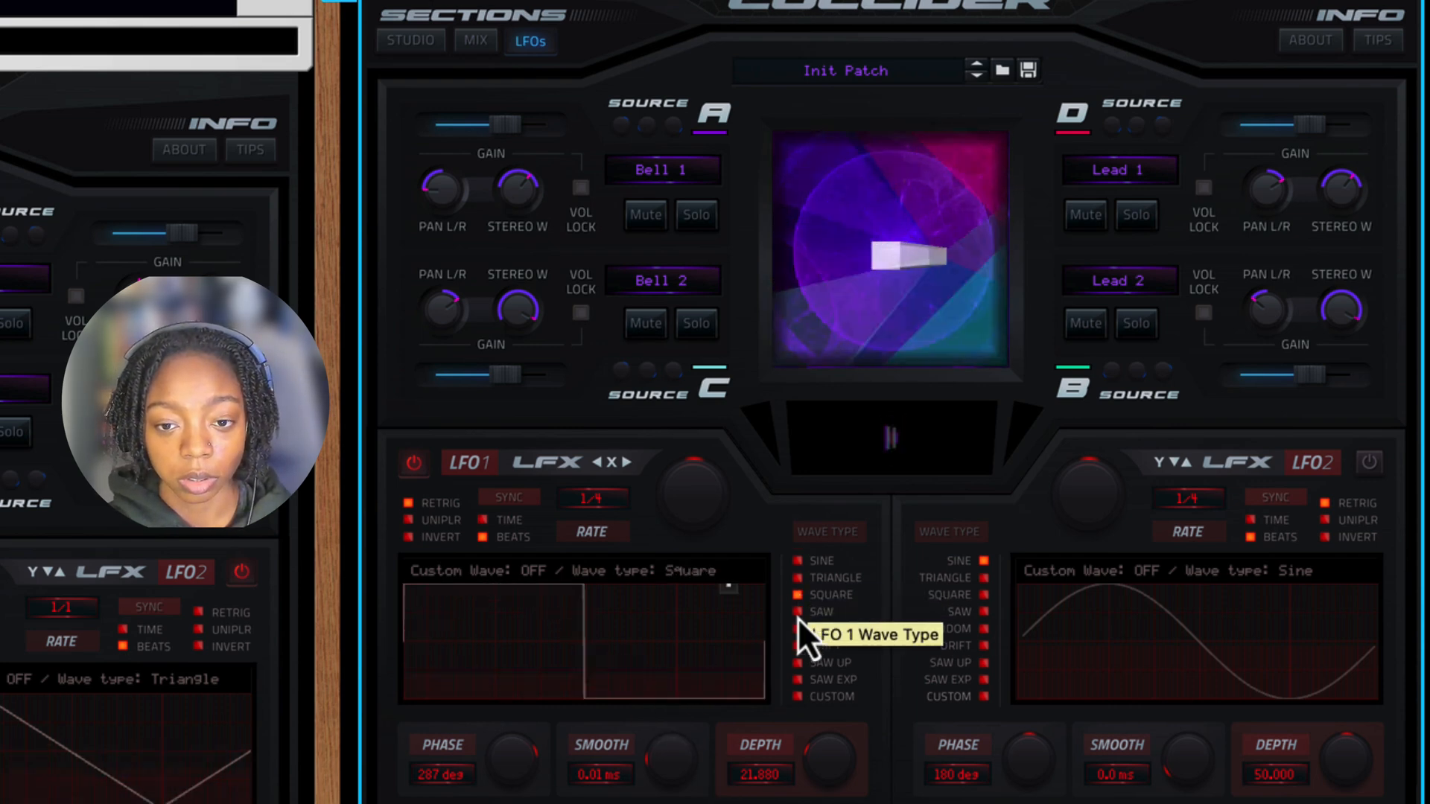
click(798, 615)
click(798, 631)
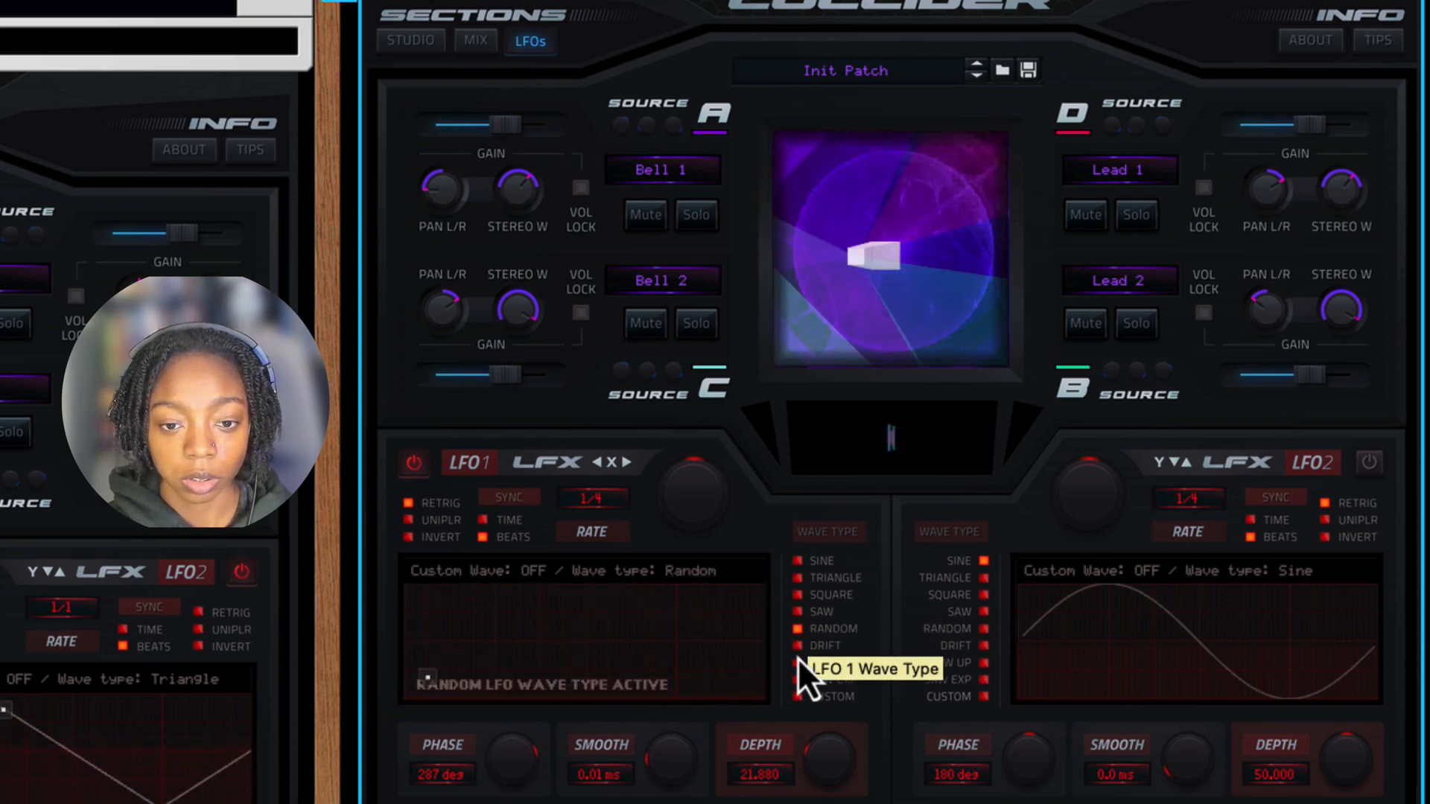
click(797, 658)
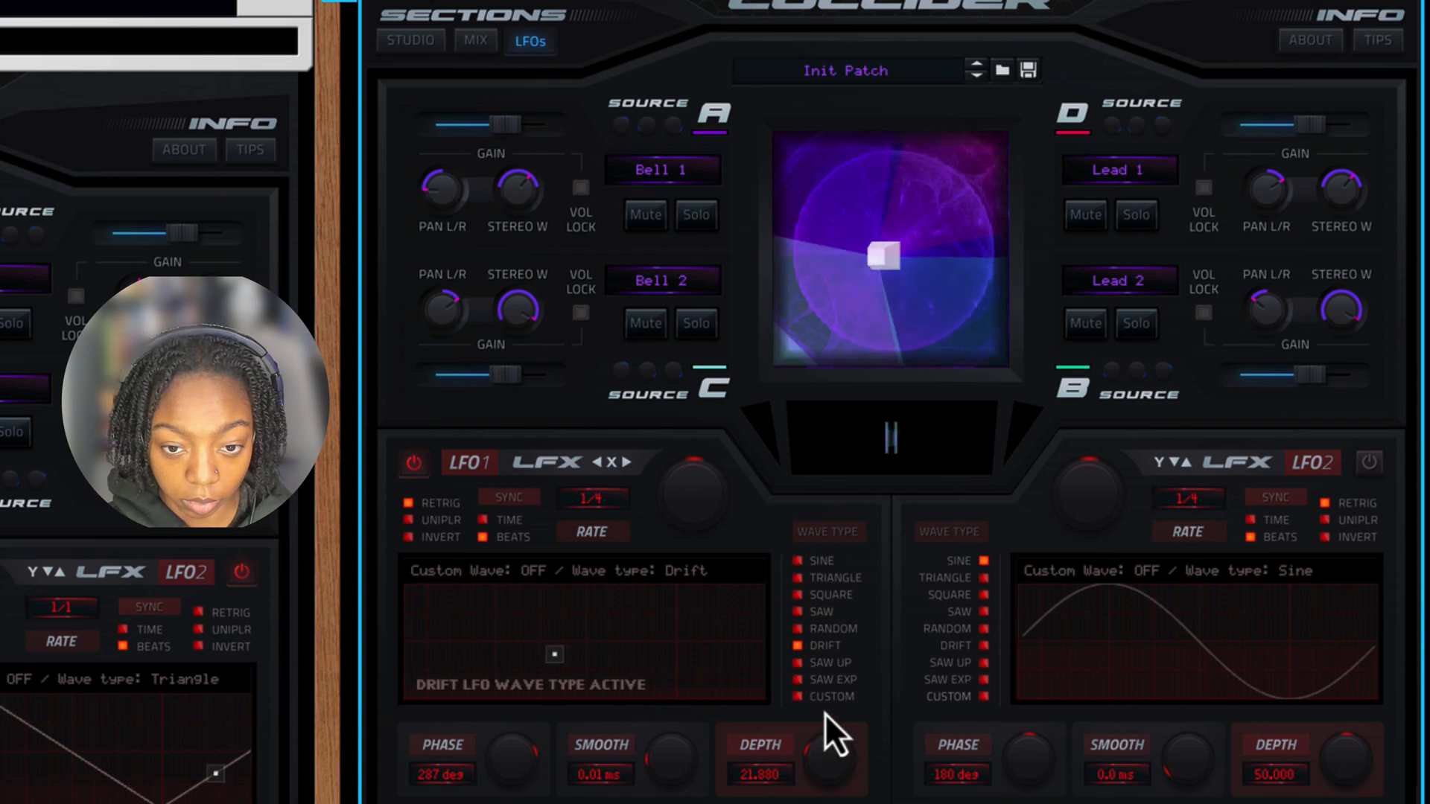
click(798, 669)
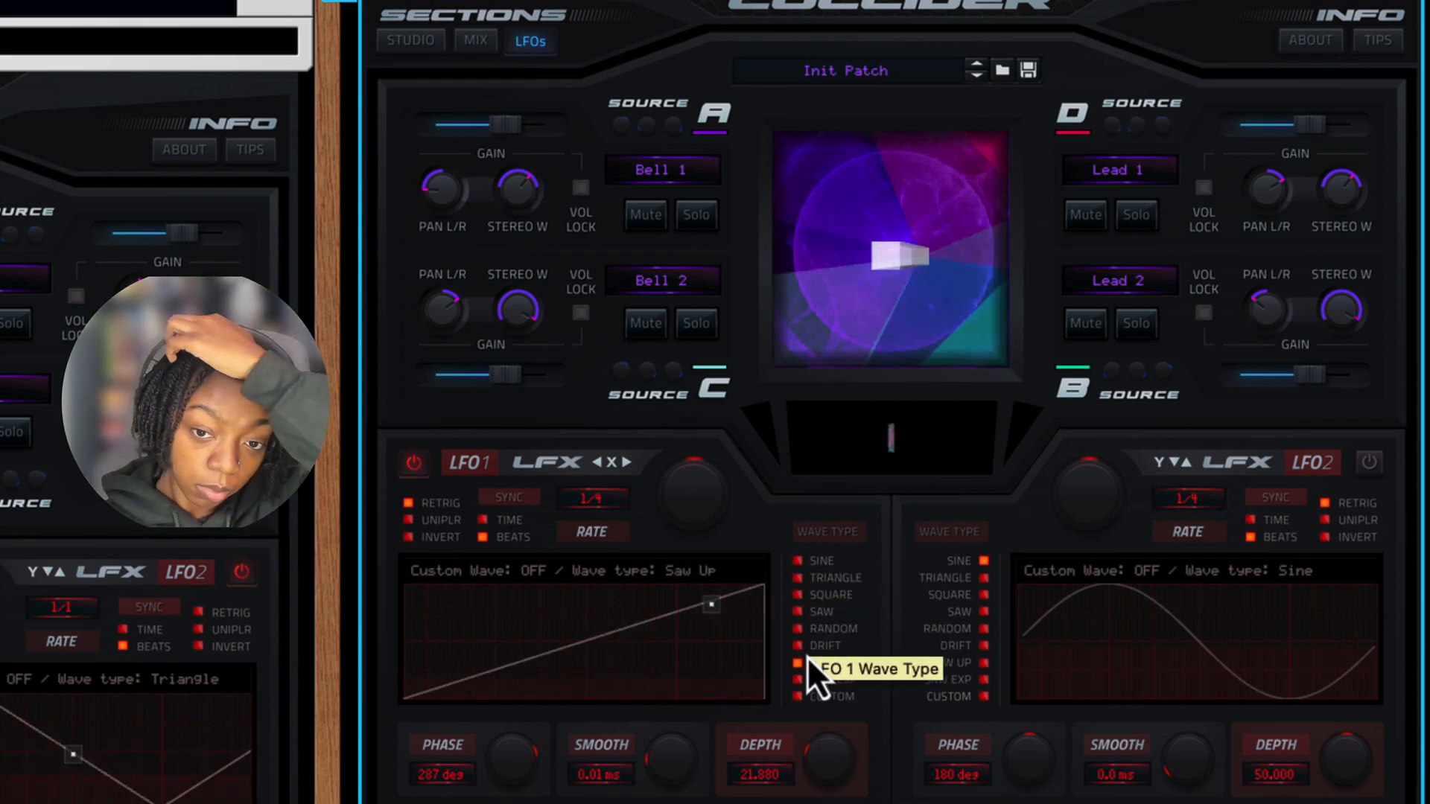
click(801, 694)
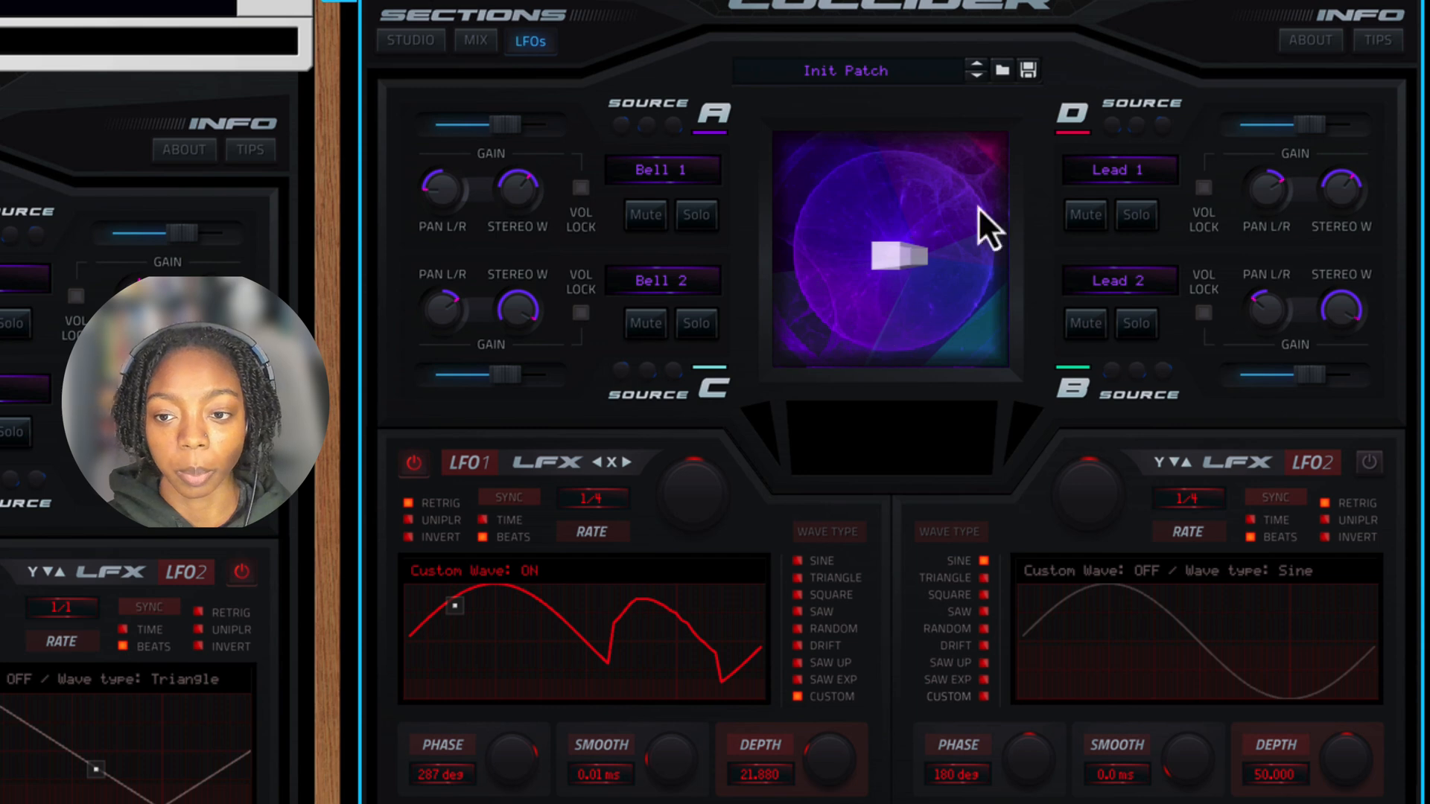
Switch LFO 2 on, adjust its rate and turn off the Melodic Collider channel's solo
click(1370, 465)
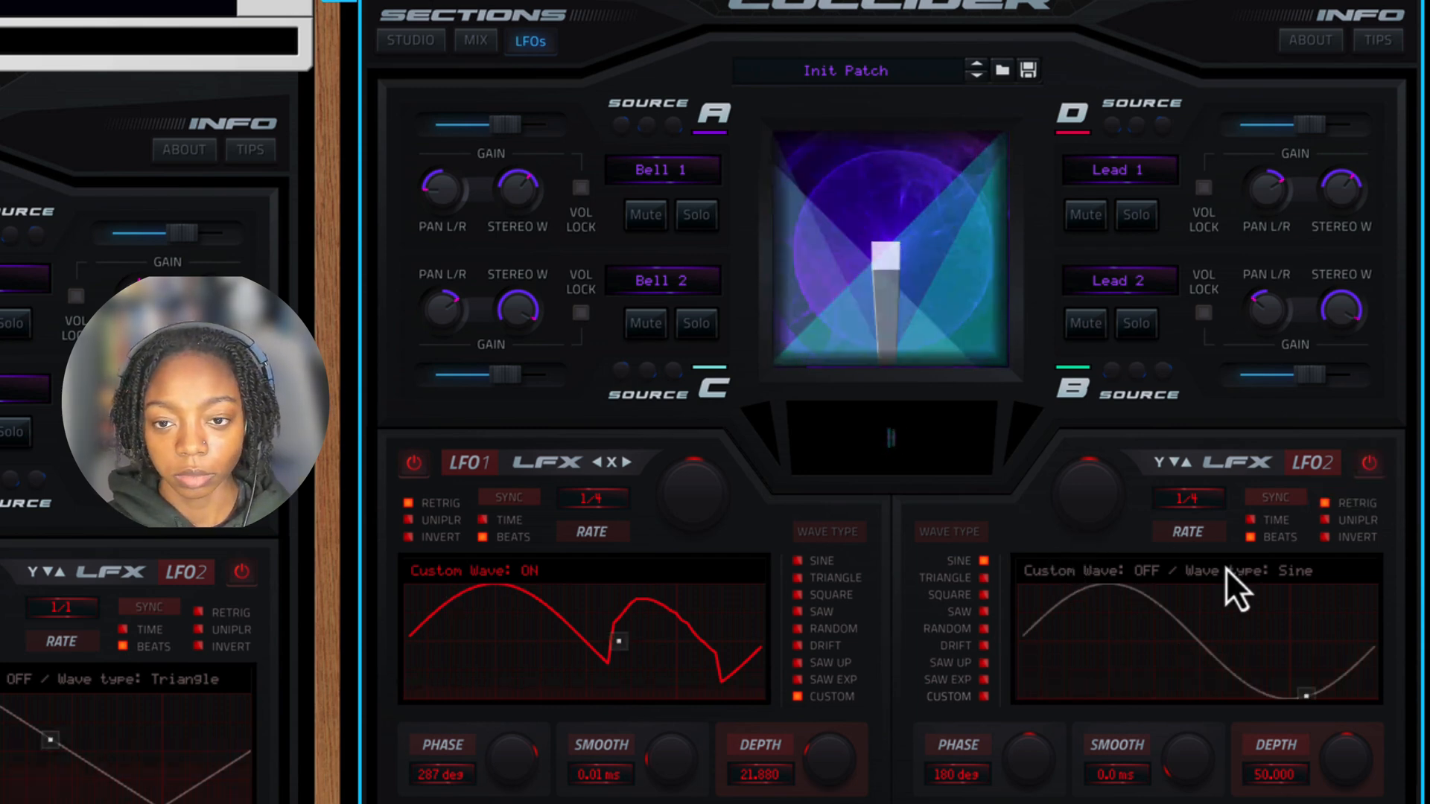
drag(1083, 508, 1079, 529)
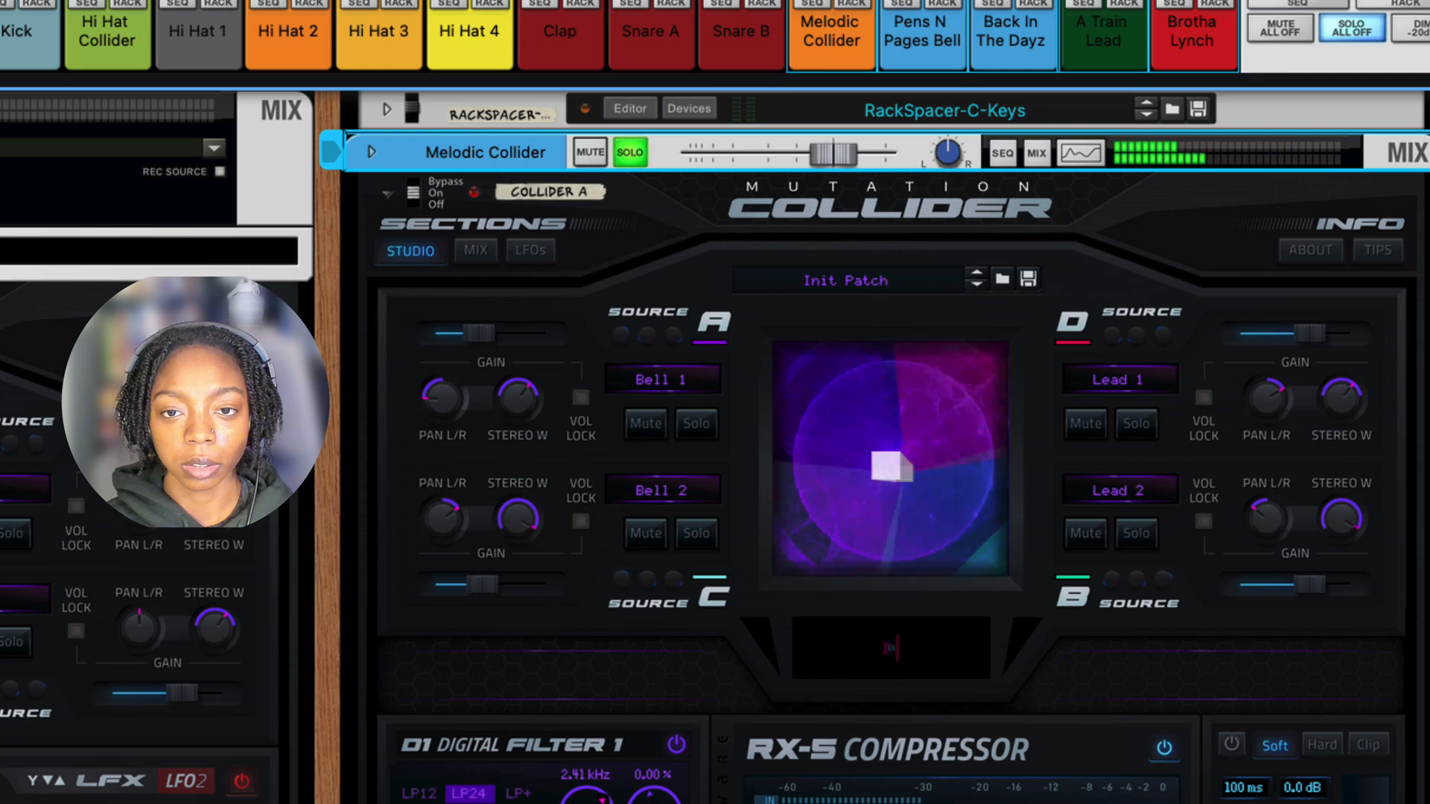
click(630, 153)
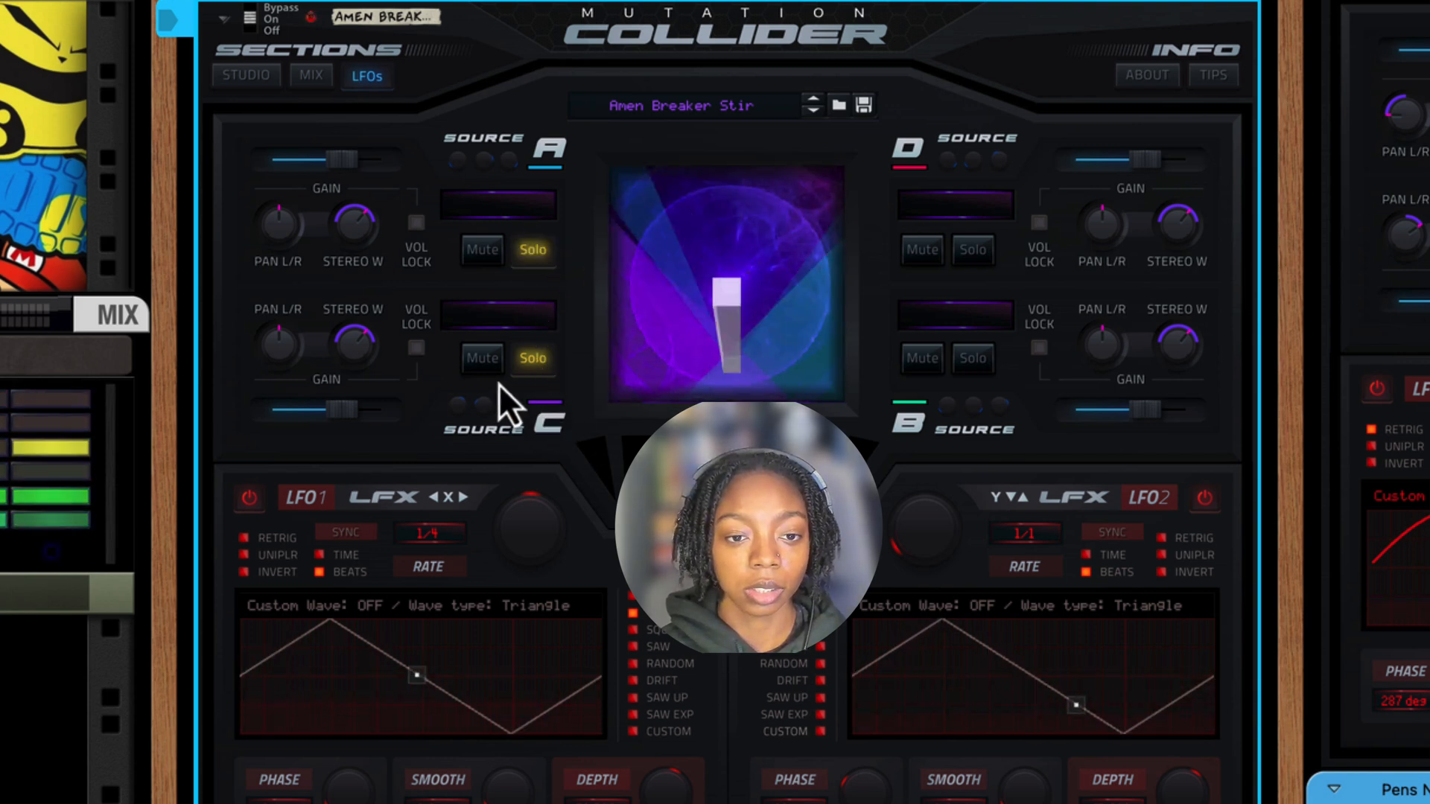
Unsolo sources C and A in the Amen Breaker collider and start playback
click(533, 358)
click(542, 262)
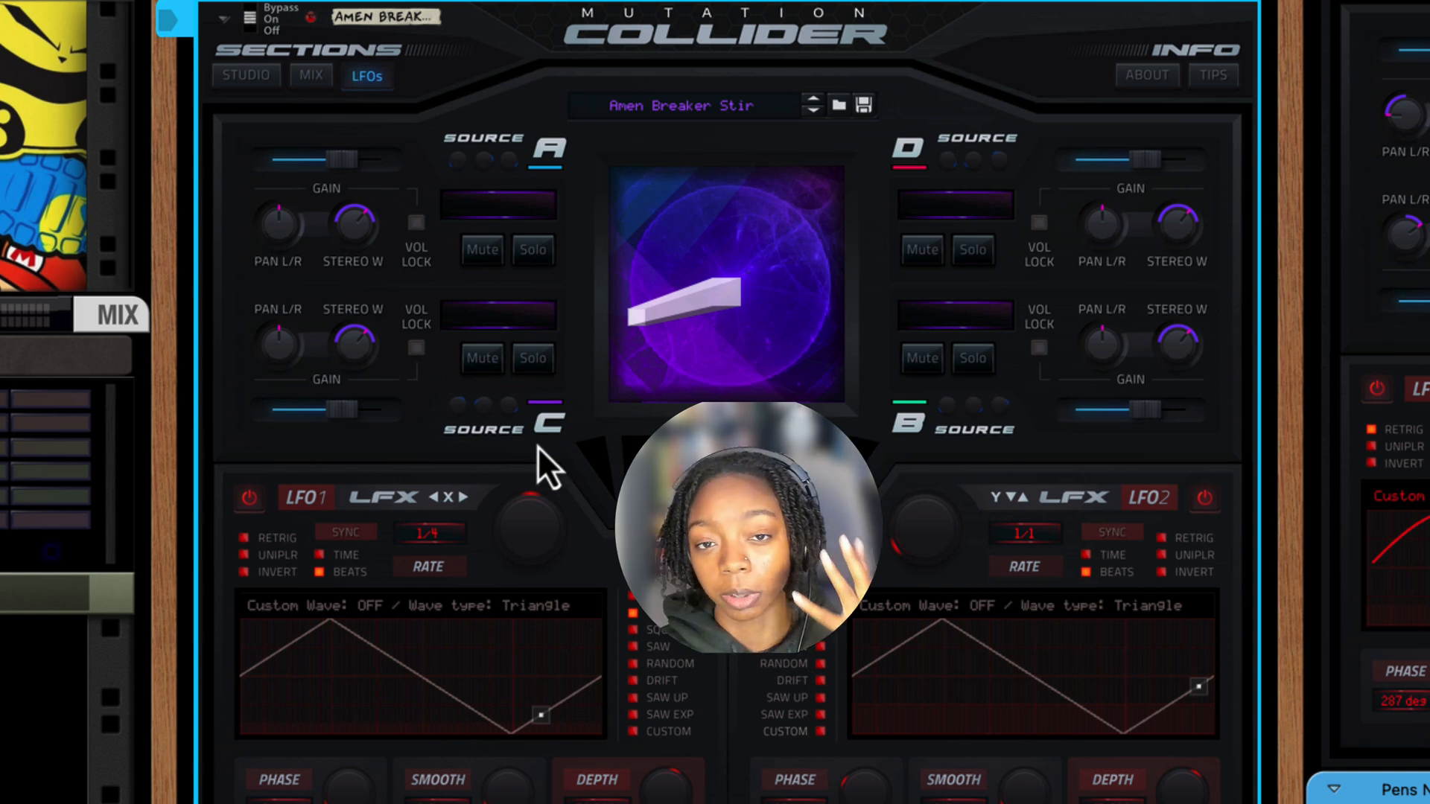
key(space)
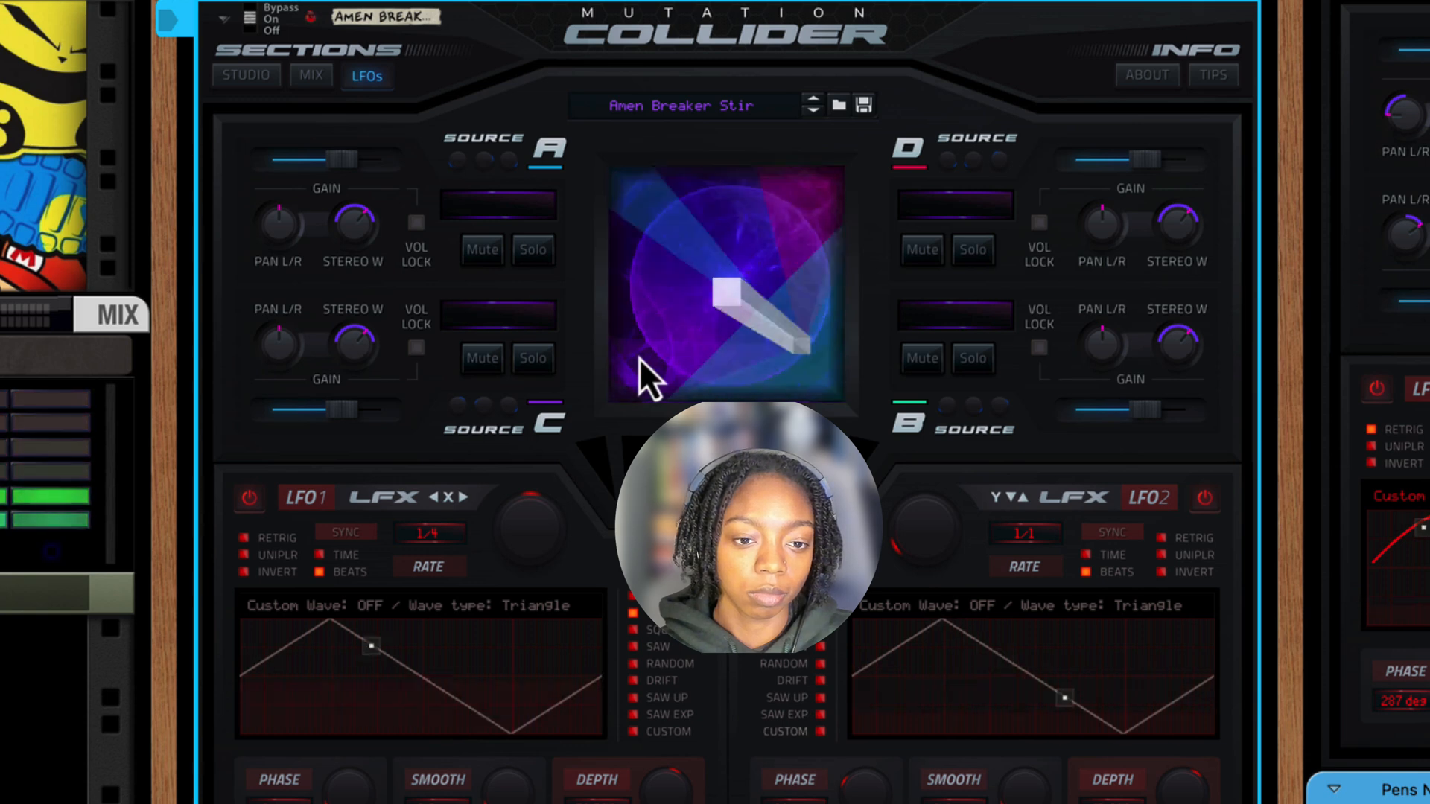
Audition sources A, C, D and B solo one at a time with both LFOs off, and power LFO 1 back on
click(248, 499)
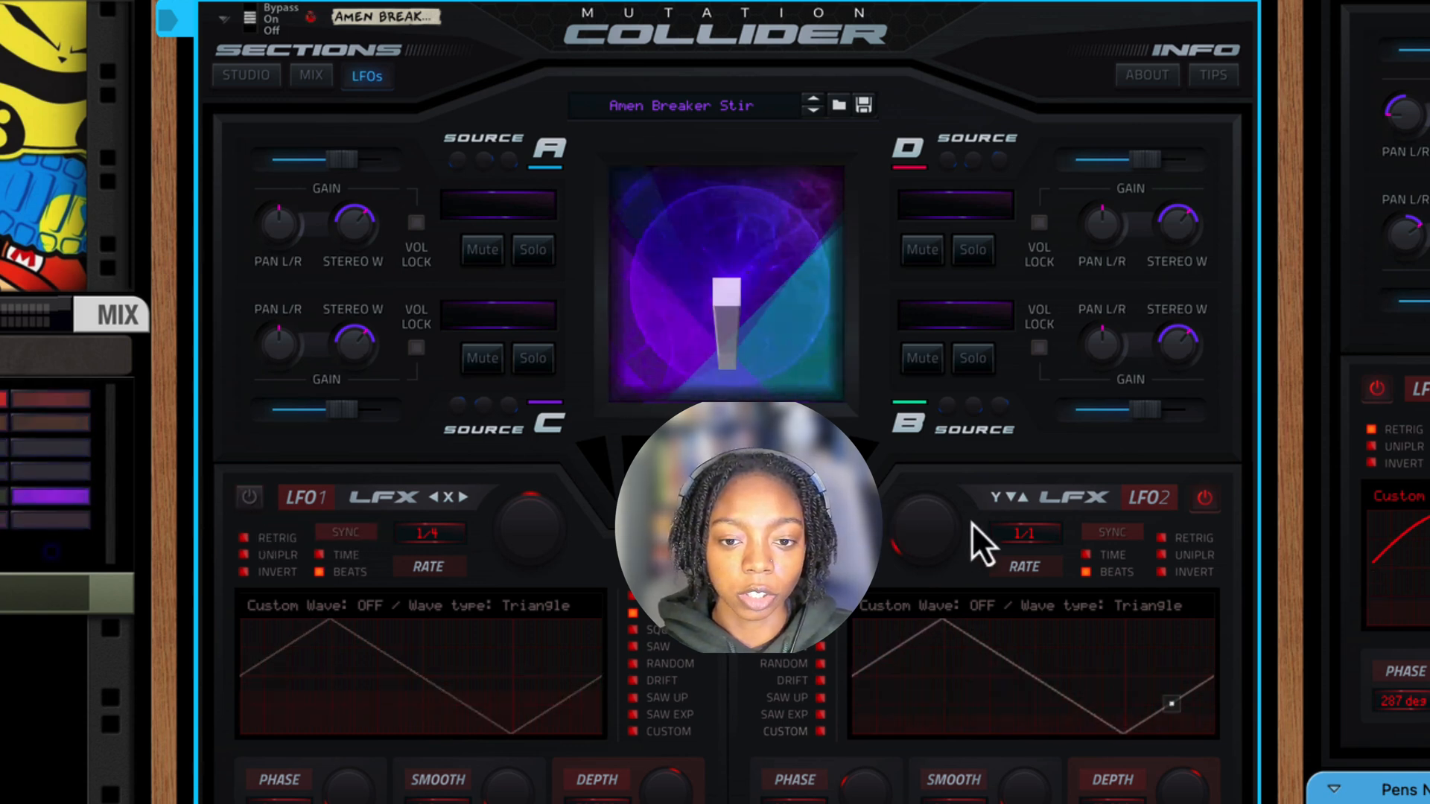
click(1207, 499)
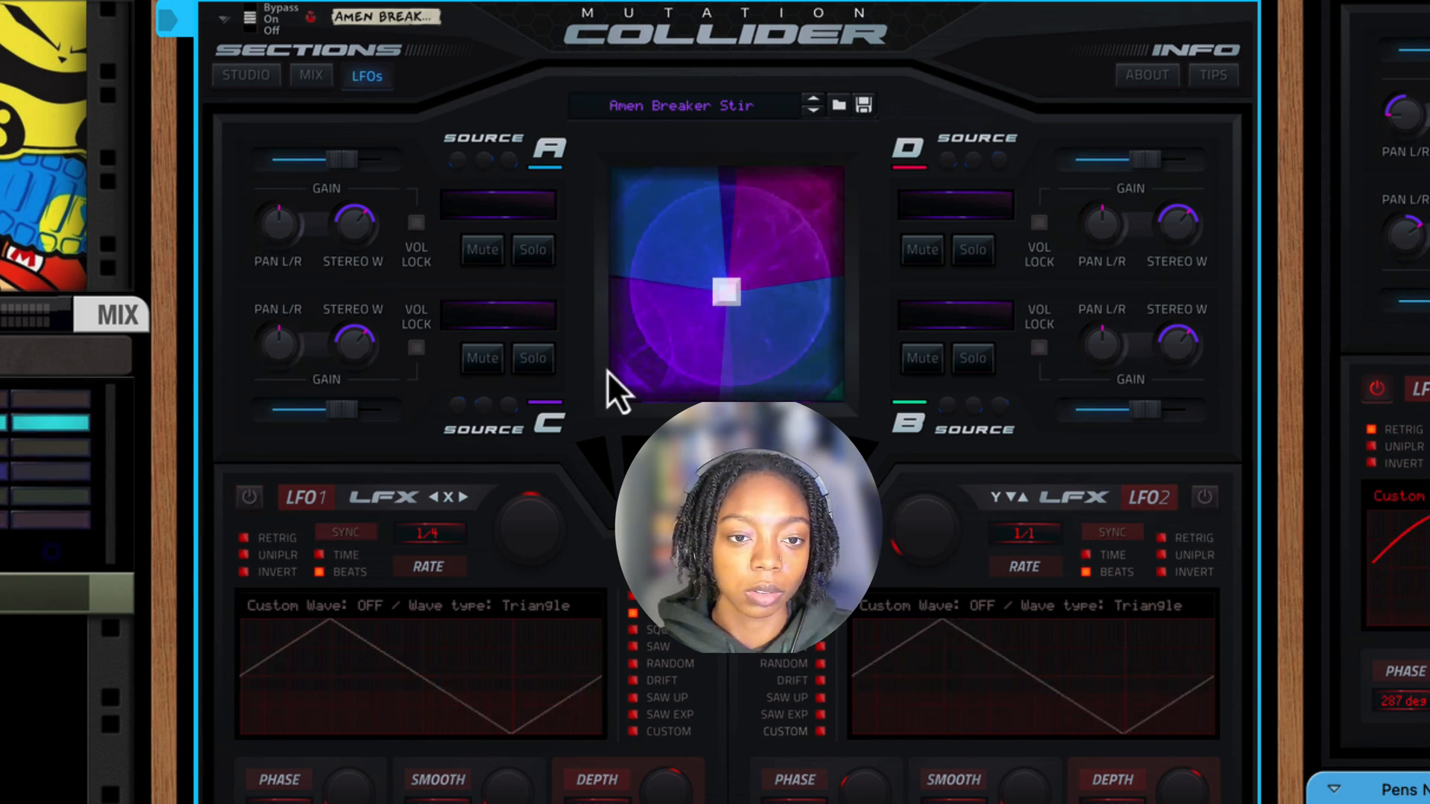
click(514, 258)
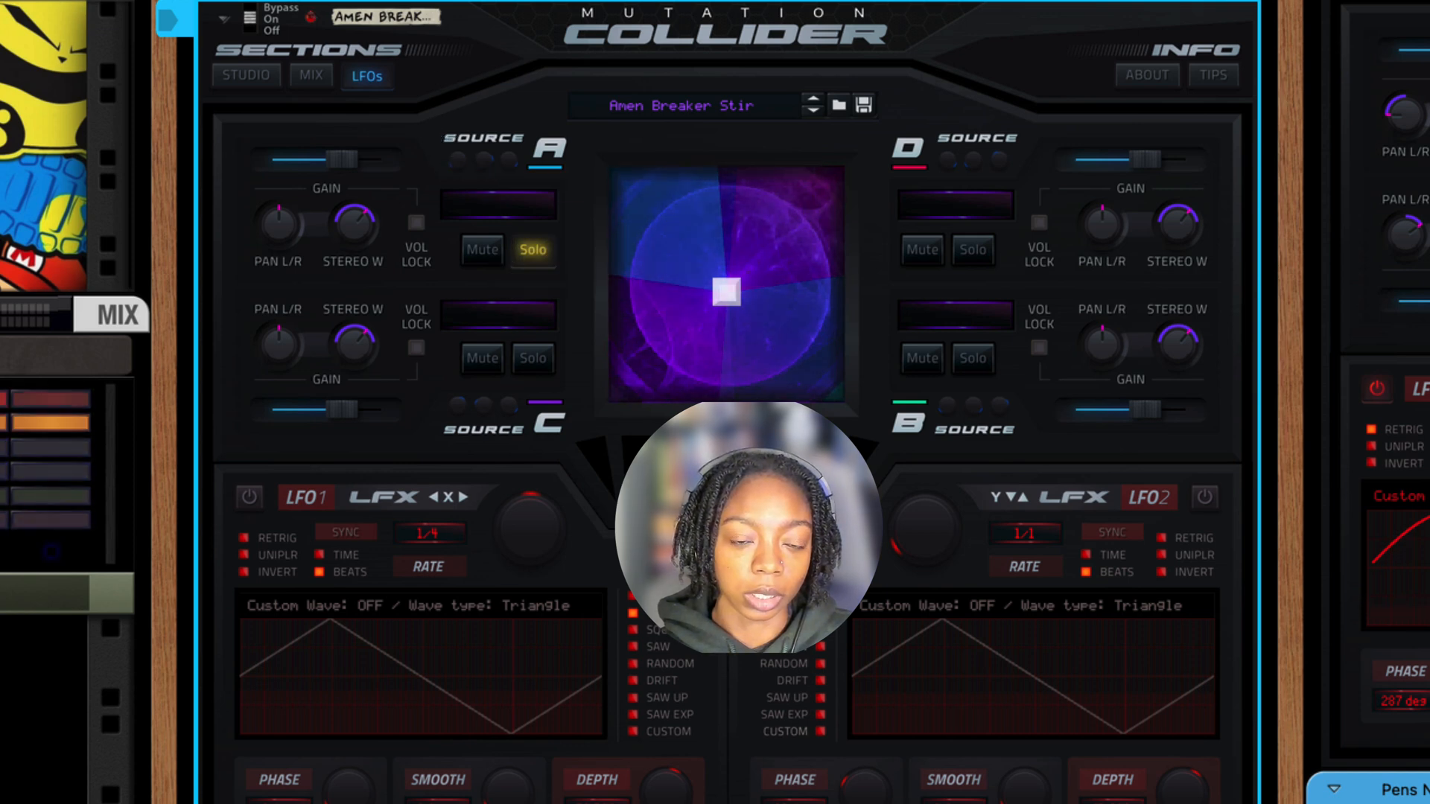
click(528, 364)
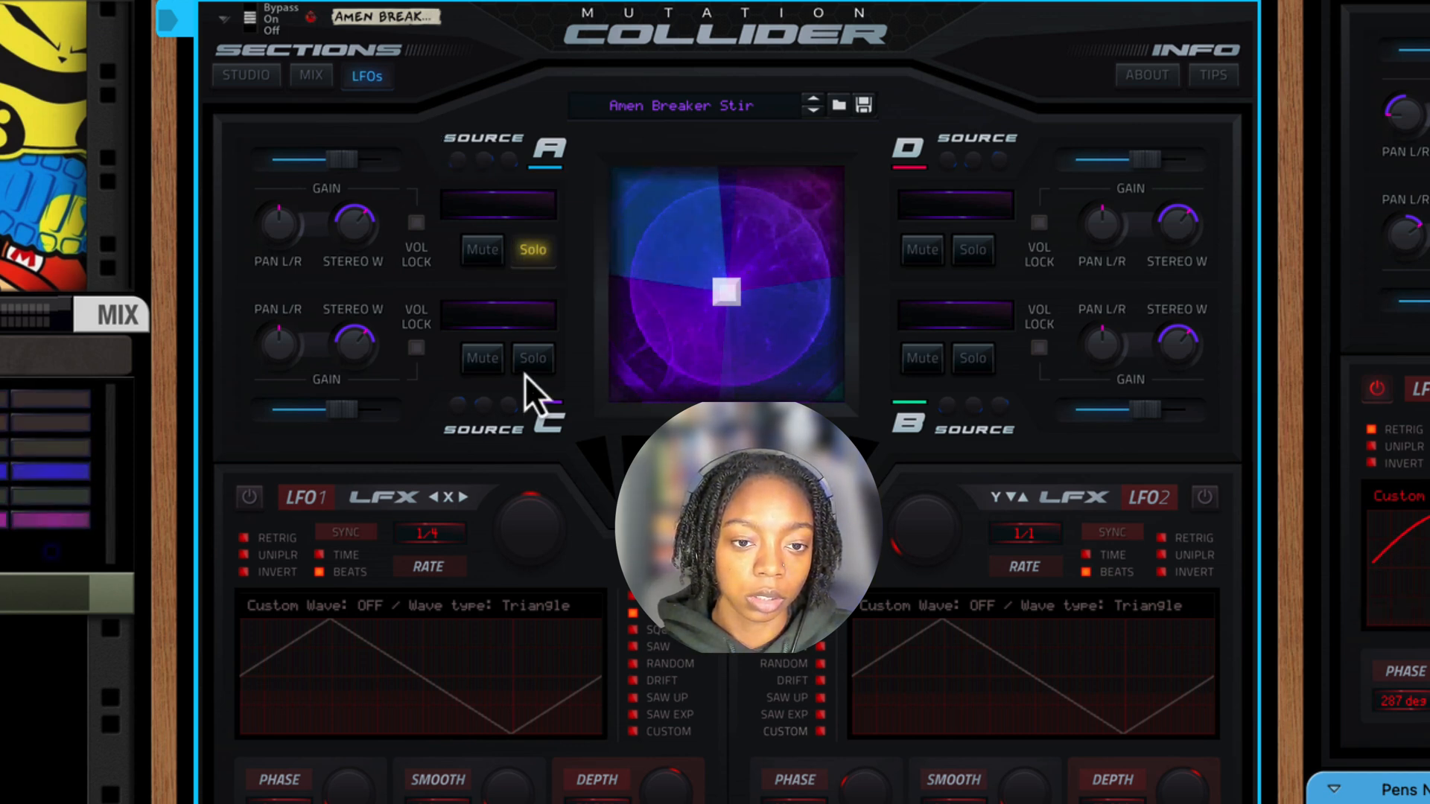
click(534, 248)
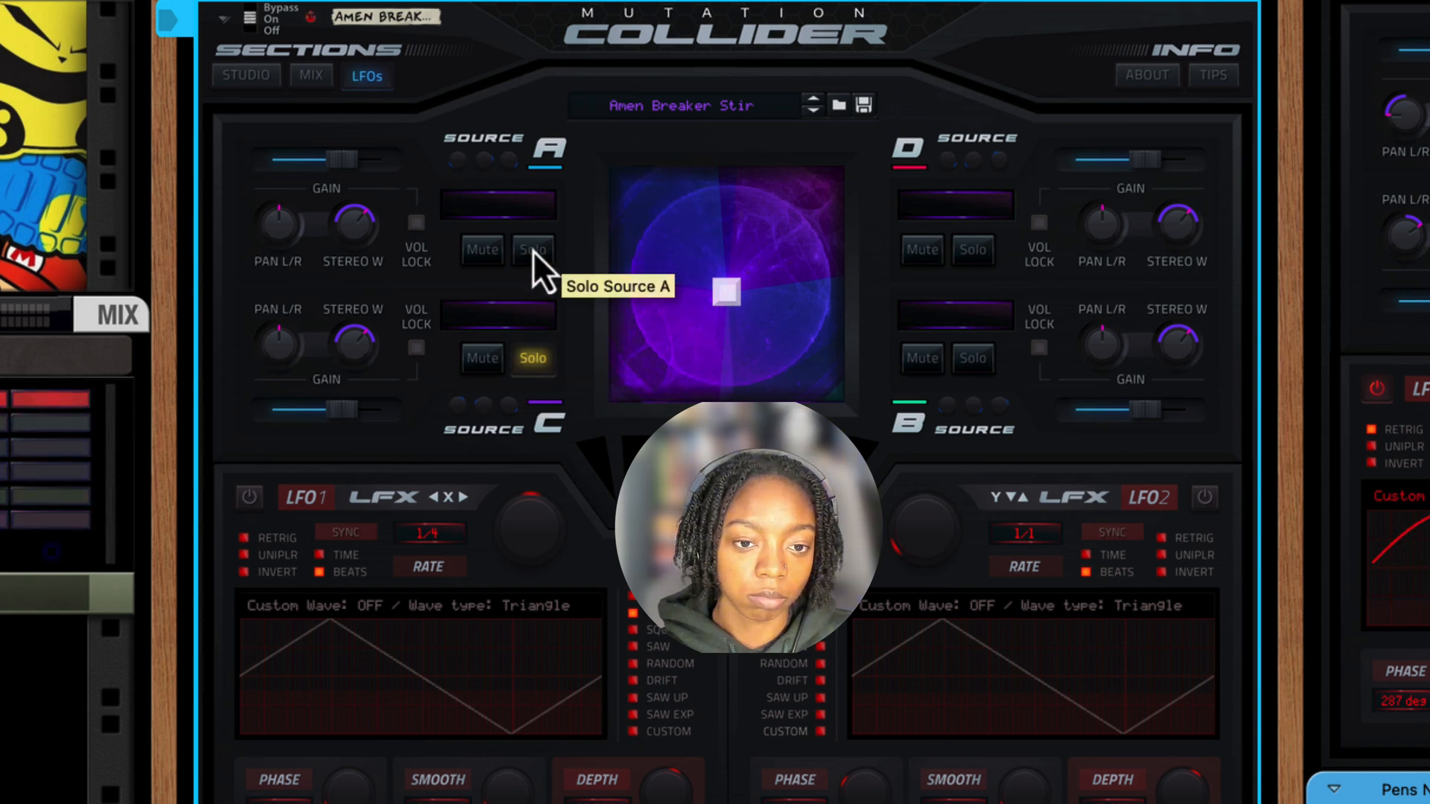
click(533, 361)
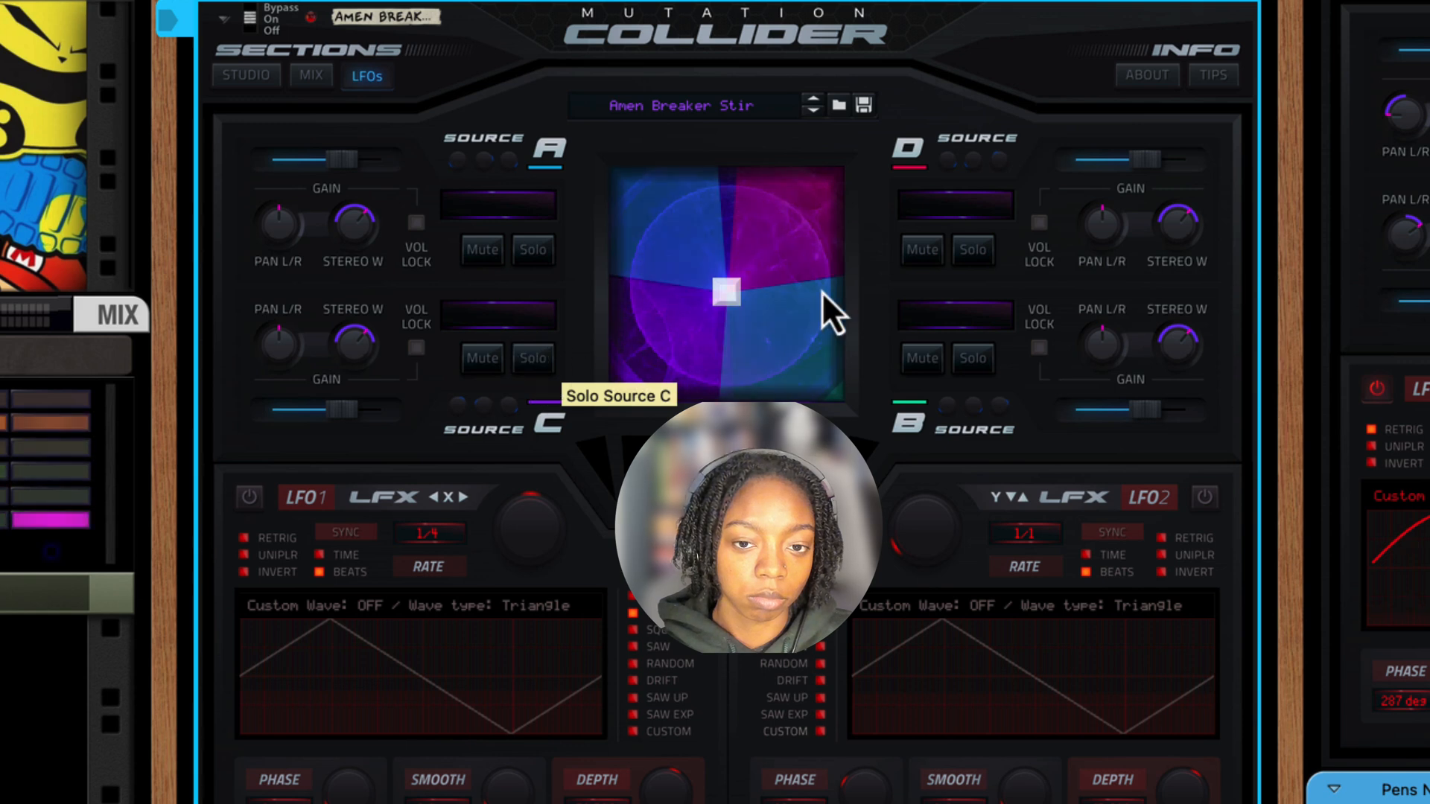
click(964, 260)
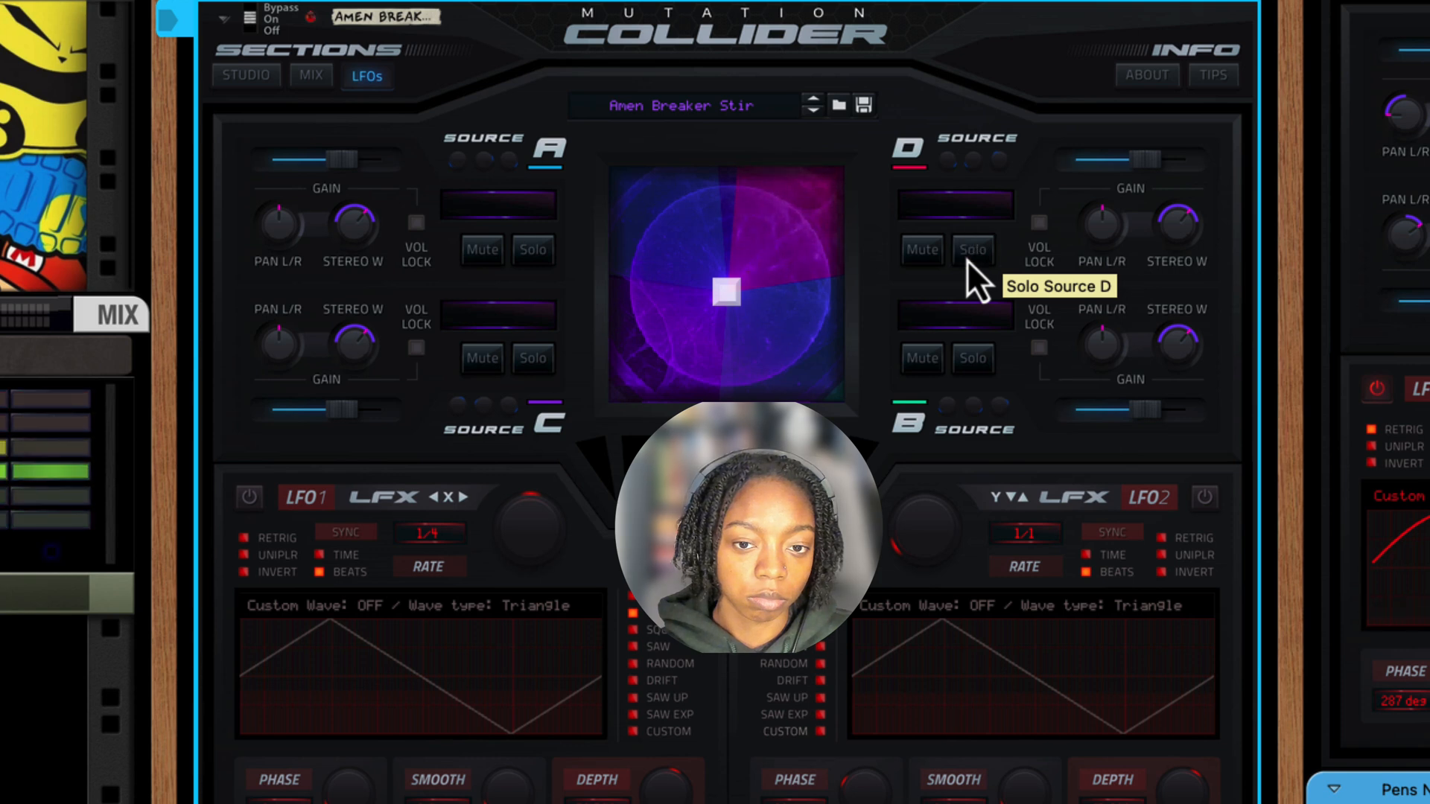
click(972, 357)
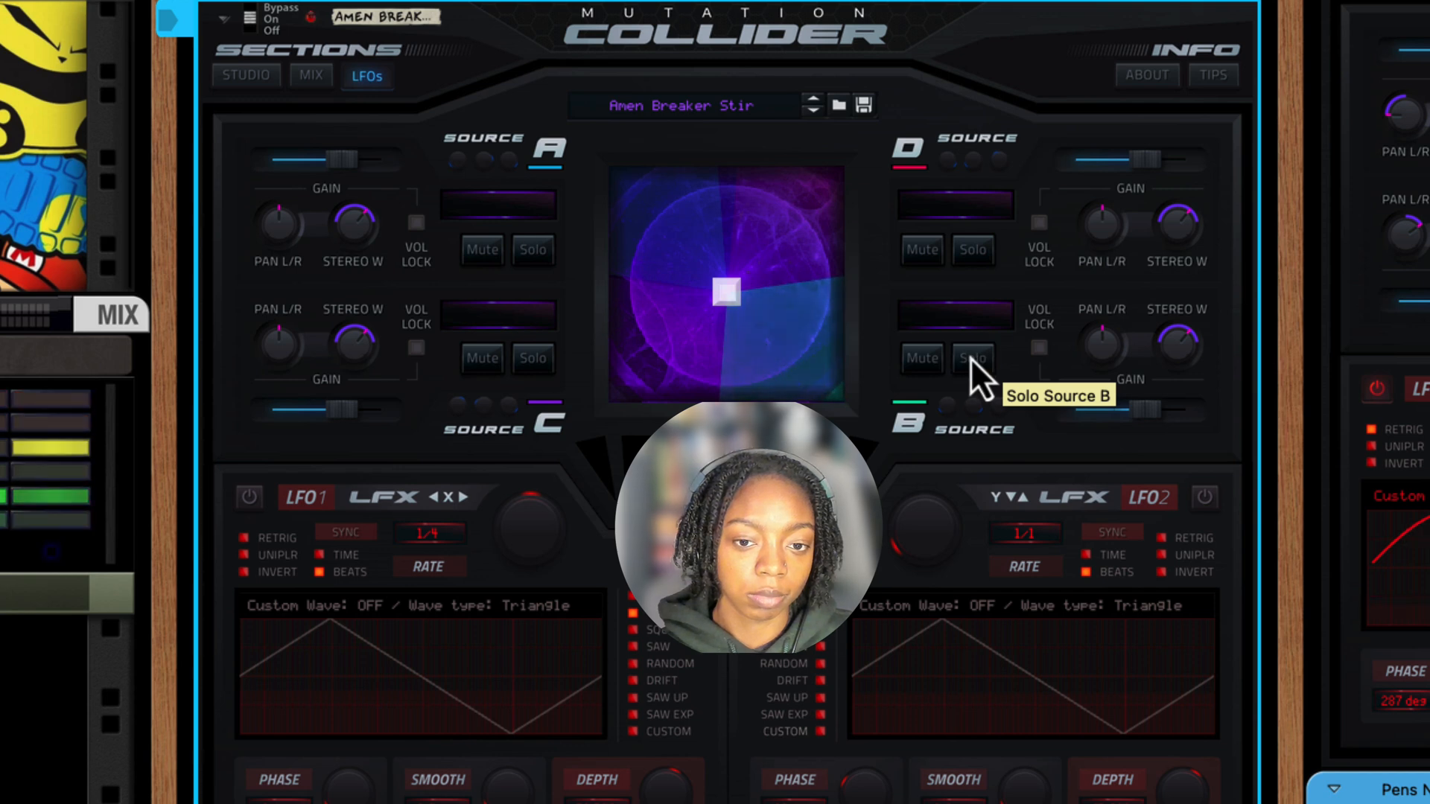
click(972, 357)
click(248, 497)
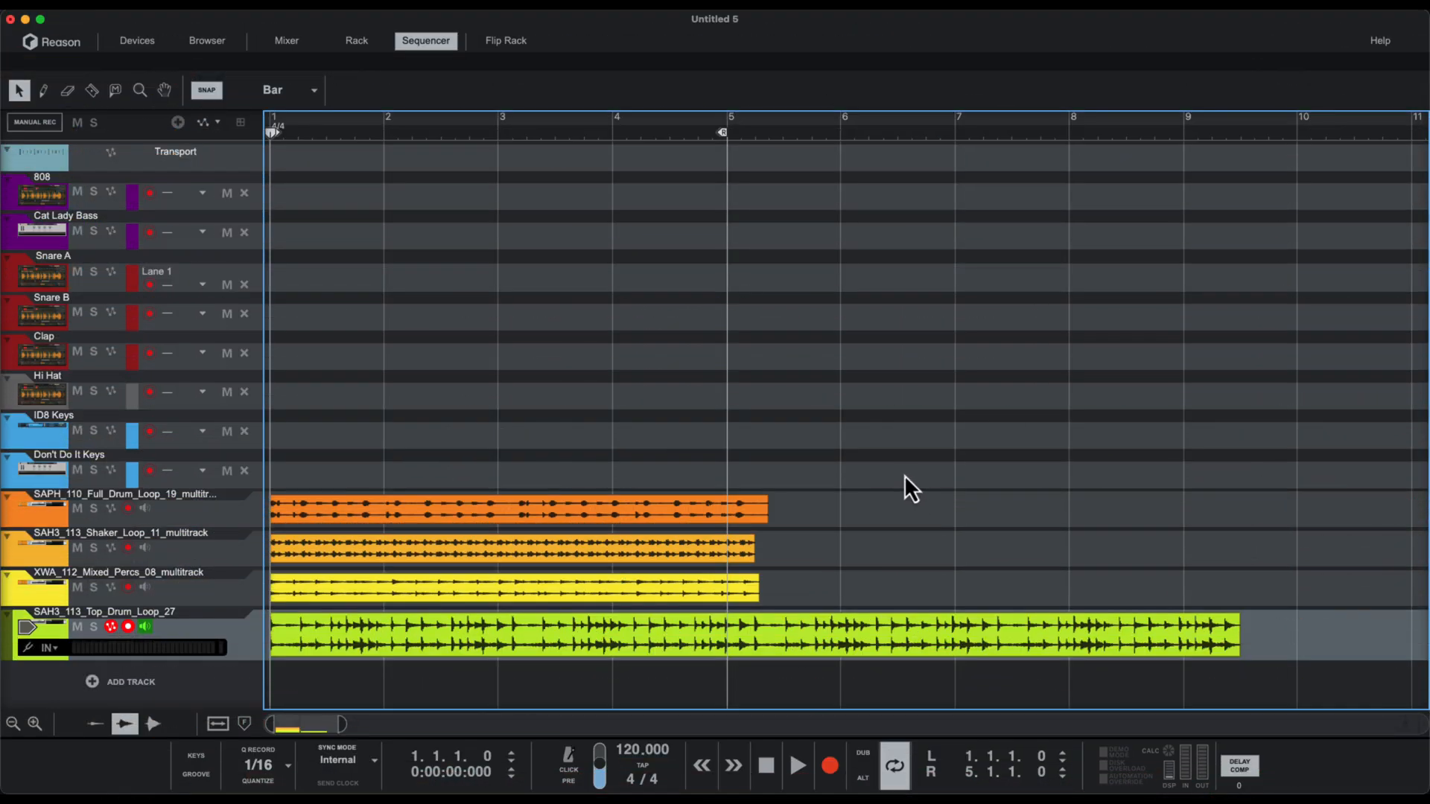
Fit the full drum loop and shaker loop clips to four bars so both end at bar 5
click(745, 513)
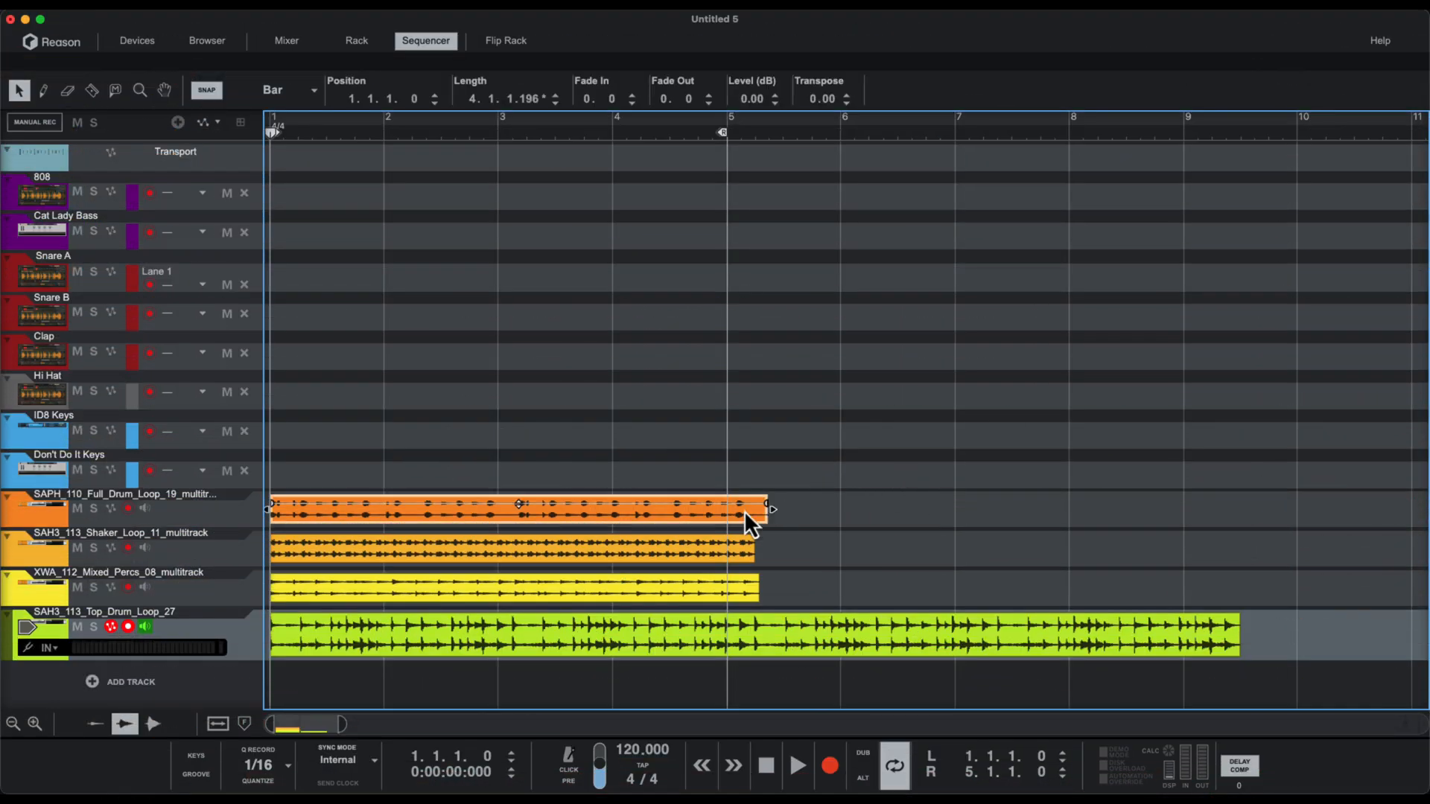
drag(766, 514, 855, 584)
click(787, 558)
click(740, 560)
click(745, 585)
click(776, 576)
key(ctrl+z)
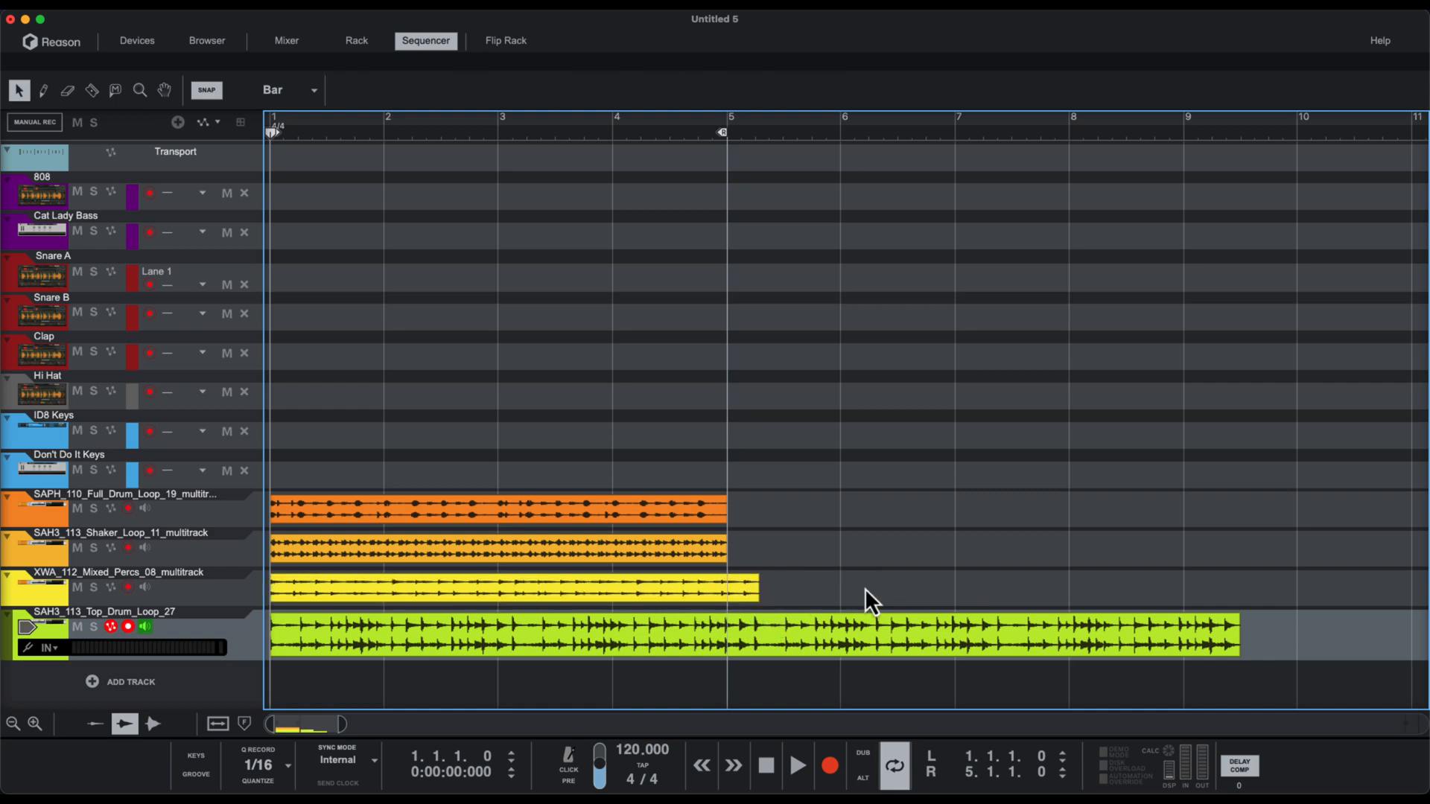
Fit the mixed percussion clip to four bars and the top drum loop clip to eight bars
drag(764, 594, 716, 592)
click(794, 592)
click(849, 639)
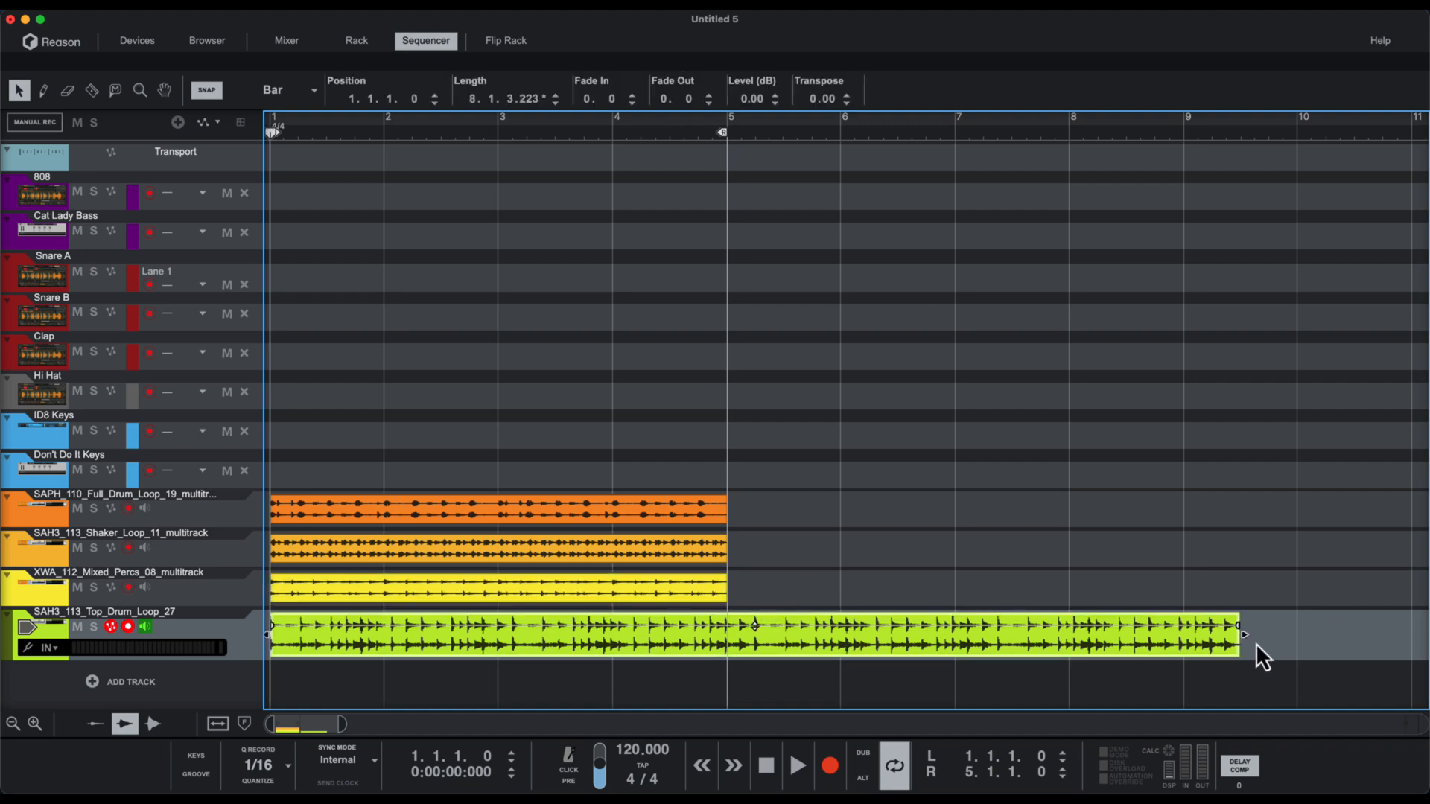
drag(1243, 638, 1178, 655)
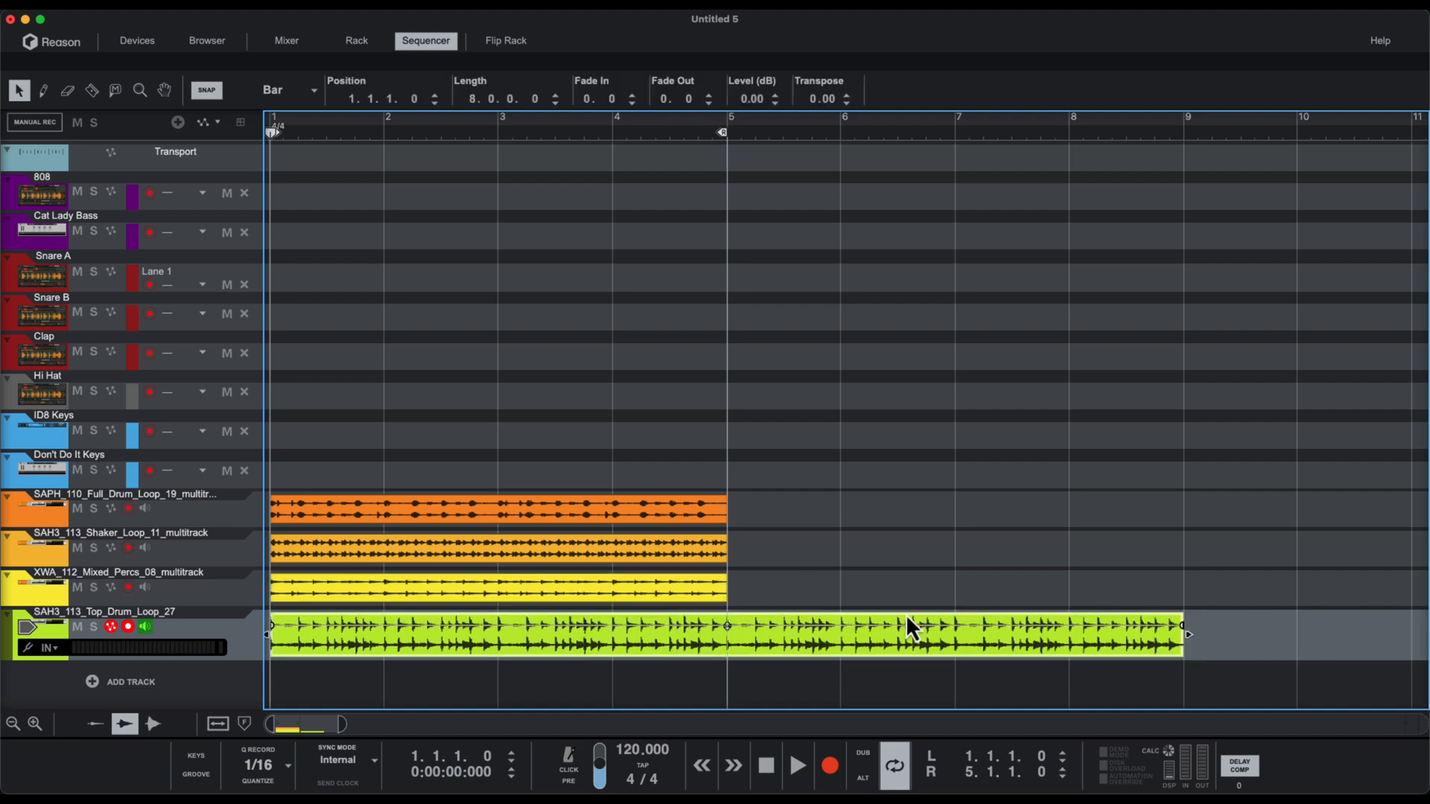
Duplicate the full drum, shaker and percussion clips to start at bar 5, and set the loop end to bar 9
click(789, 556)
click(687, 508)
drag(648, 462, 630, 578)
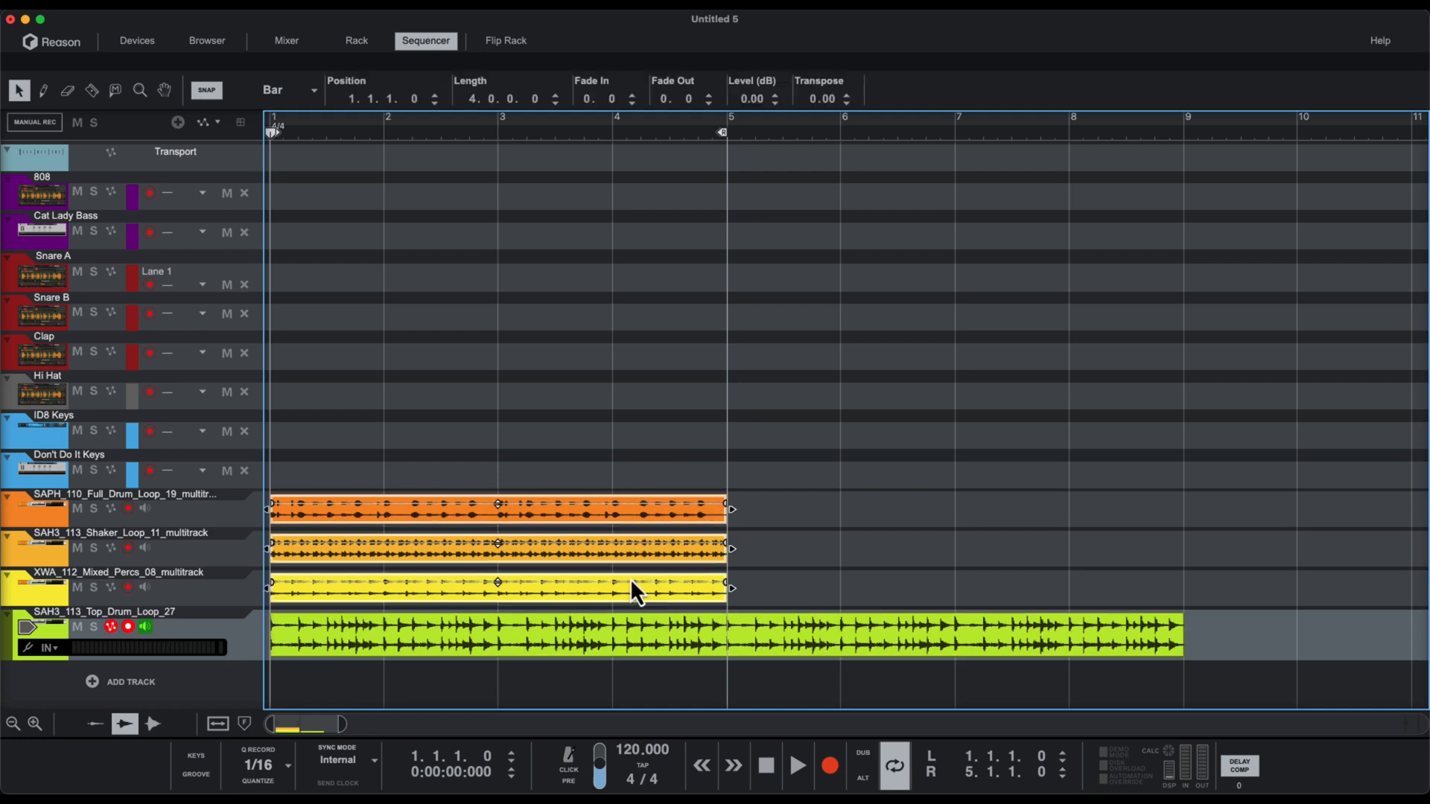
key(super+d)
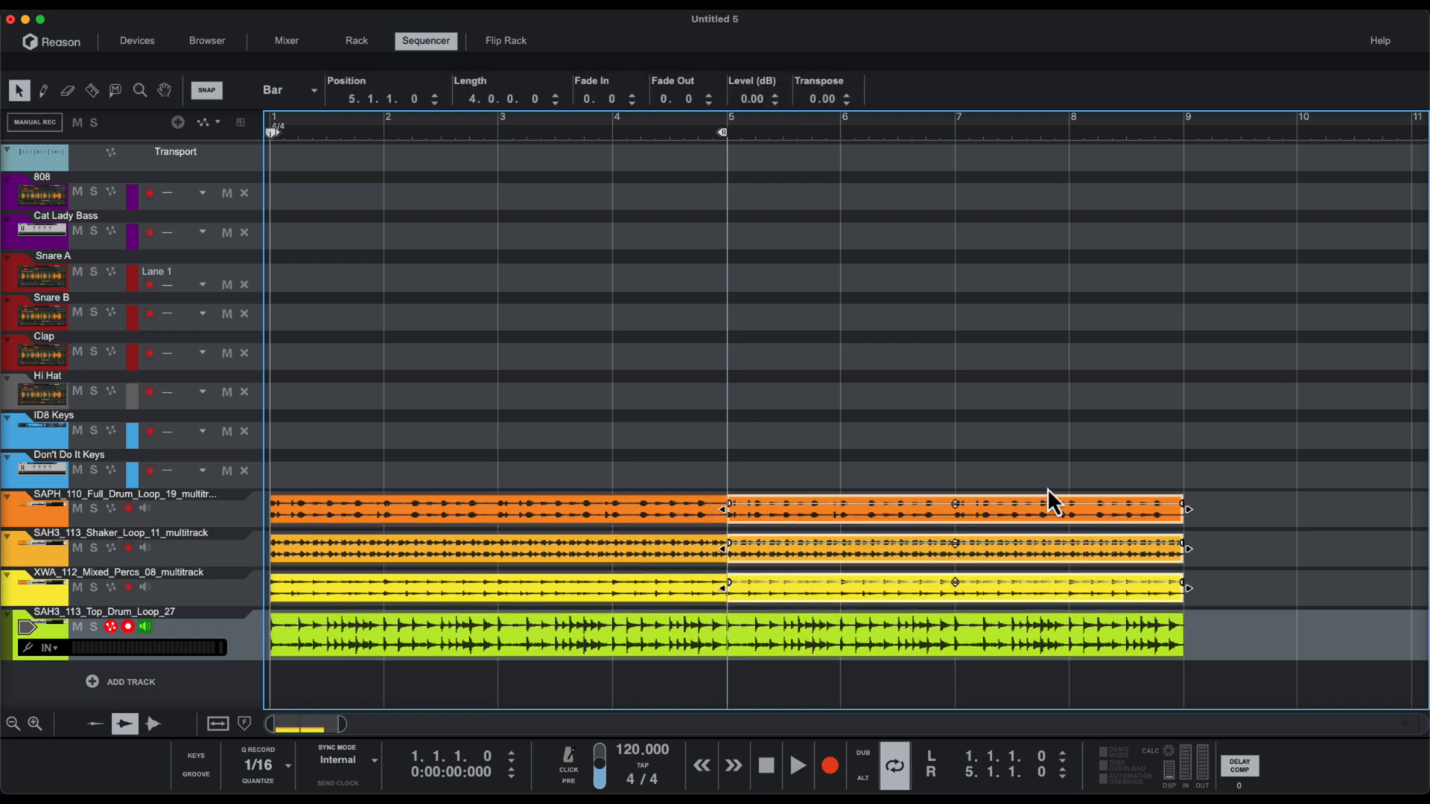
alt+click(1182, 139)
click(492, 459)
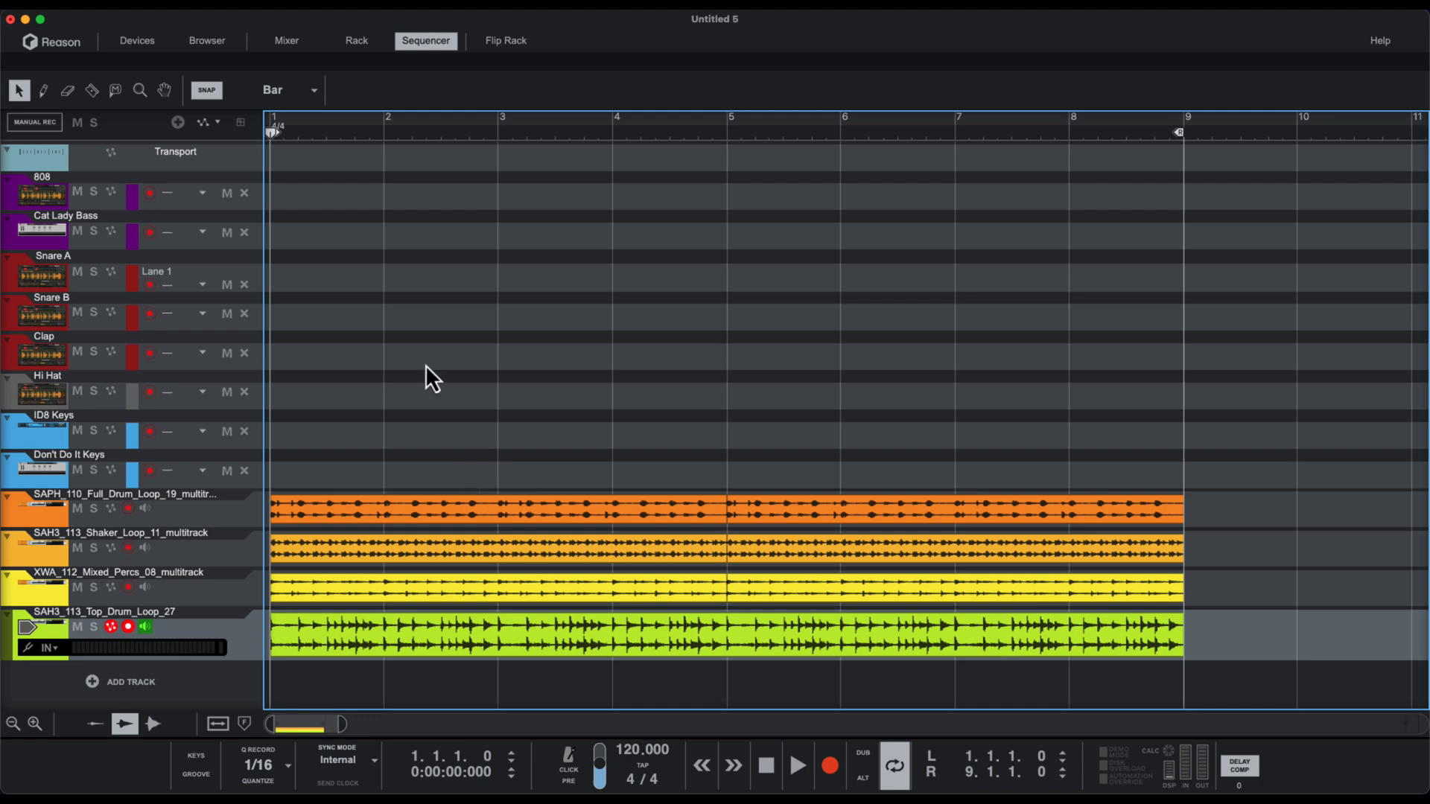
Show the rack and move the four drum loop audio tracks together into an empty rack column
key(F6)
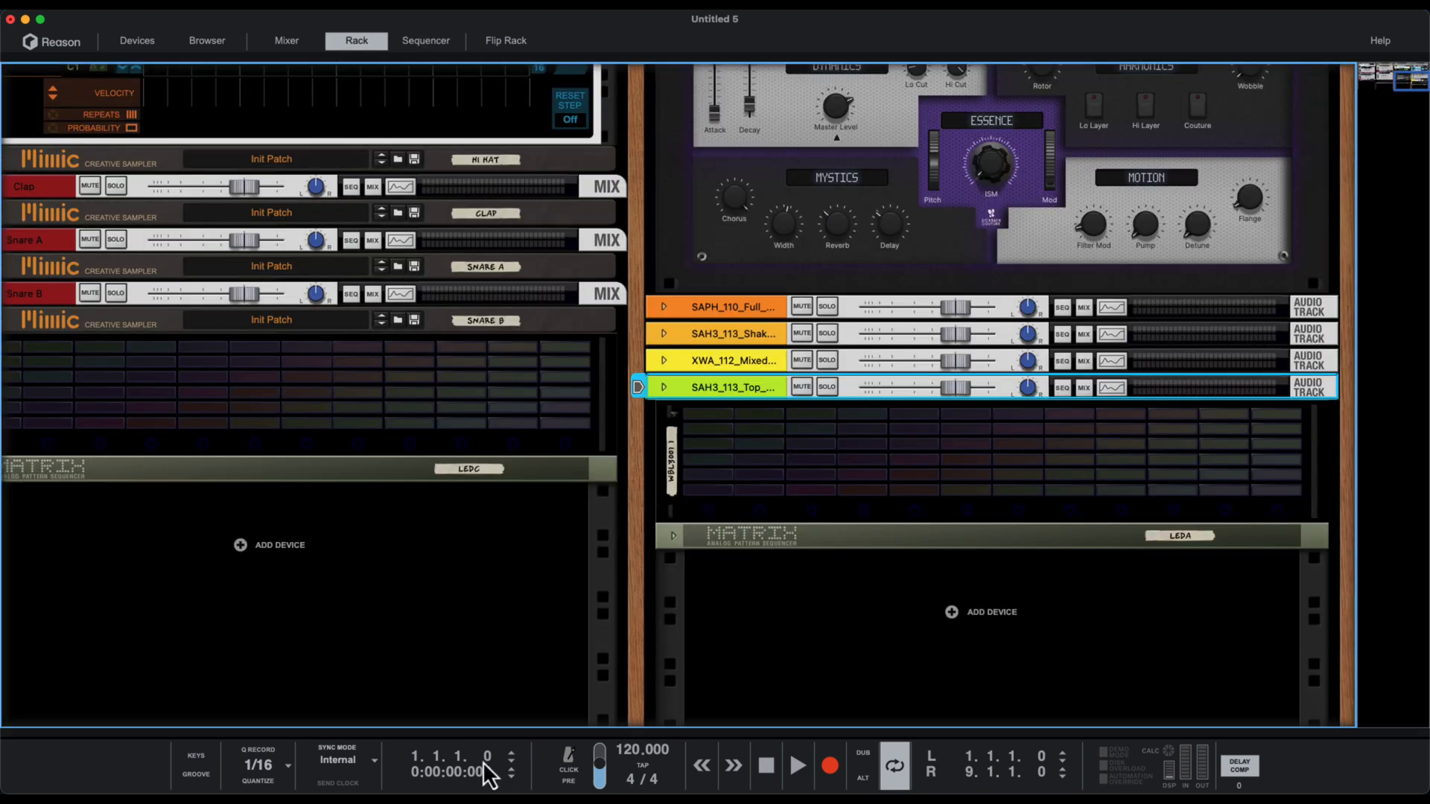
scroll(495, 454, up, 1)
shift+click(764, 321)
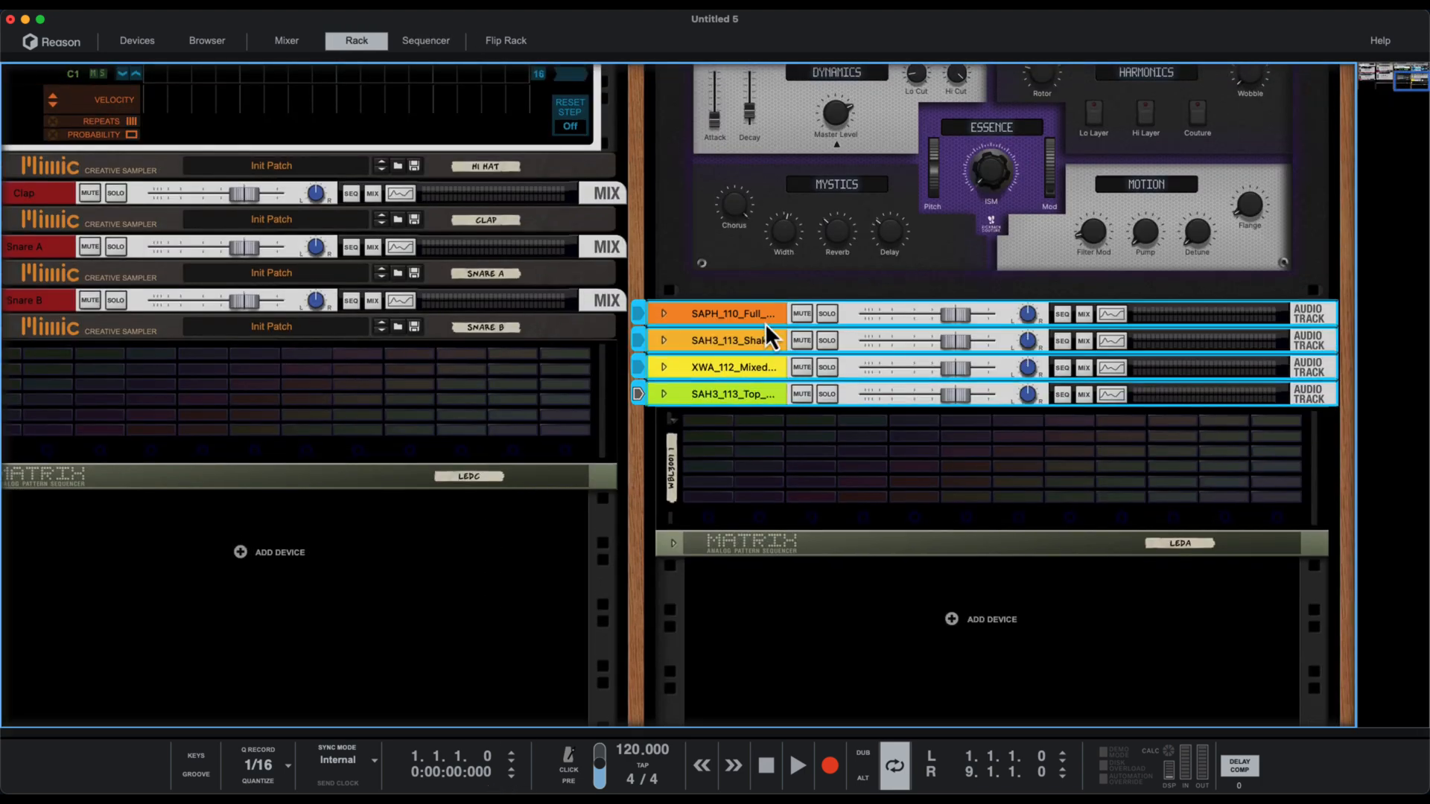
drag(764, 321, 633, 344)
scroll(706, 369, up, 3)
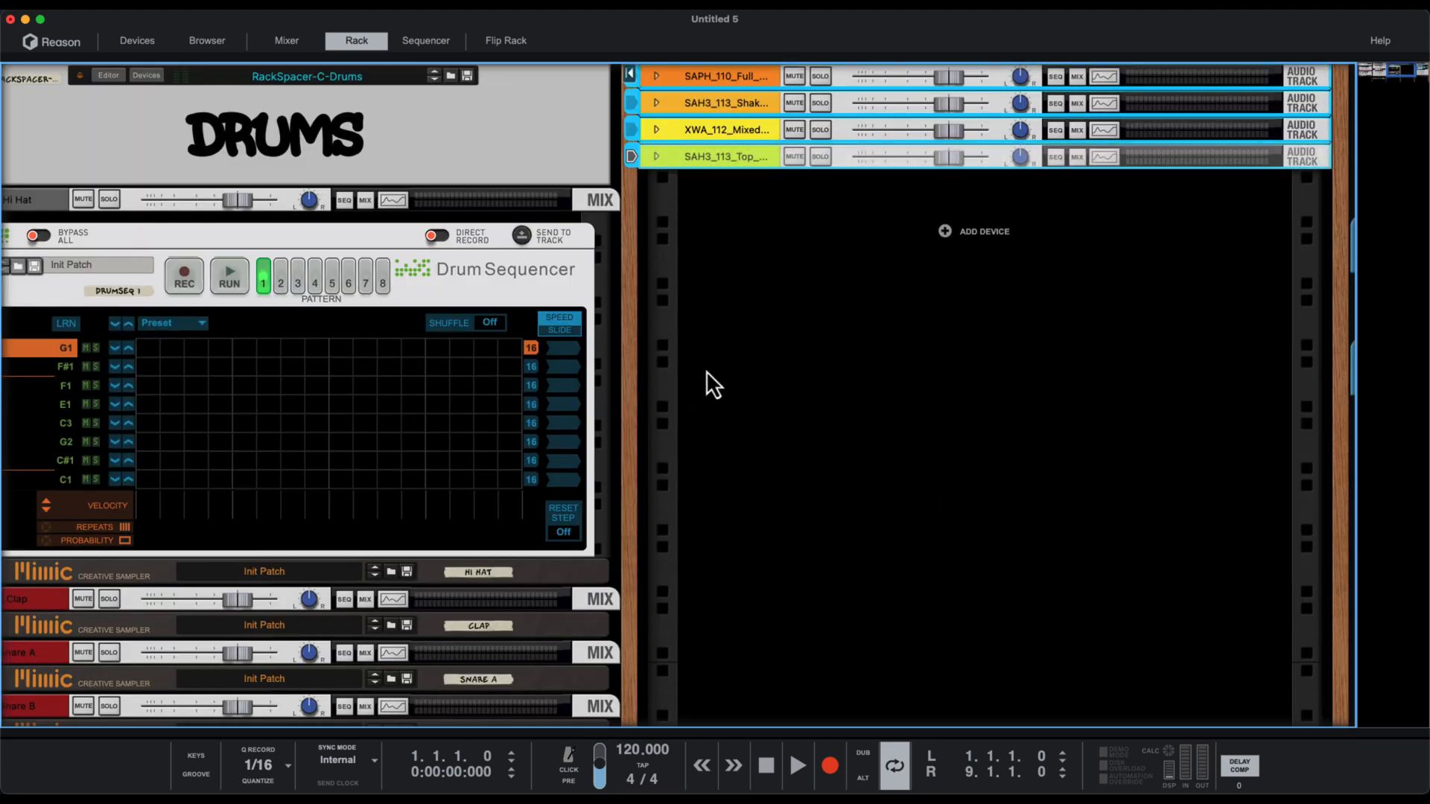
click(703, 356)
Search the effect devices for "mu" to find the Mutation Collider
click(940, 235)
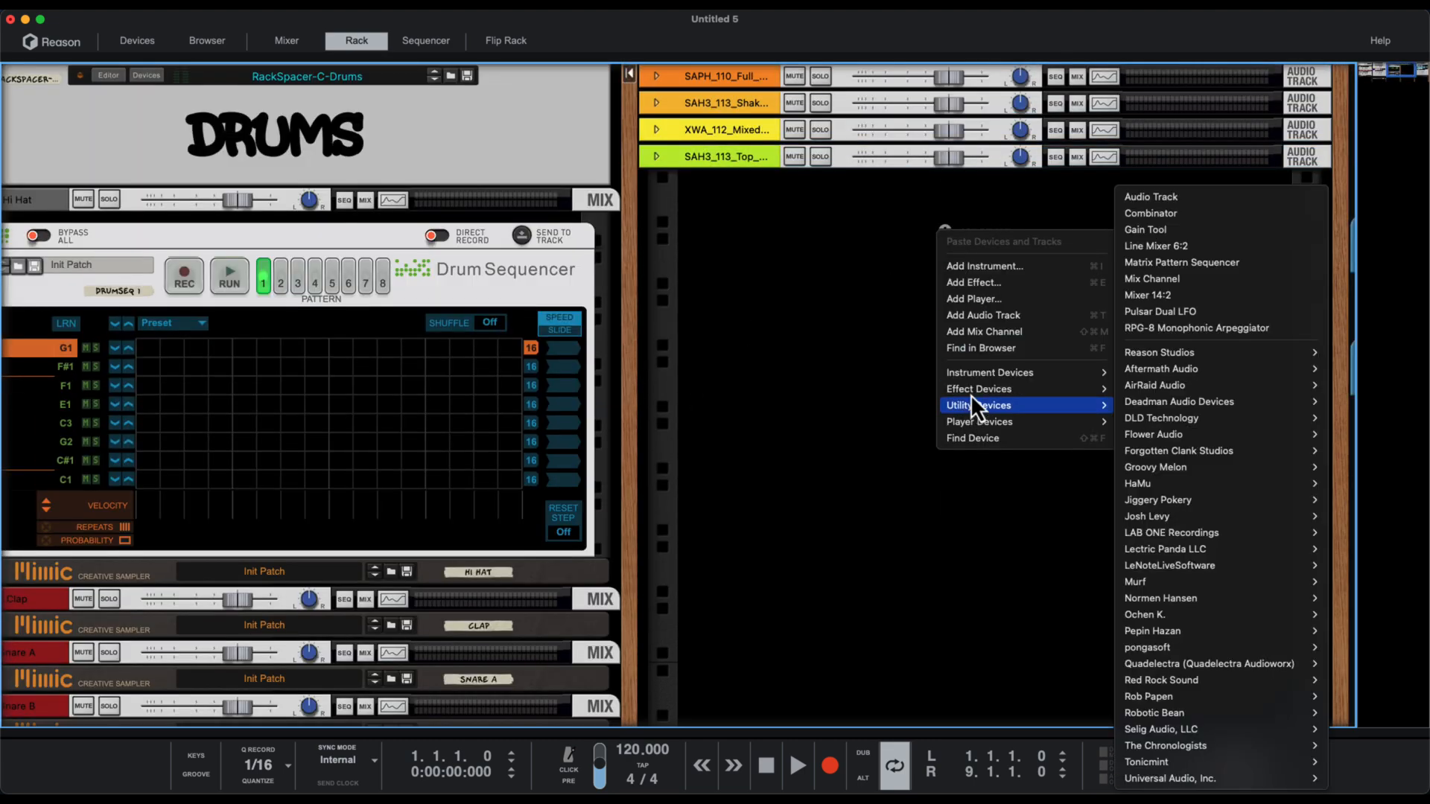
mouse_move(971, 394)
click(976, 437)
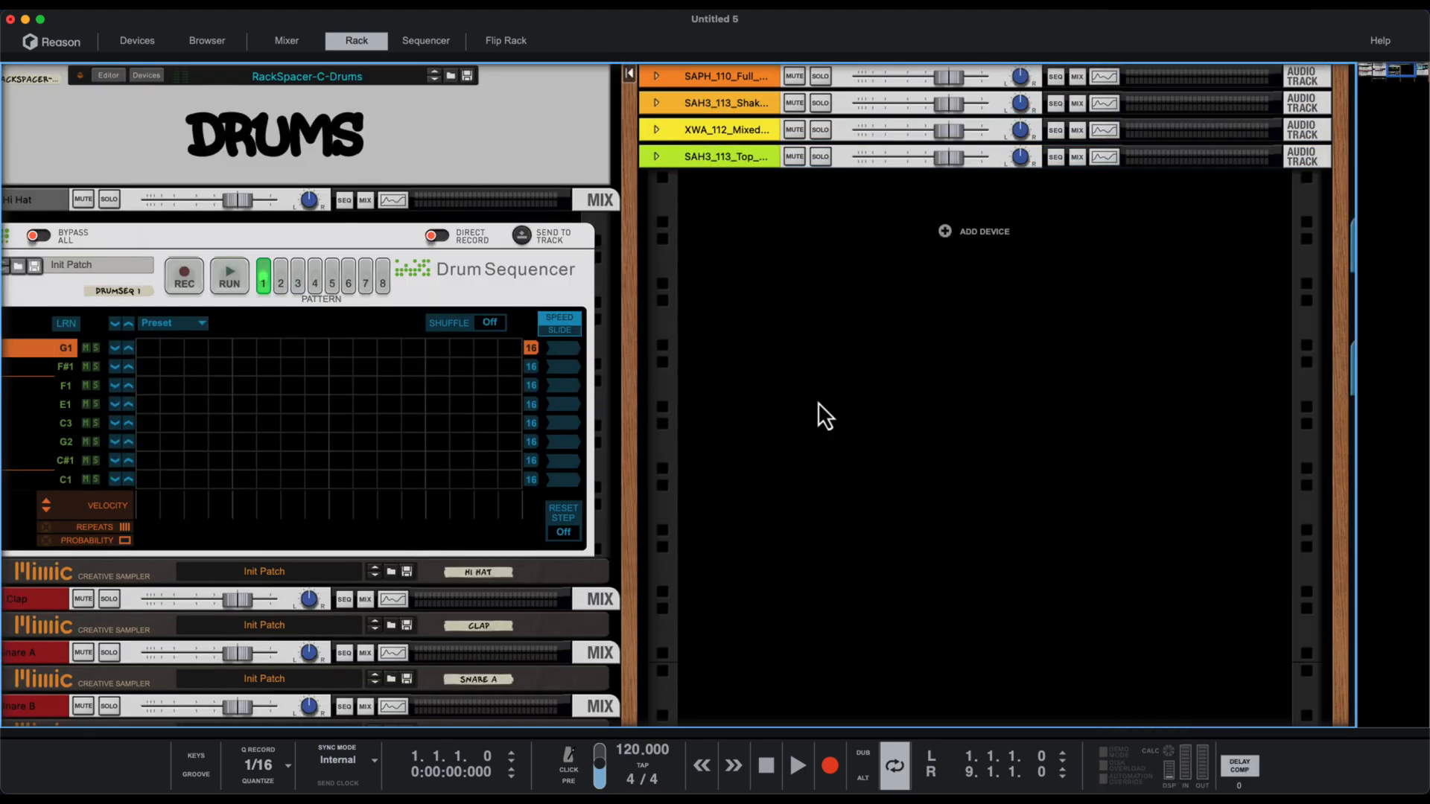
text(mu)
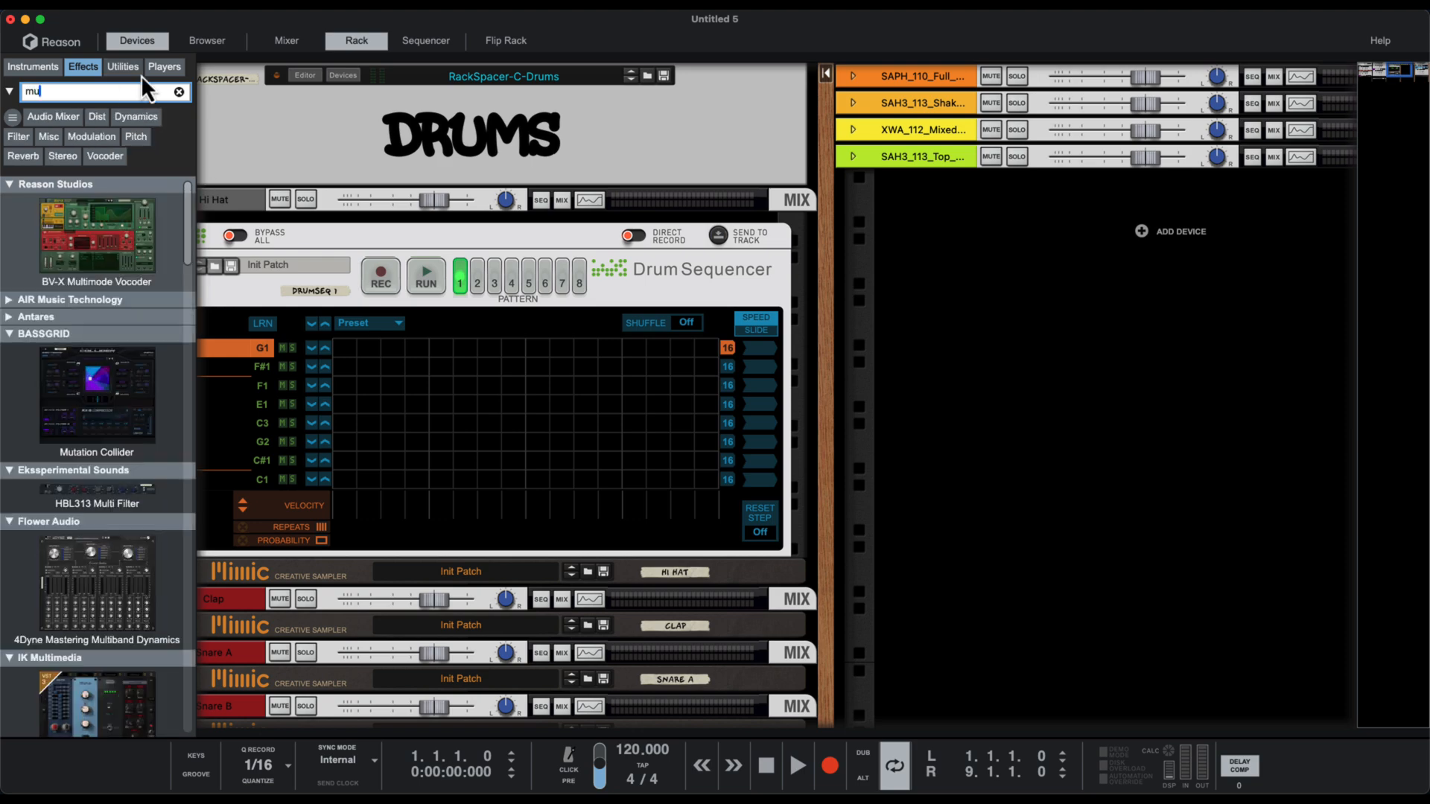
Try adding a Mutation Collider beneath the SAH3_113_Top_Drum_Loop_27 track in the rack
mouse_move(87, 391)
mouse_down()
mouse_move(1013, 455)
mouse_move(985, 463)
mouse_up()
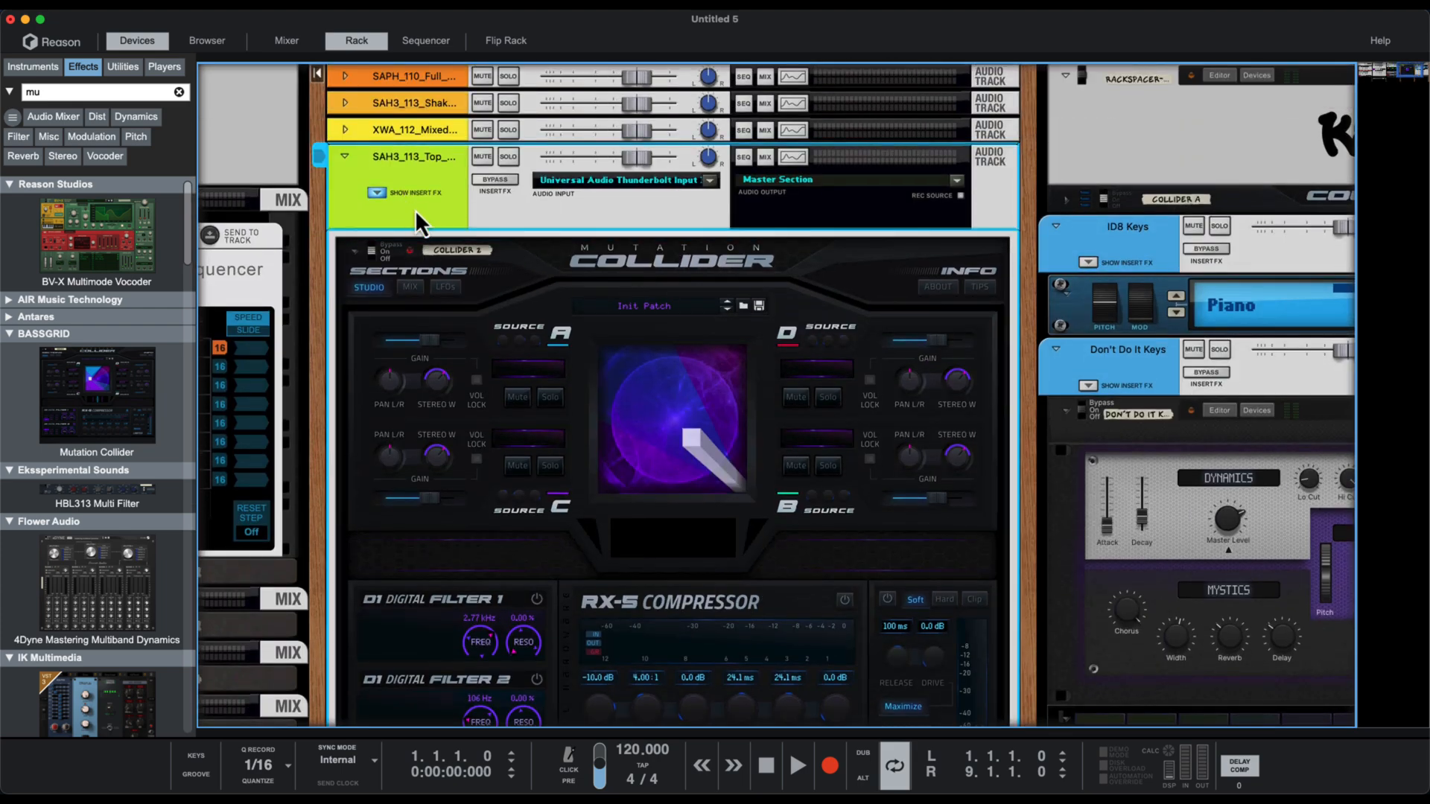
key(Tab)
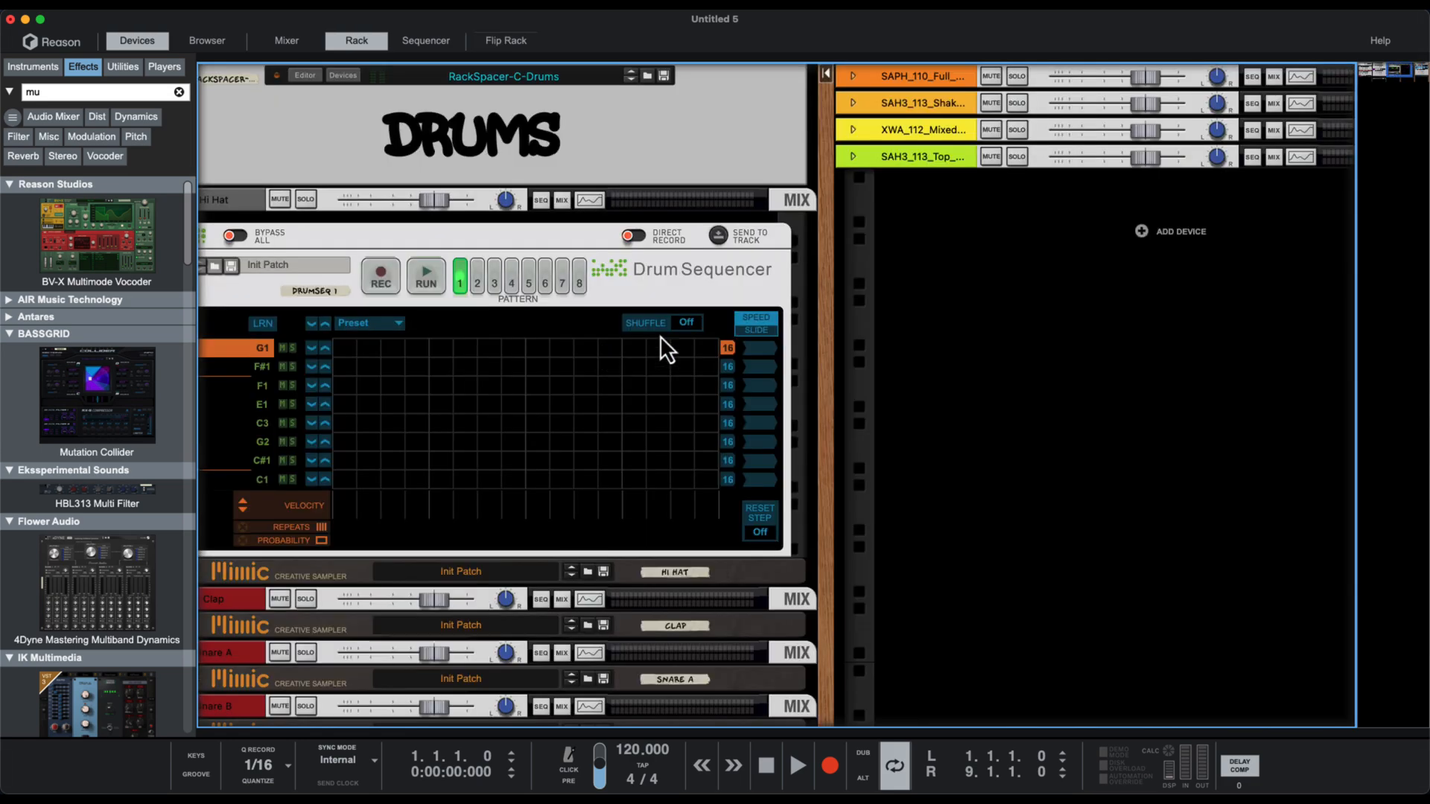
scroll(838, 336, right, 5)
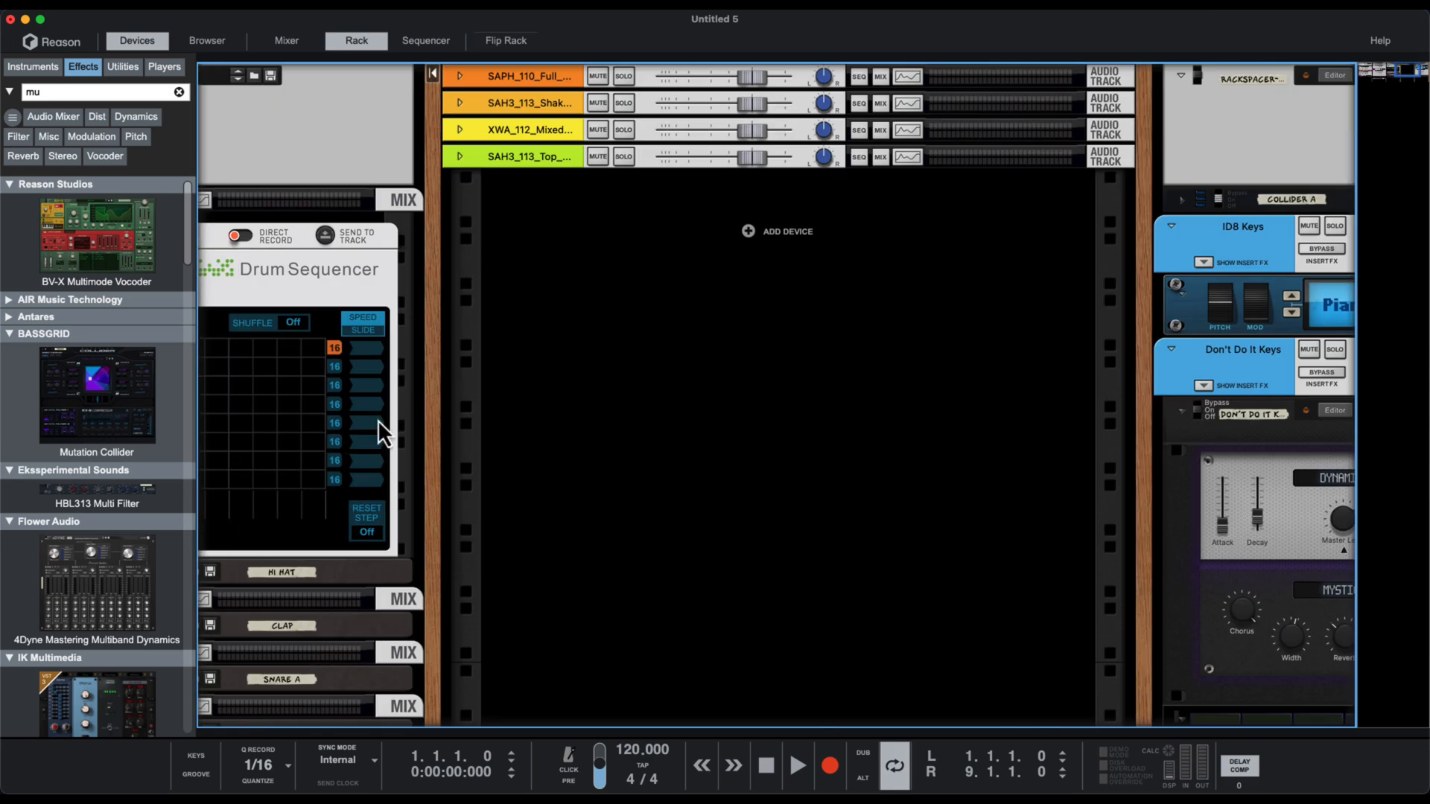
Add a Mutation Collider as a standalone device beneath the SAH3_113_Top_Drum_Loop_27 track and flip the rack to its back
mouse_move(88, 414)
mouse_down()
mouse_move(644, 325)
mouse_move(637, 338)
mouse_up()
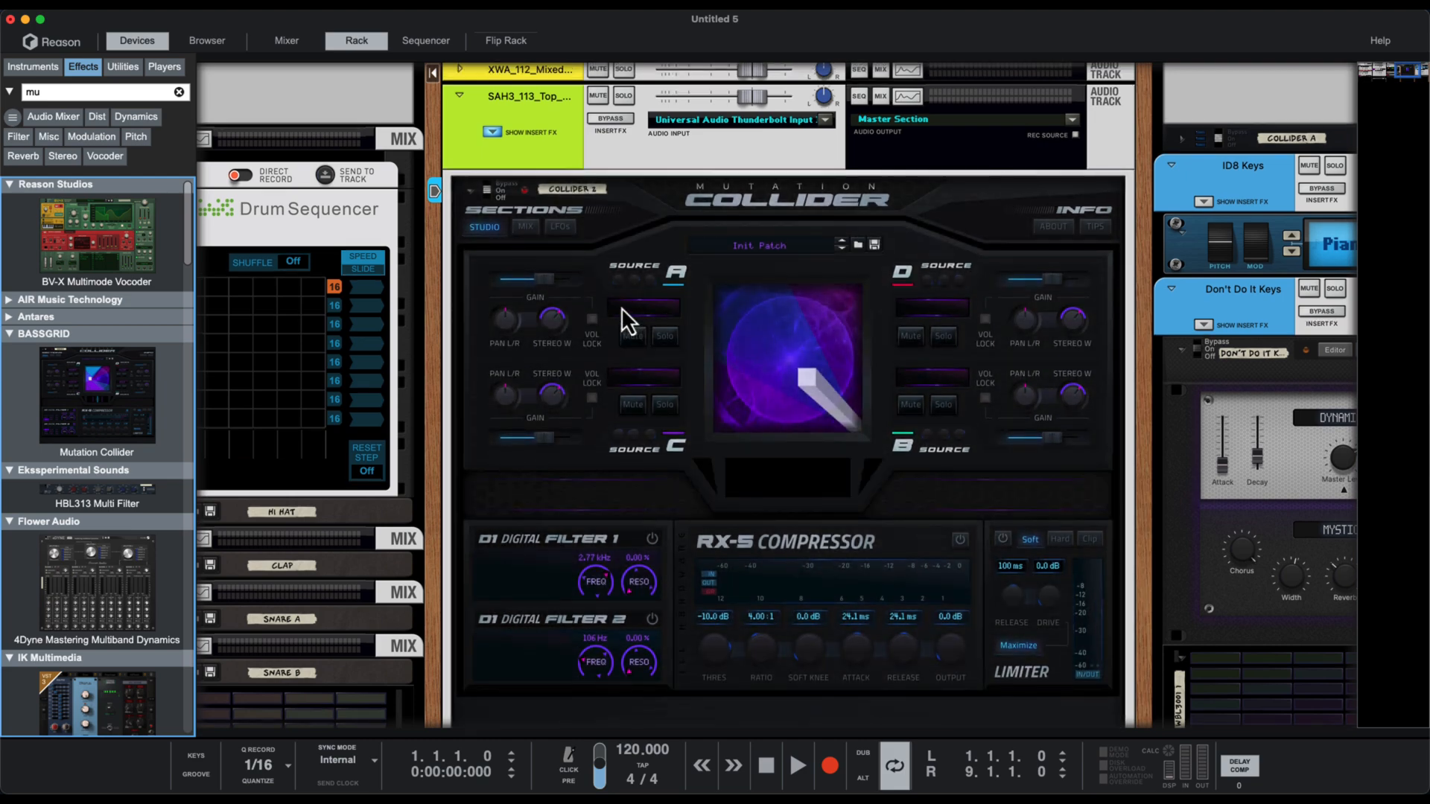
key(Tab)
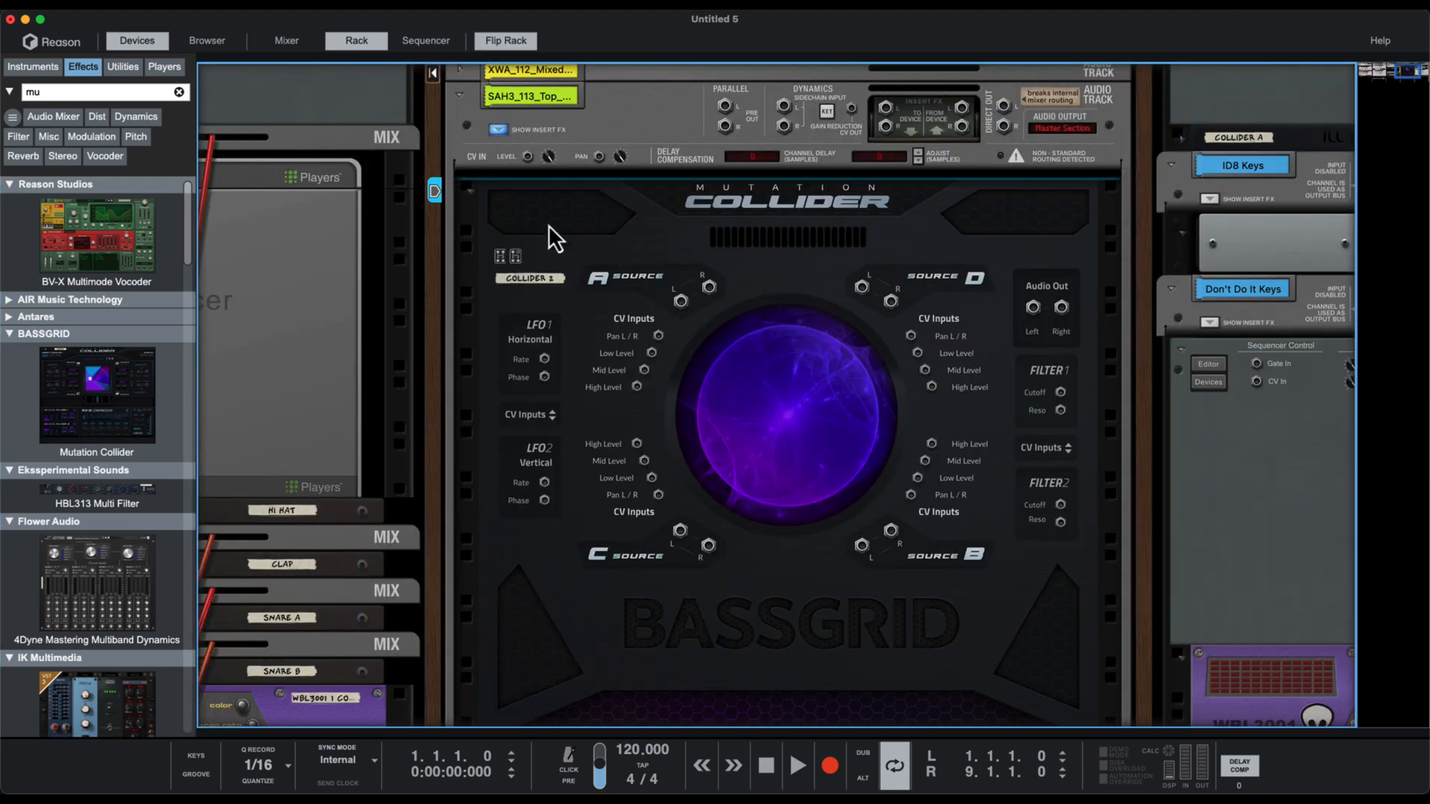
drag(549, 230, 564, 531)
scroll(597, 381, up, 5)
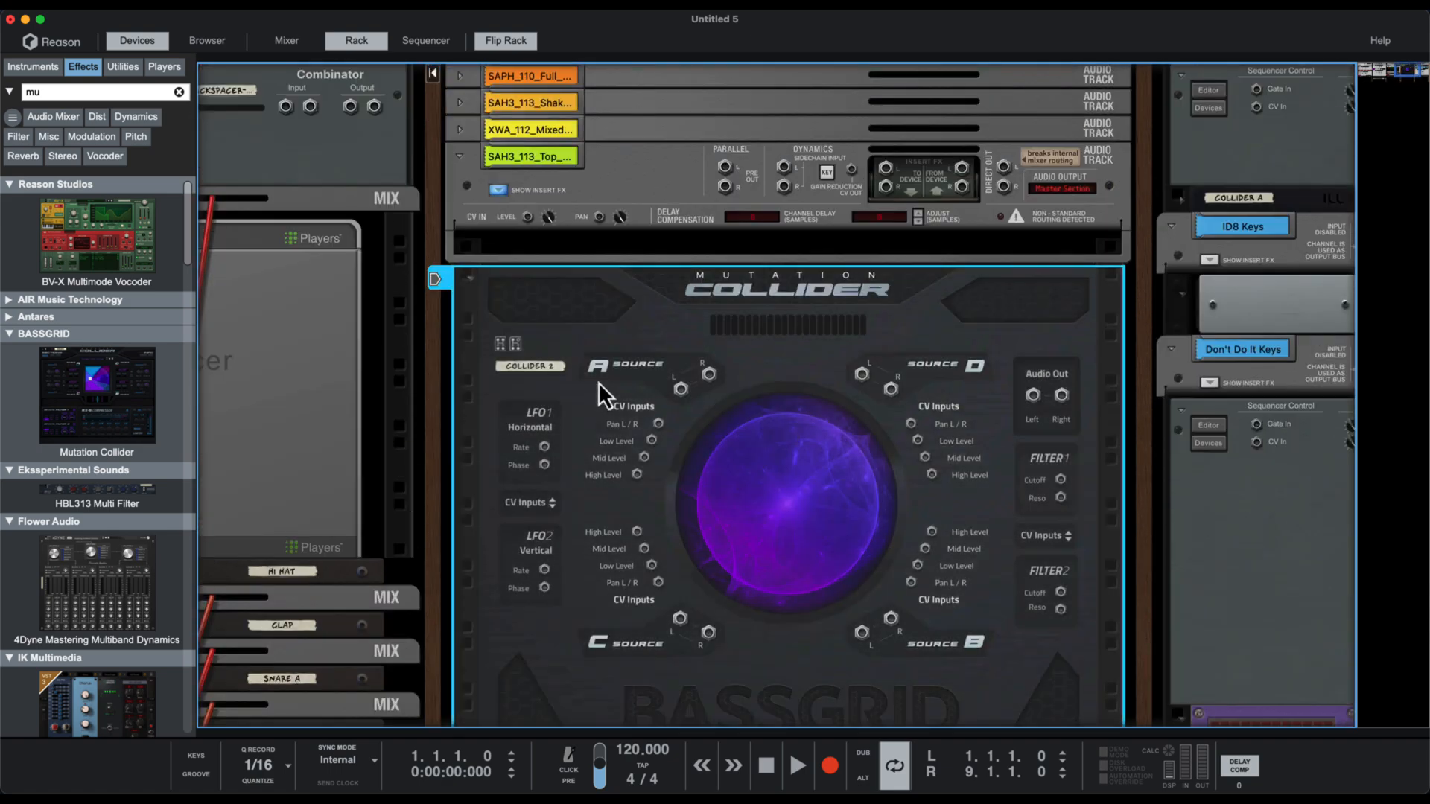
Add a mix channel above the new Collider and cable the Collider's stereo audio output to the channel's input
right_click(591, 306)
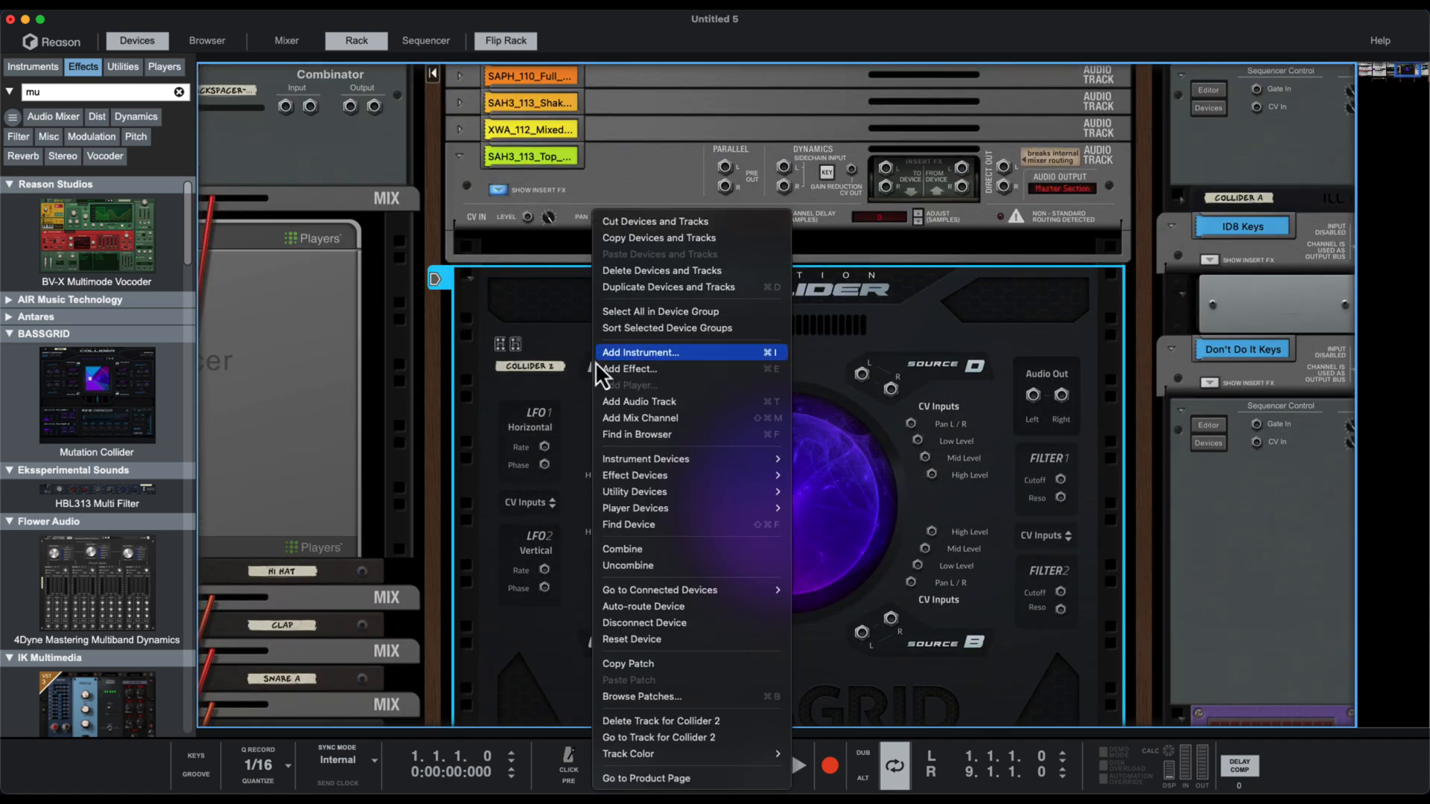
click(620, 416)
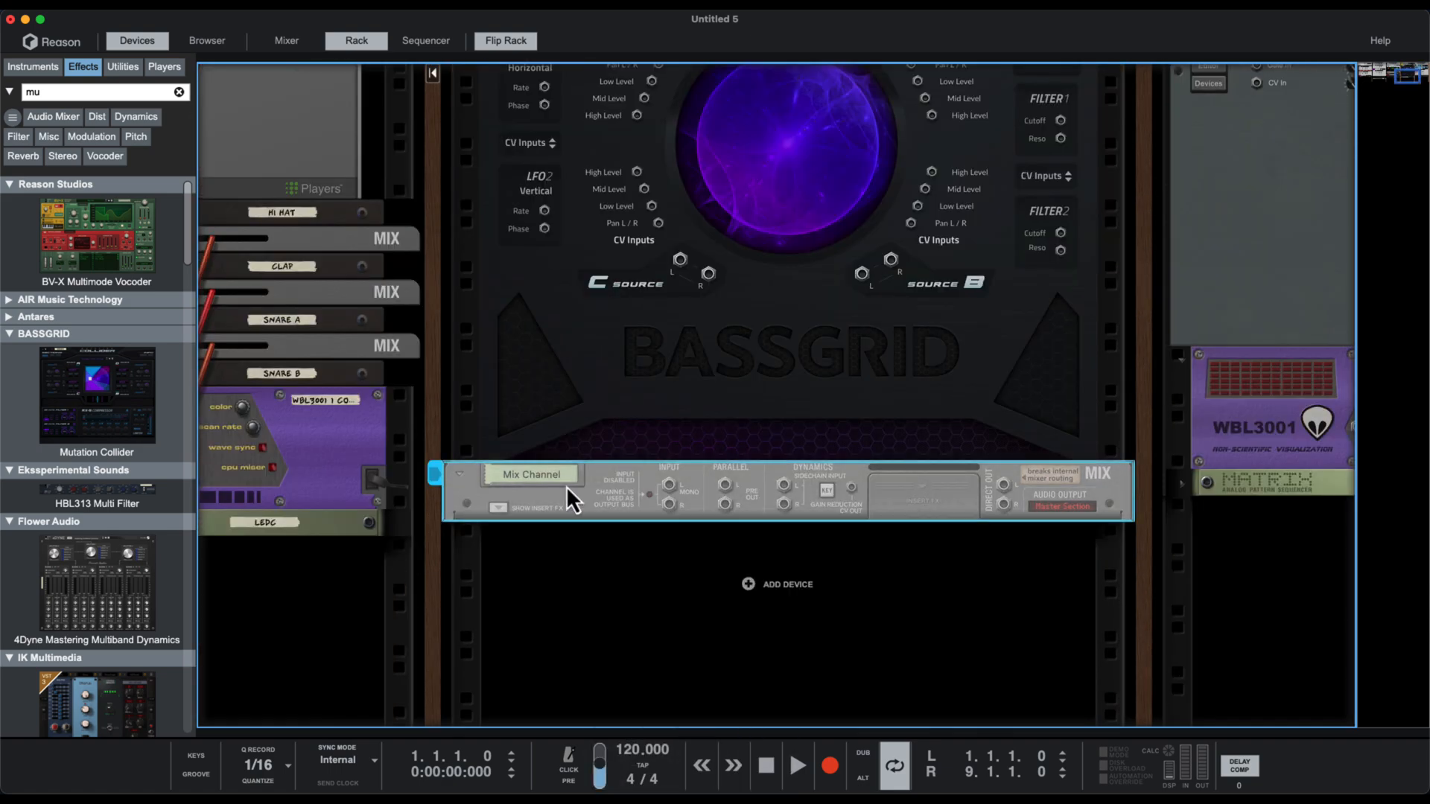
drag(566, 486, 581, 385)
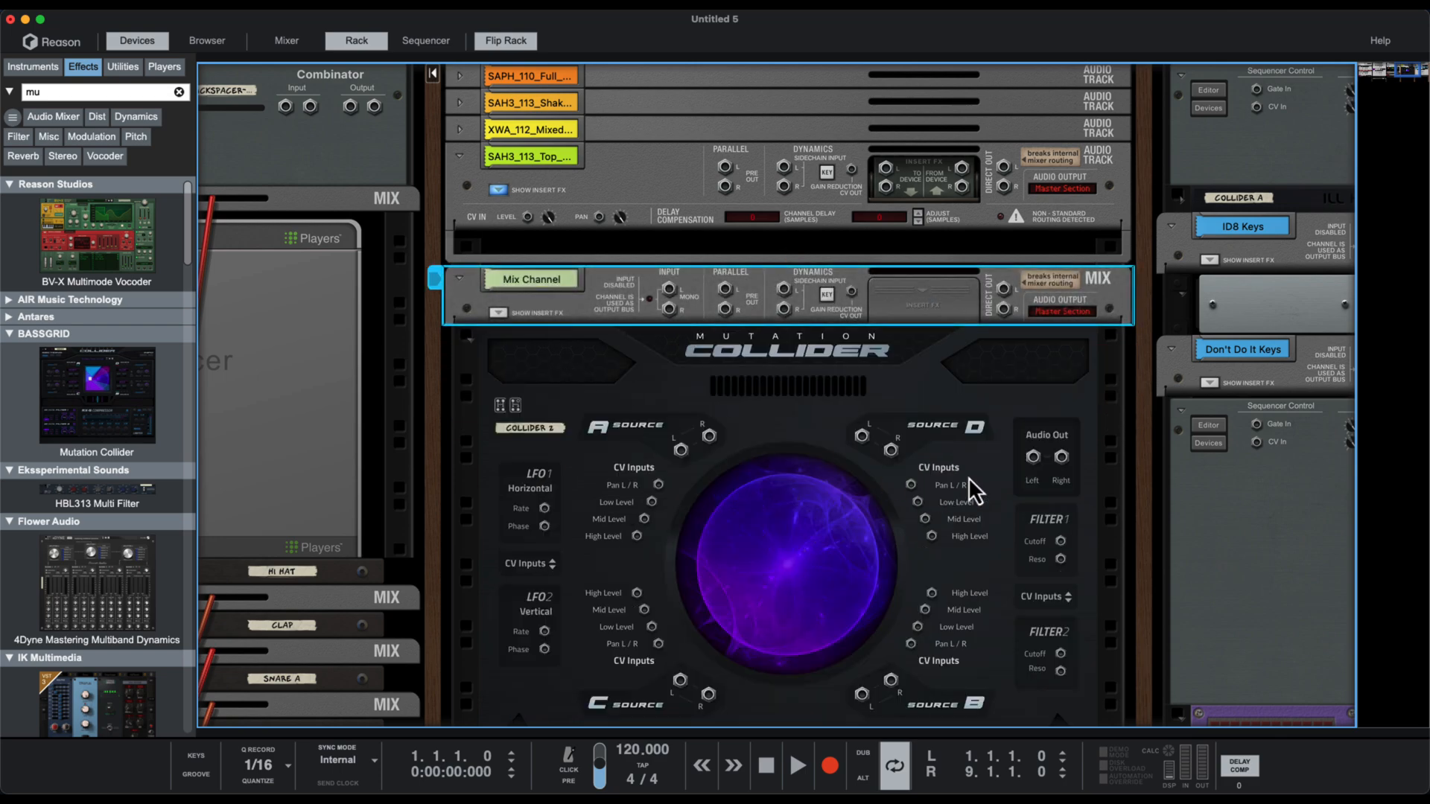
drag(1033, 457, 669, 289)
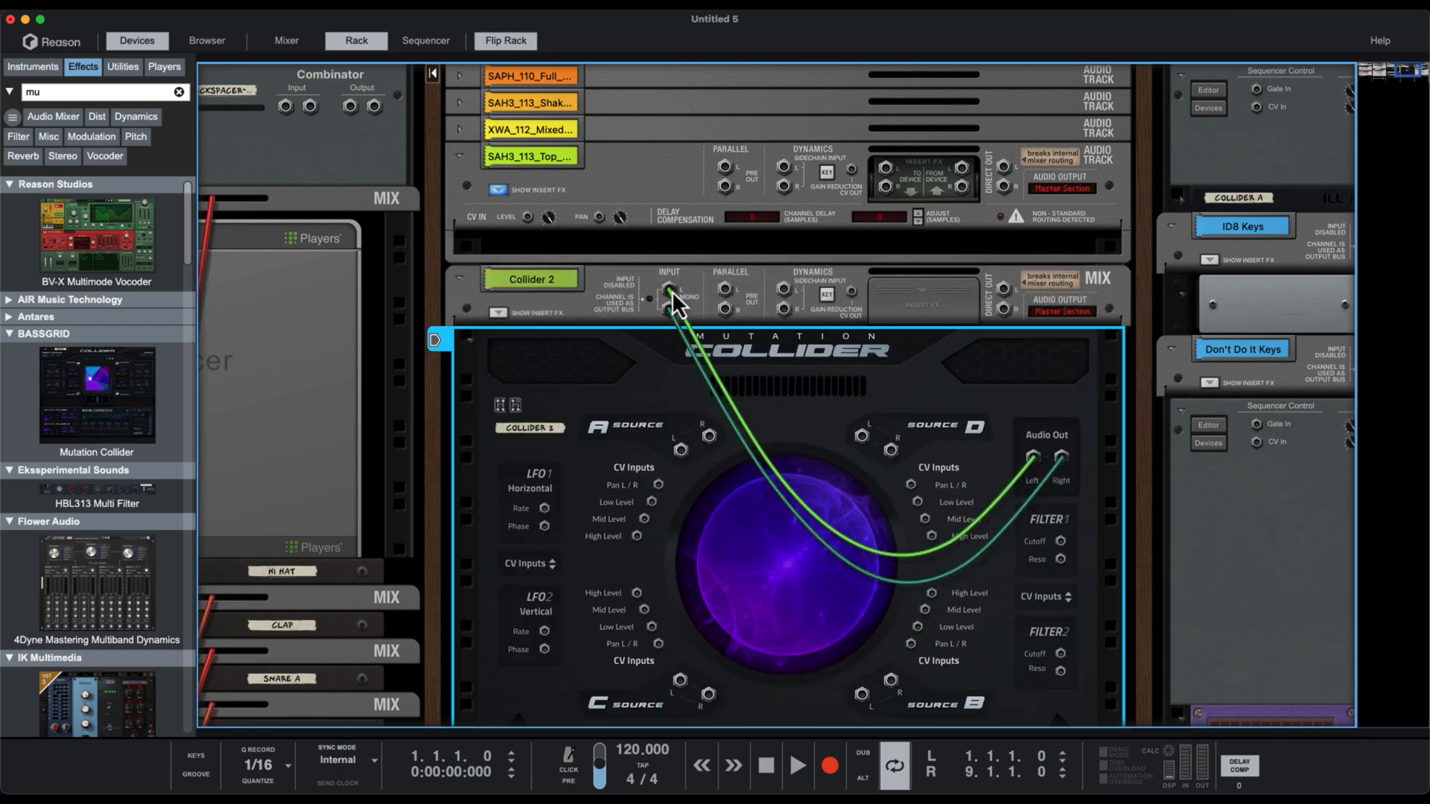
Show the new Collider's track in the sequencer and create a one-bar clip on it at bar 1
scroll(621, 357, down, 3)
right_click(578, 308)
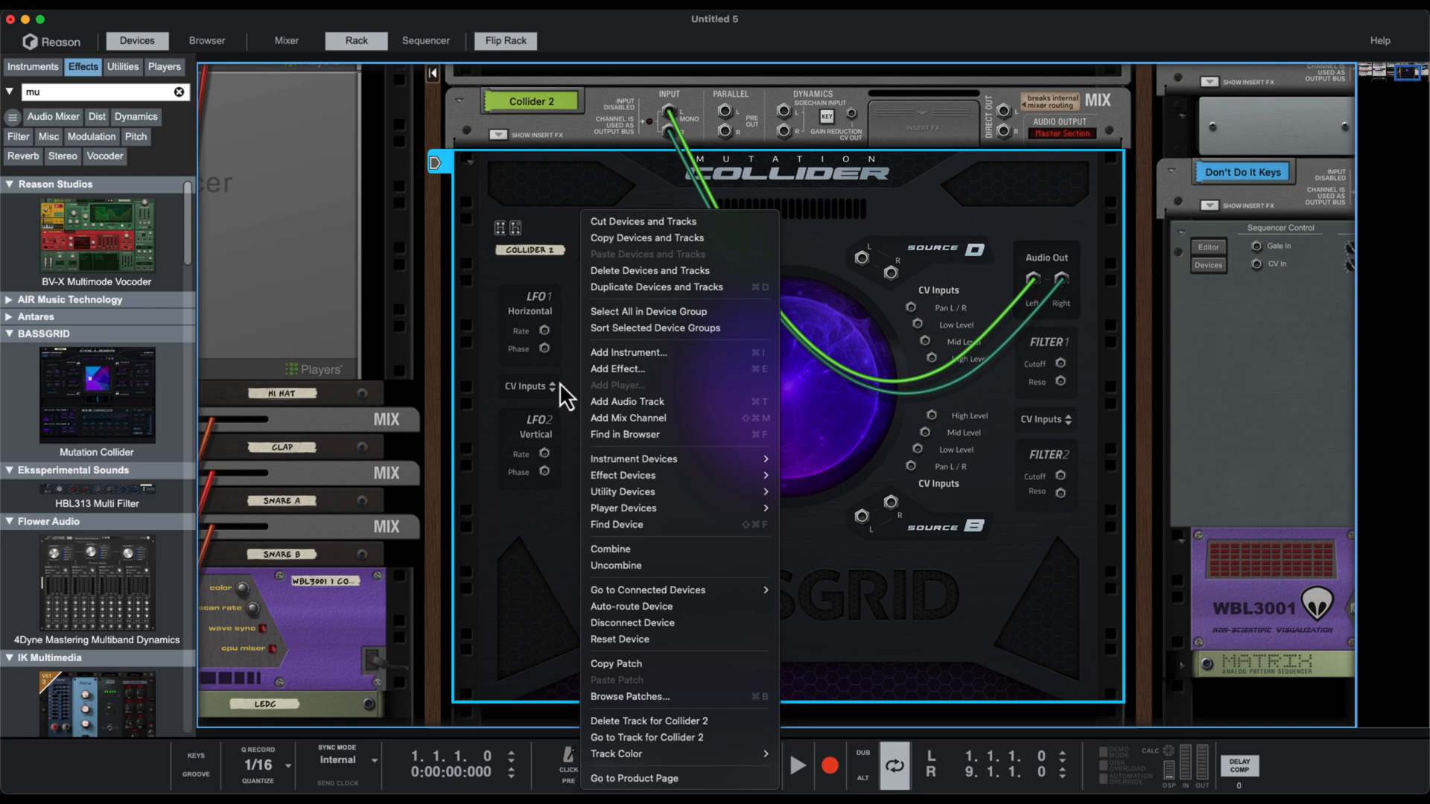
click(657, 739)
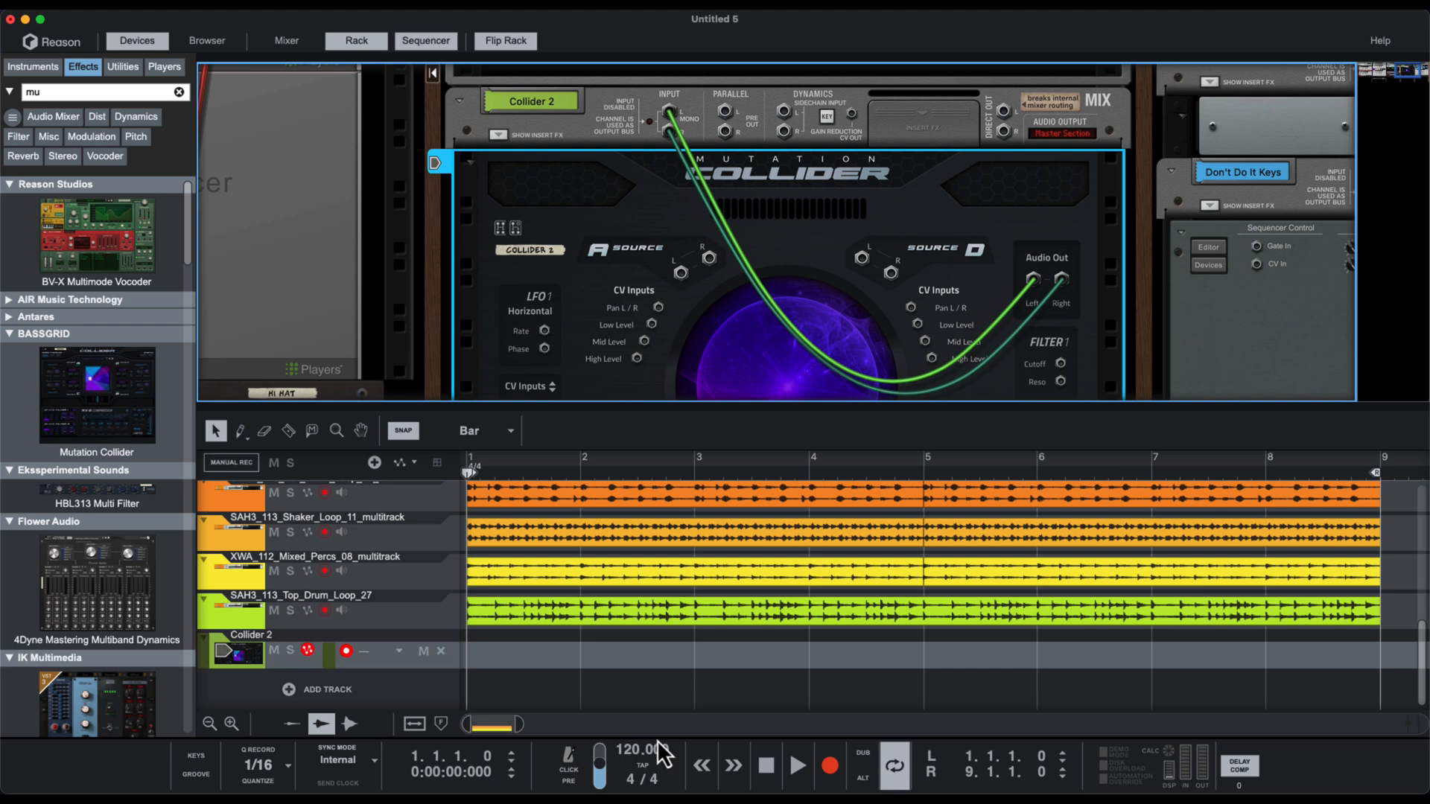
double_click(476, 659)
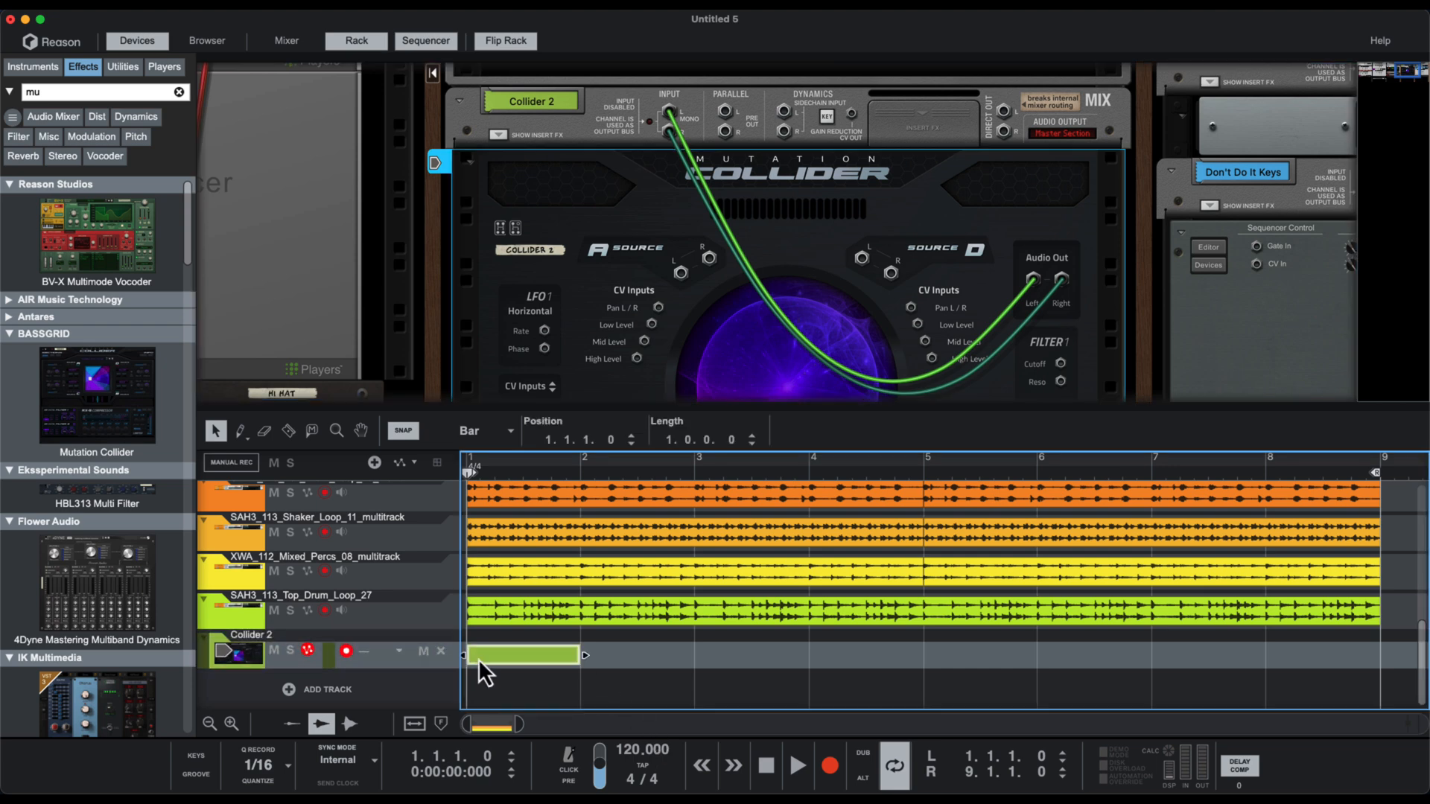
Draw a C3 note about 0.2.3.120 long from the start of the Collider clip and extend the clip to 8 bars
double_click(570, 655)
super+click(532, 609)
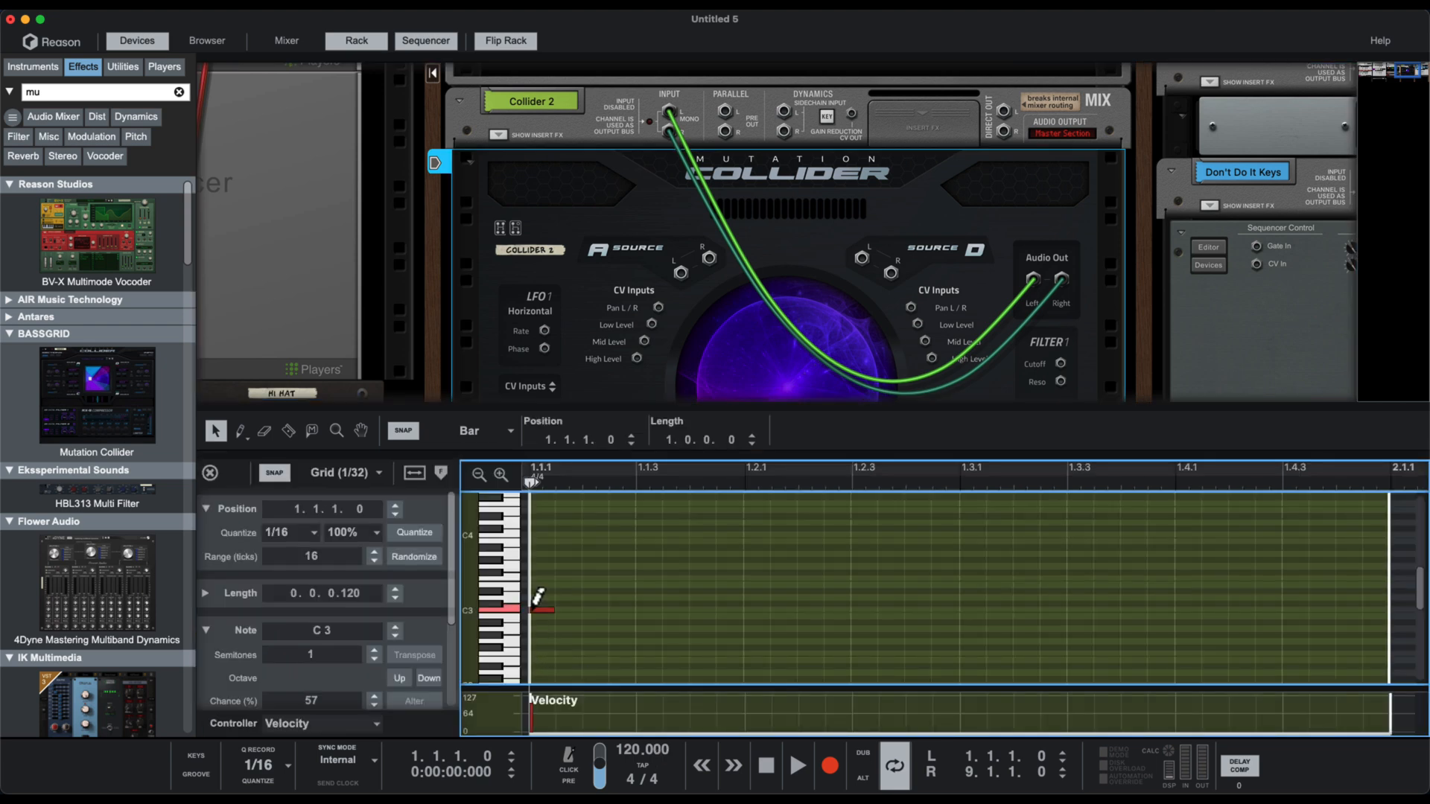
drag(557, 612, 1147, 622)
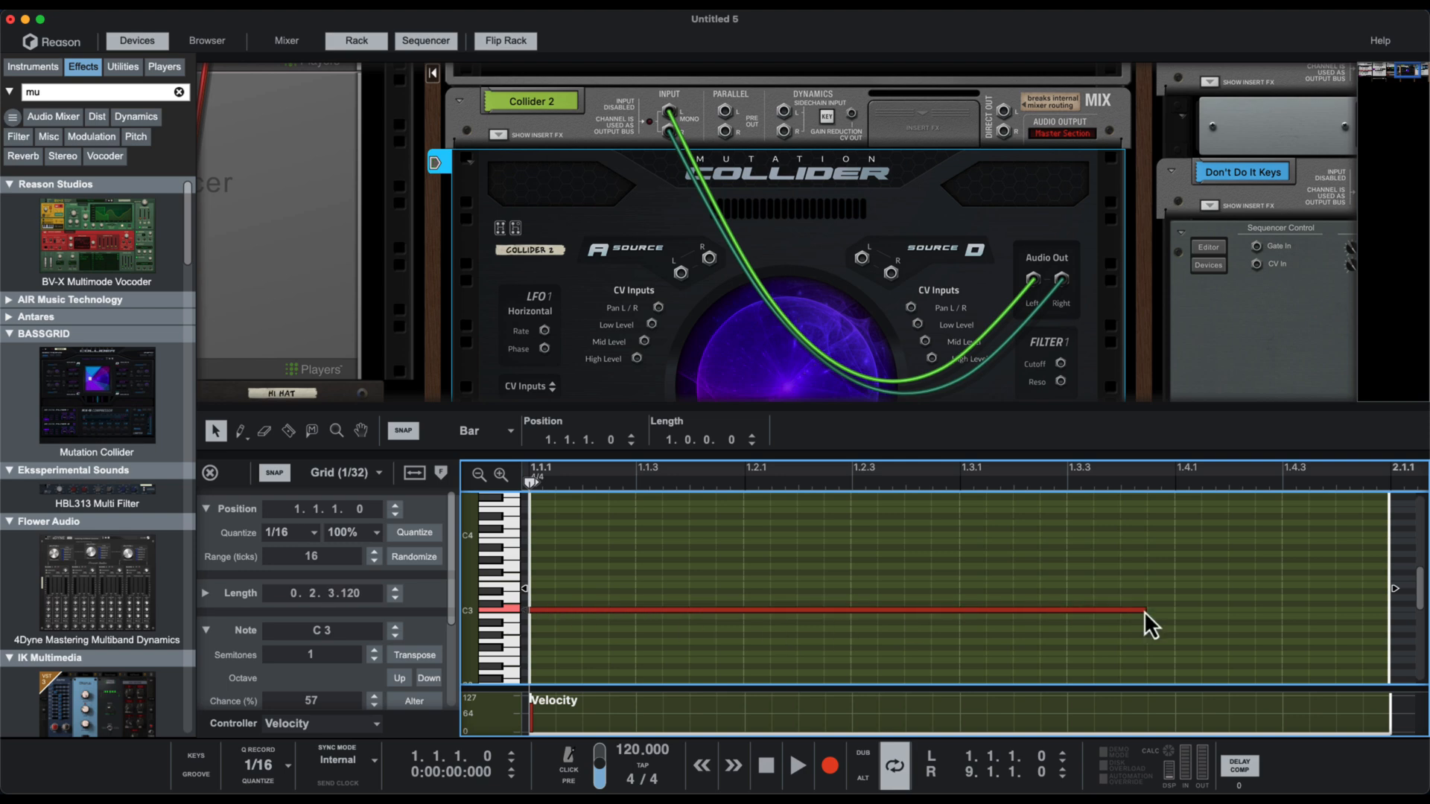
click(210, 472)
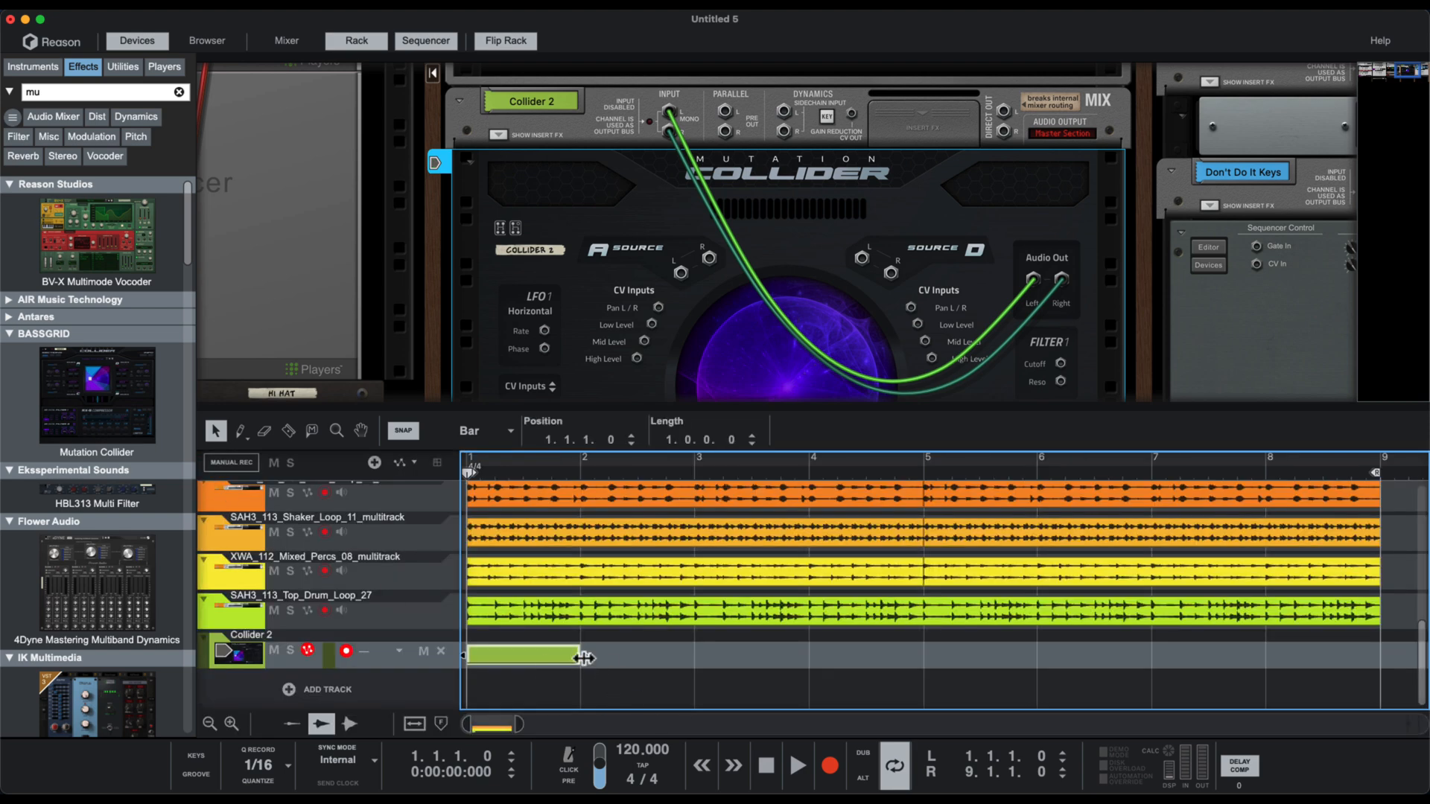
drag(584, 660, 1341, 659)
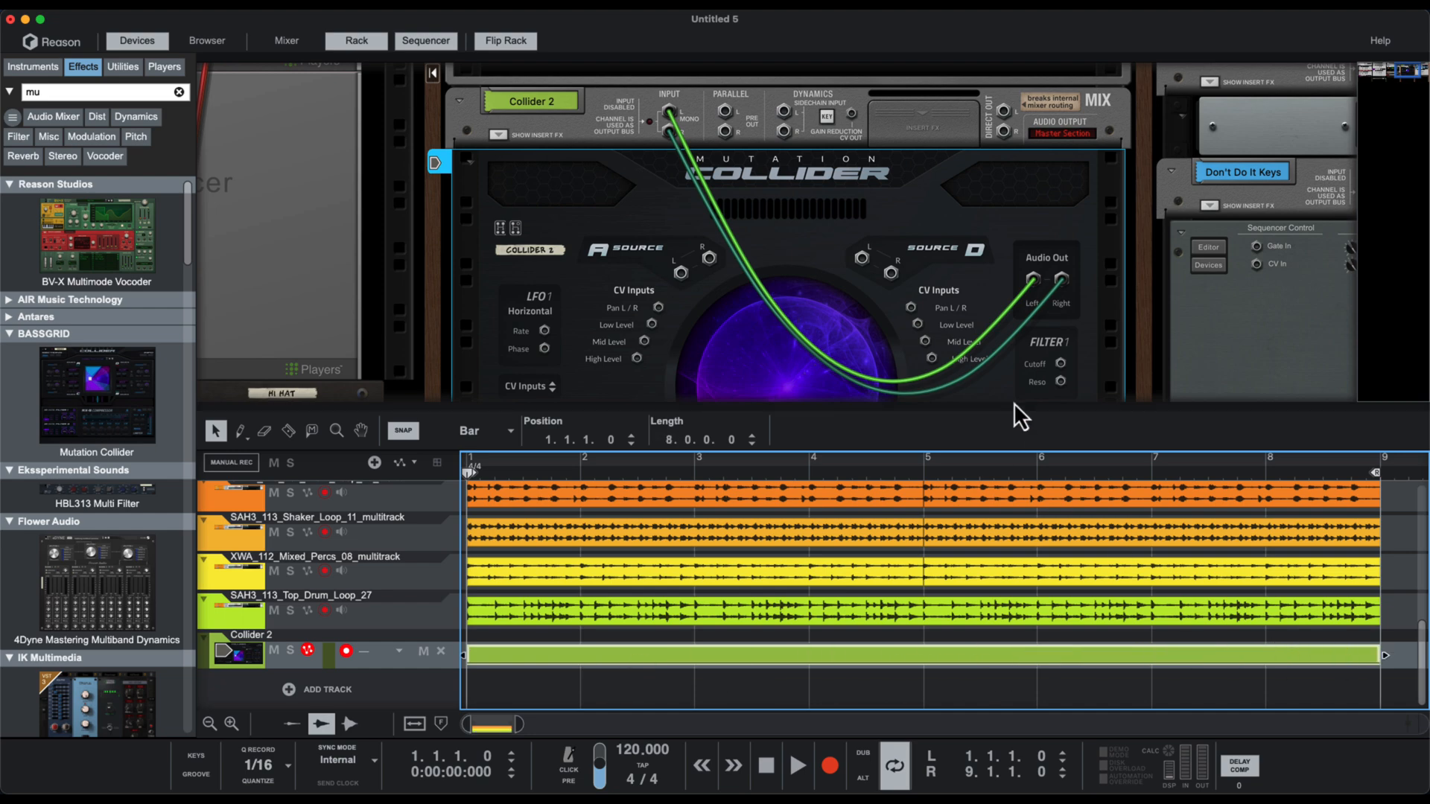
drag(1014, 409, 982, 785)
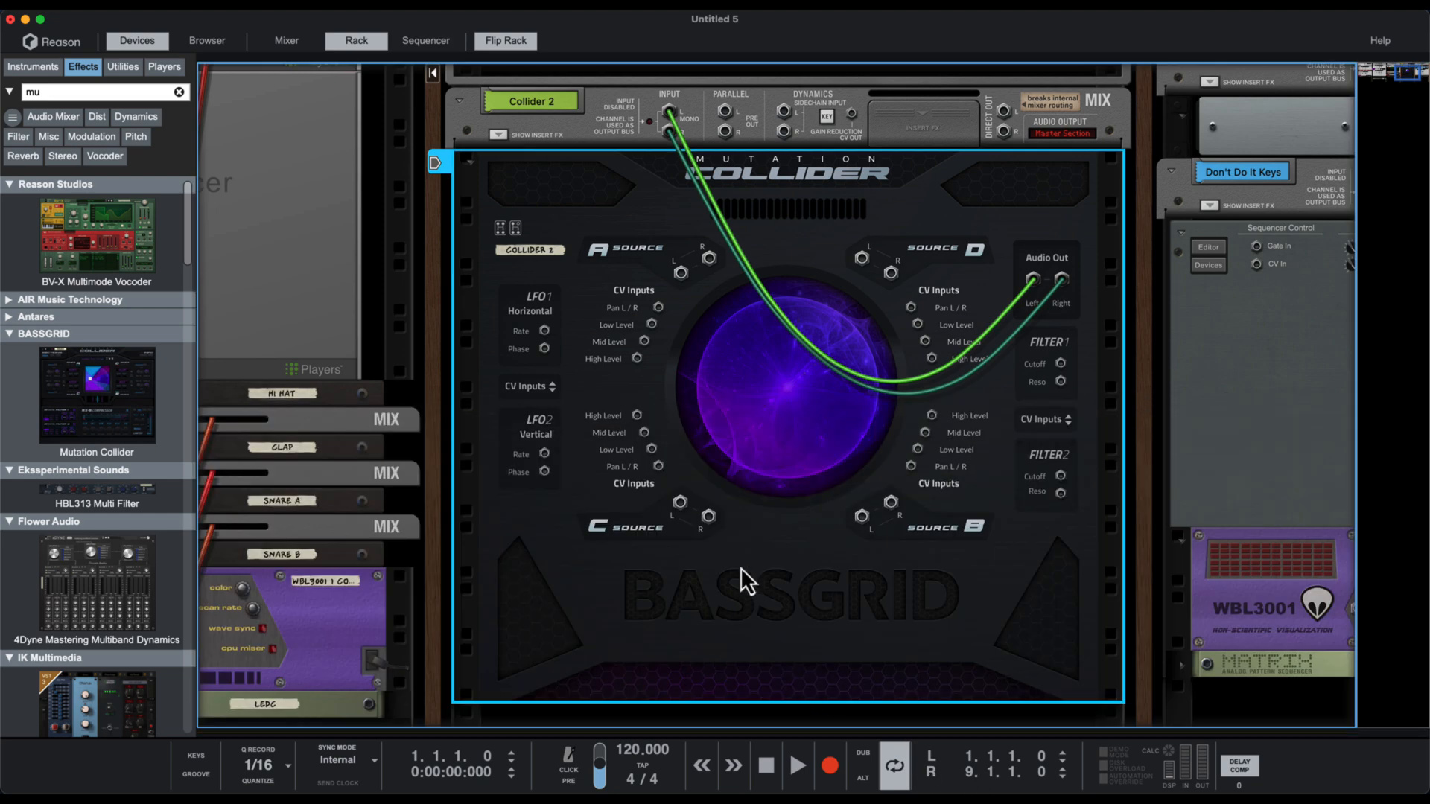
Cable the SAPH_110_Full loop track's direct output to Source A's right input and the SAH3_113 shaker track's direct outputs to Source D
scroll(653, 484, up, 1)
scroll(655, 495, up, 3)
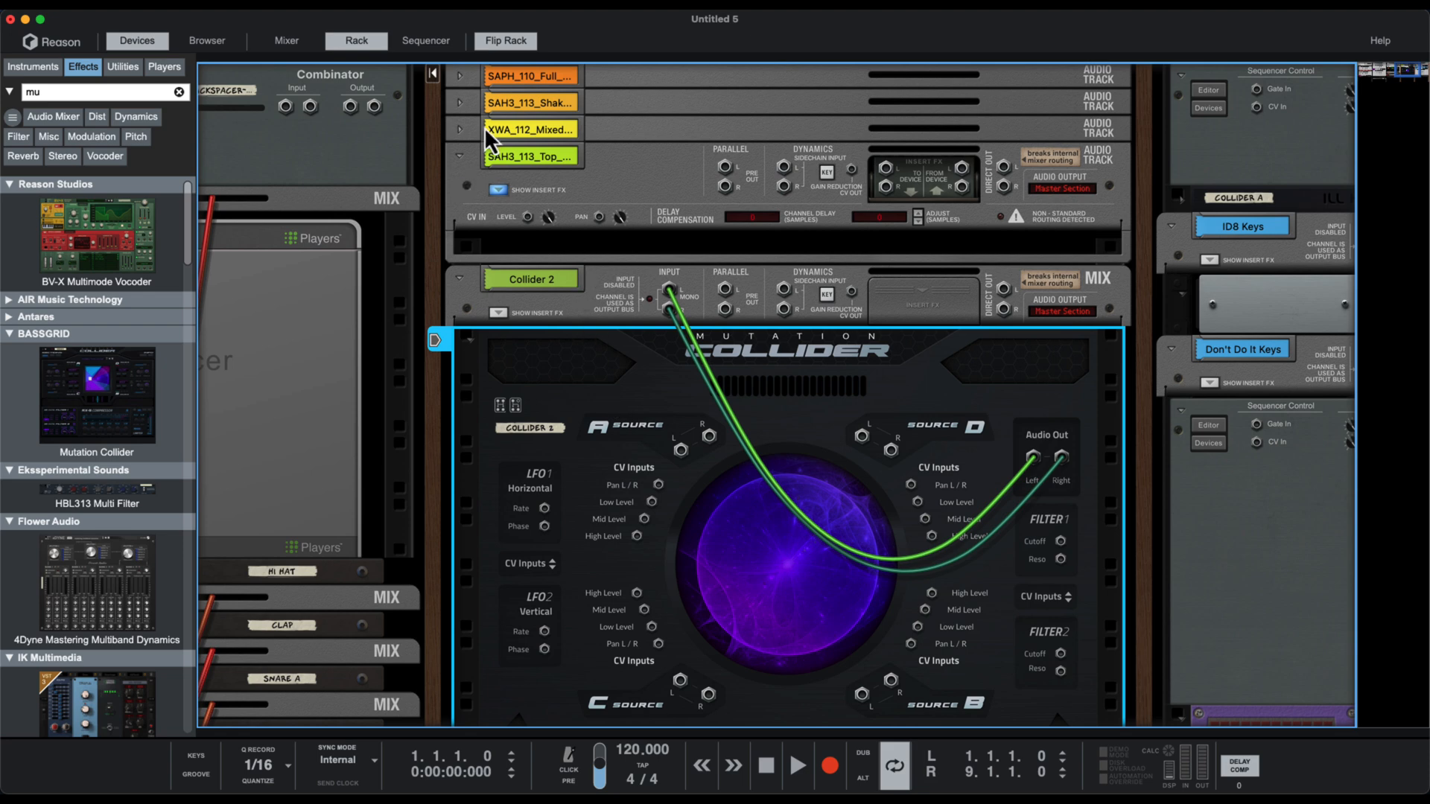
click(460, 76)
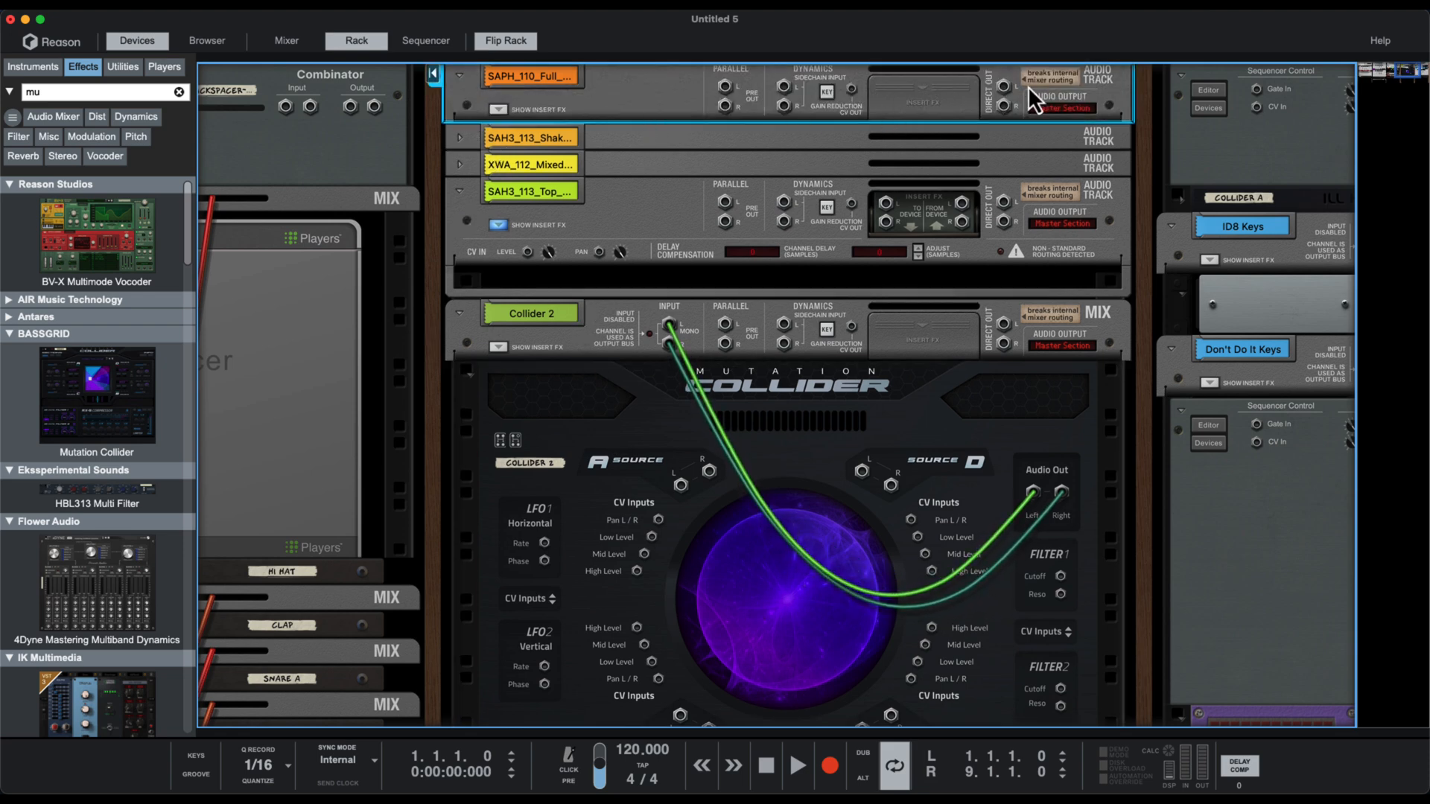
drag(1006, 93, 709, 472)
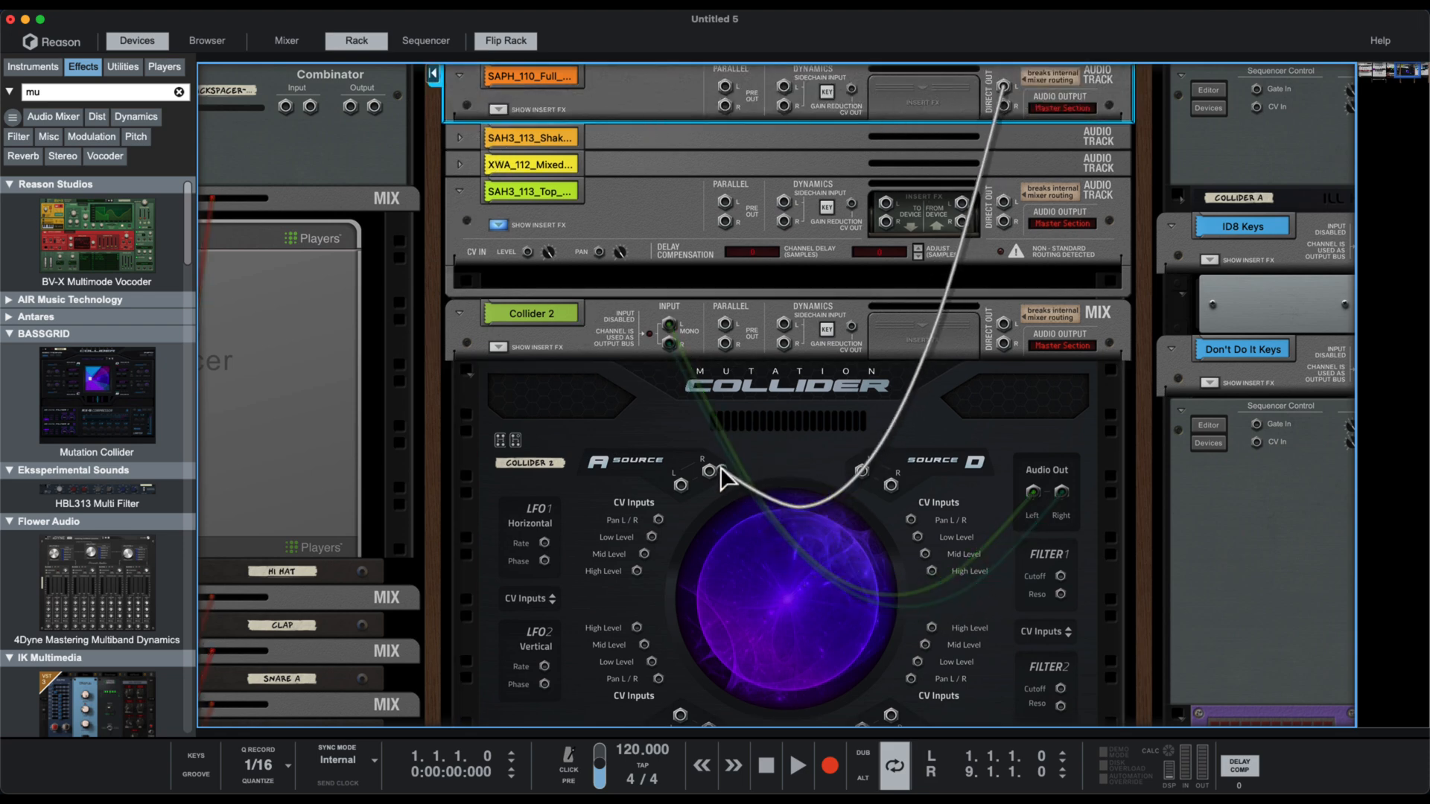
click(461, 137)
drag(1008, 149, 862, 505)
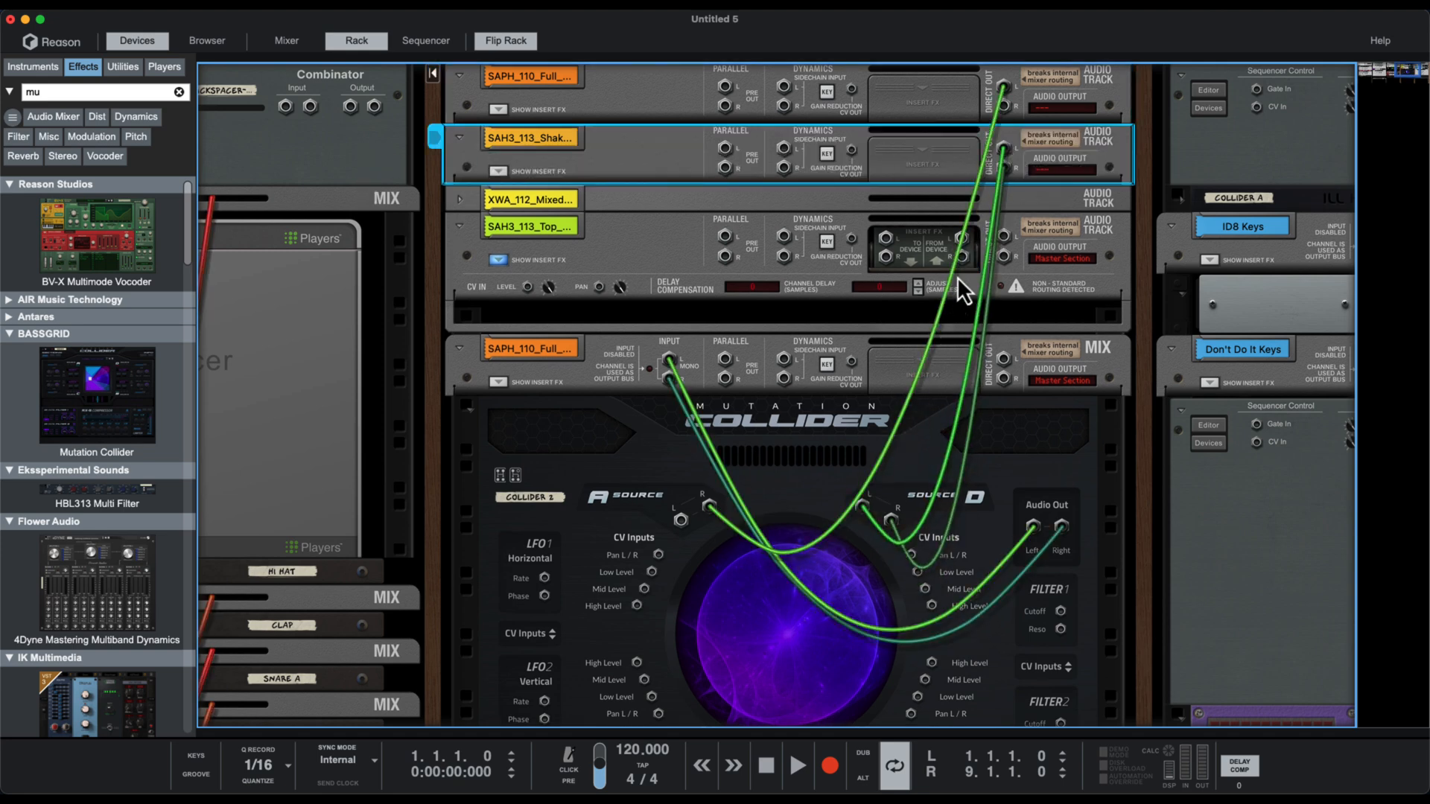
Cable the direct outputs of the XWA_112_Mixed_Percs track to Source C and the SAH3_113_Top_Drum_Loop_27 track to Source B
click(461, 201)
drag(1004, 210, 680, 695)
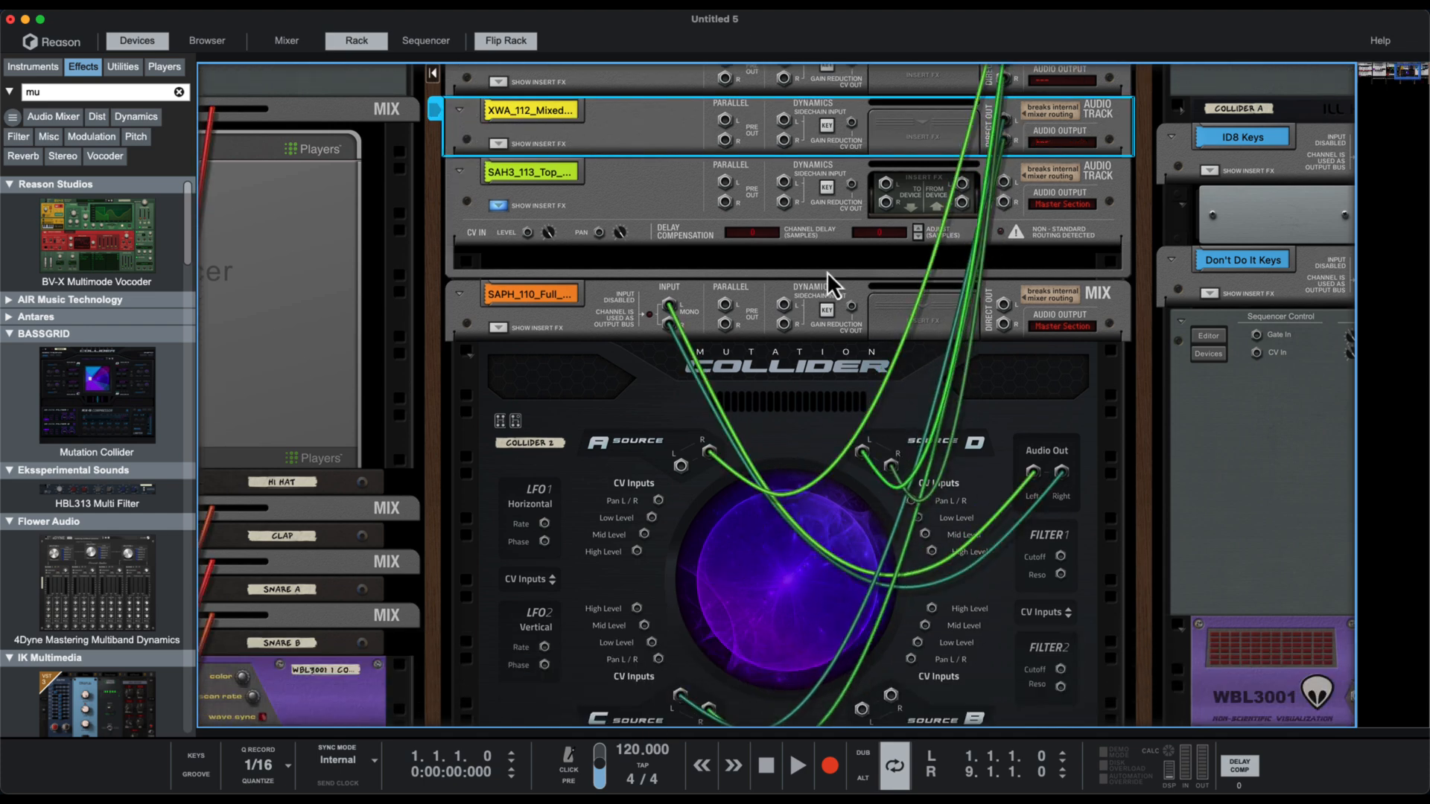
drag(1002, 180, 856, 647)
Return to the rack's front side and play the loops to audition the four sources through the Collider
key(Tab)
scroll(686, 316, up, 3)
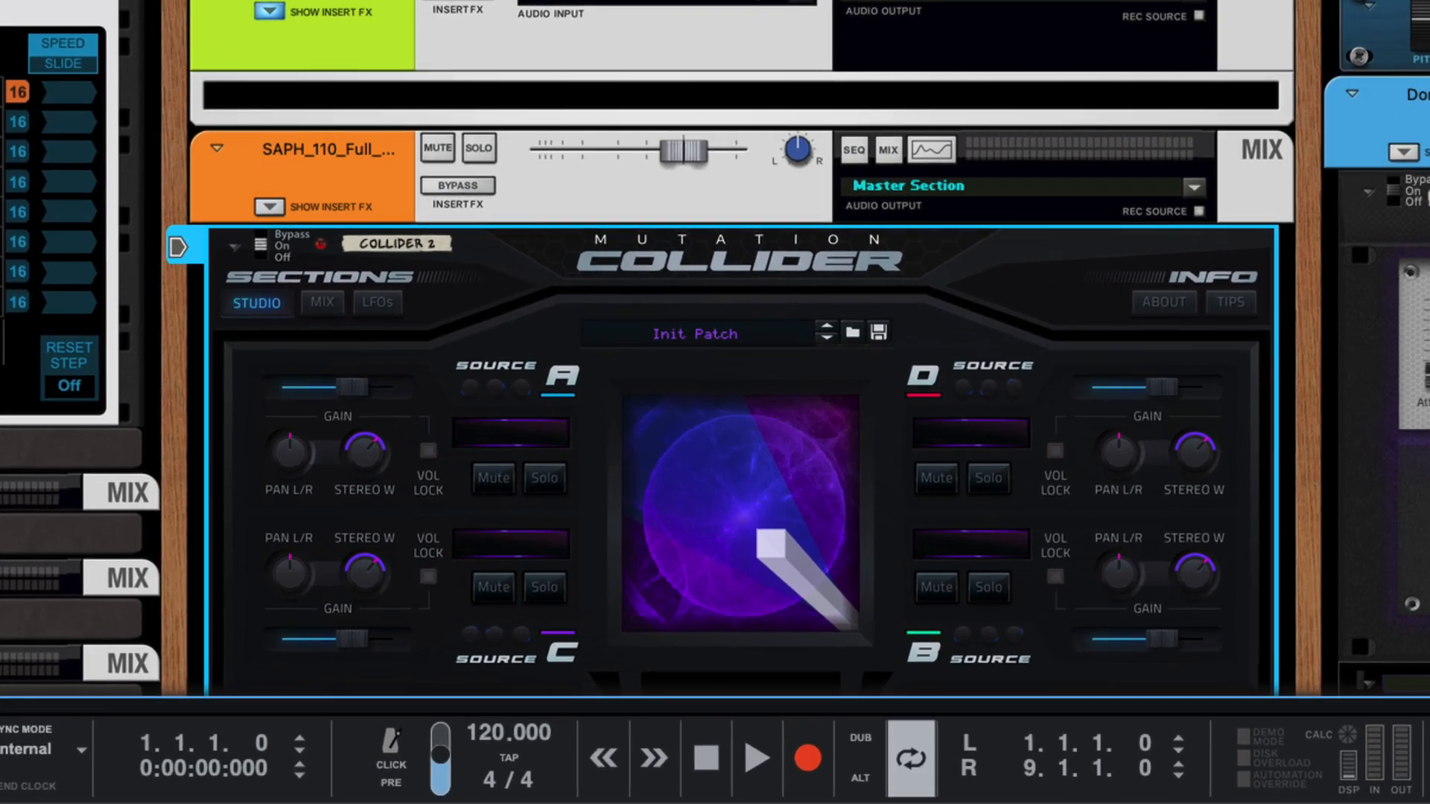
key(space)
scroll(512, 315, down, 5)
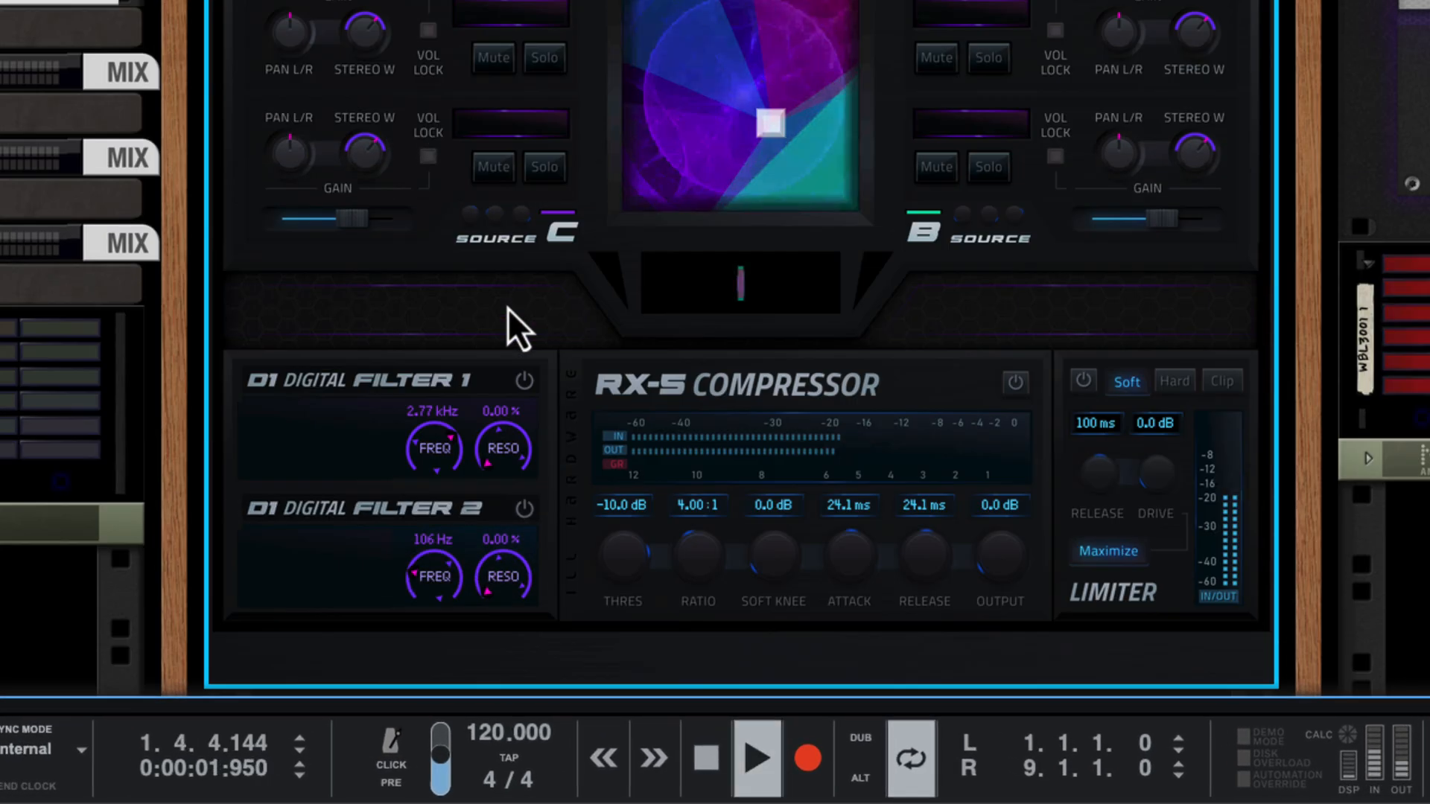
scroll(506, 309, down, 2)
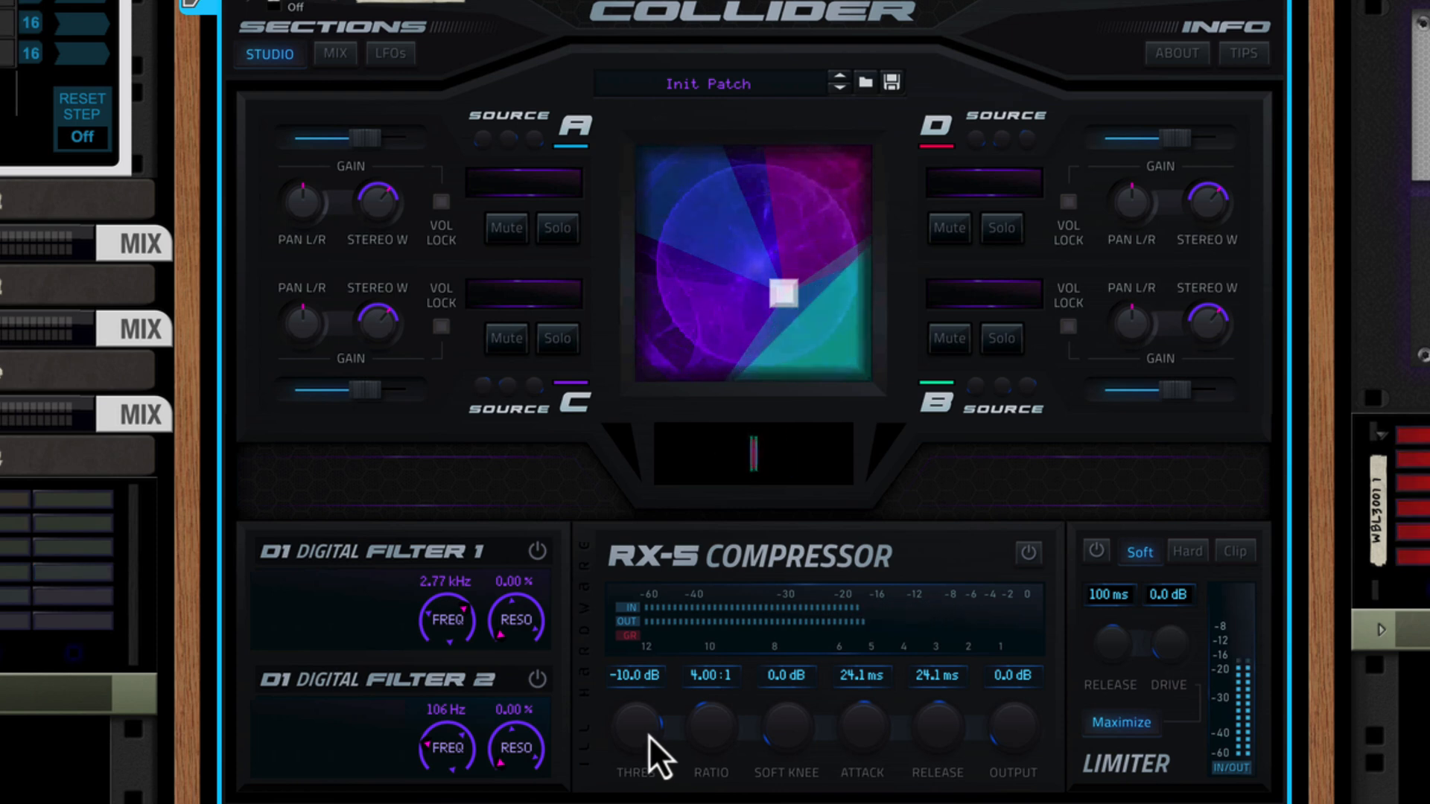
Turn on the RX-5 Compressor with a threshold of -18.4 dB, an attack of 12.0 ms and a release of 0.0 ms
mouse_move(648, 752)
mouse_down()
mouse_move(645, 778)
mouse_move(646, 719)
mouse_move(650, 758)
mouse_up()
click(1037, 560)
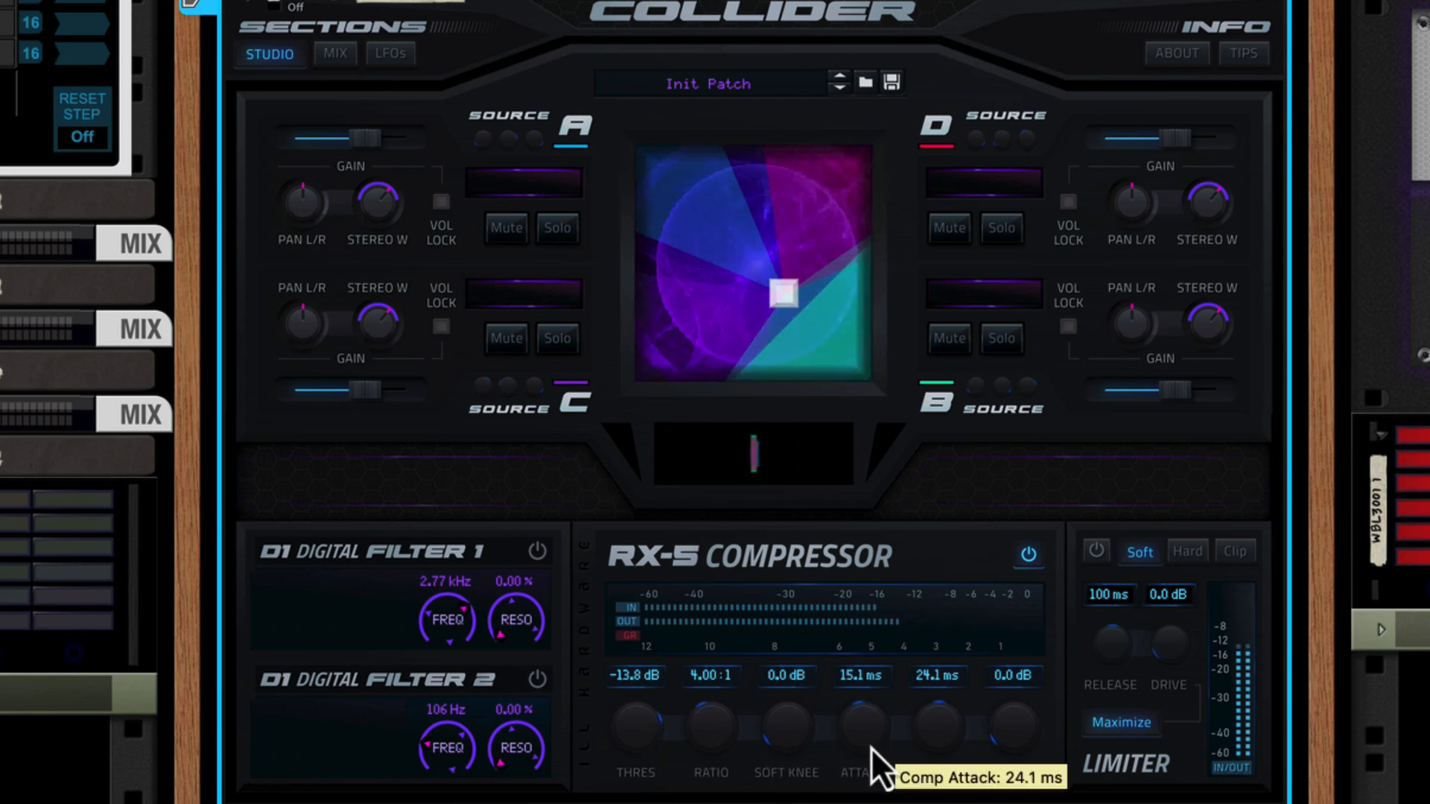
drag(869, 748, 928, 803)
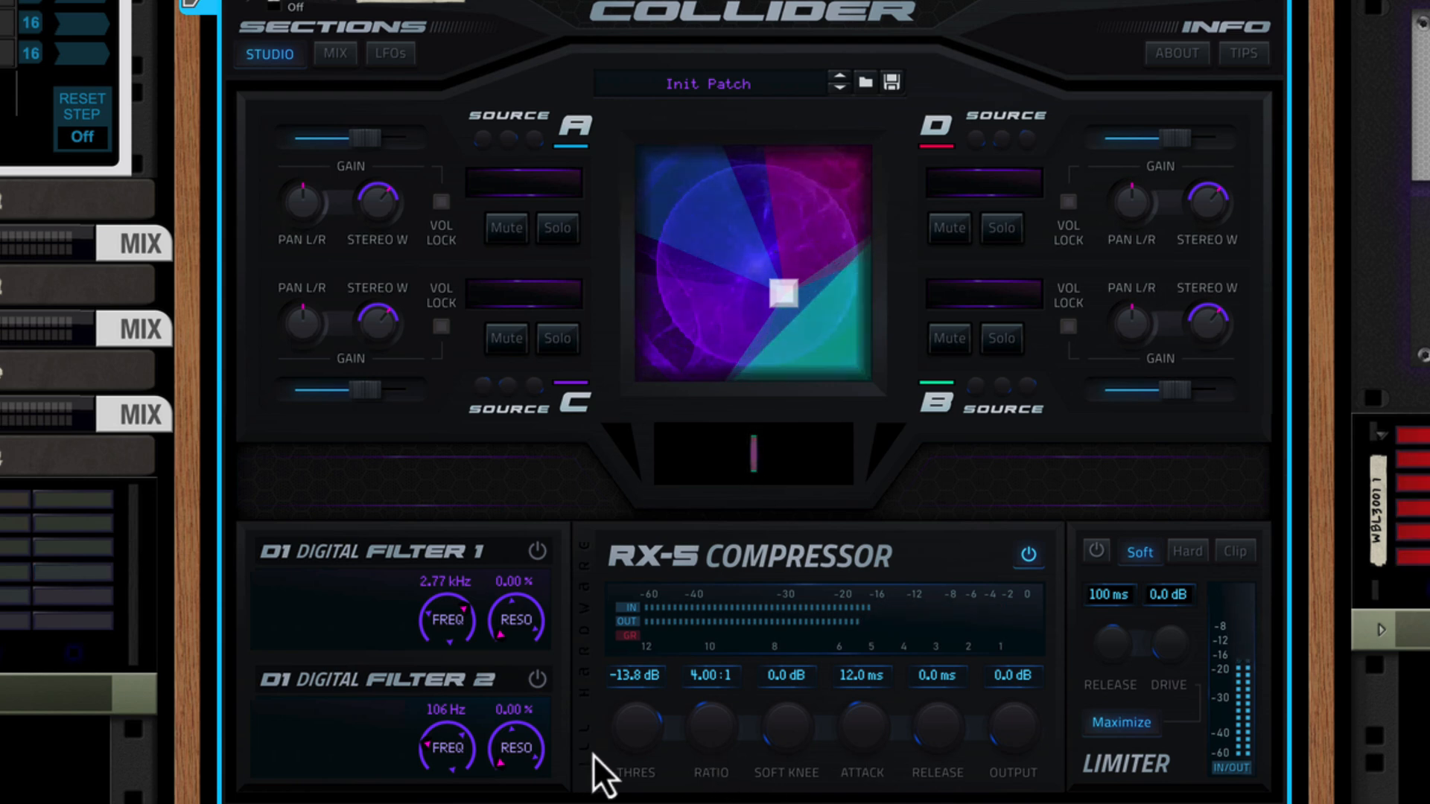
drag(622, 733, 619, 745)
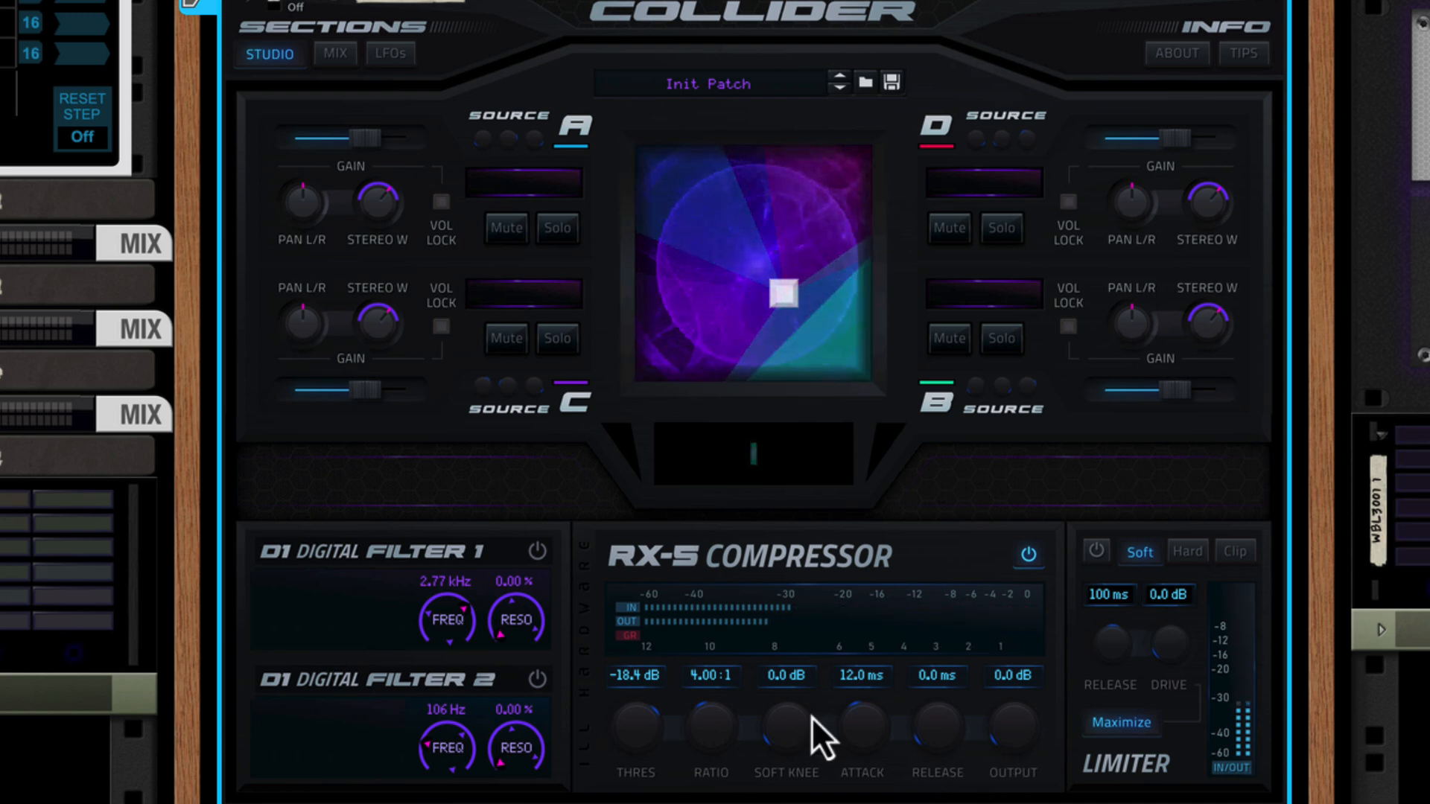
Turn on LFO 1 and LFO 2 in the Collider and set LFO 1's rate to 39.9
click(395, 58)
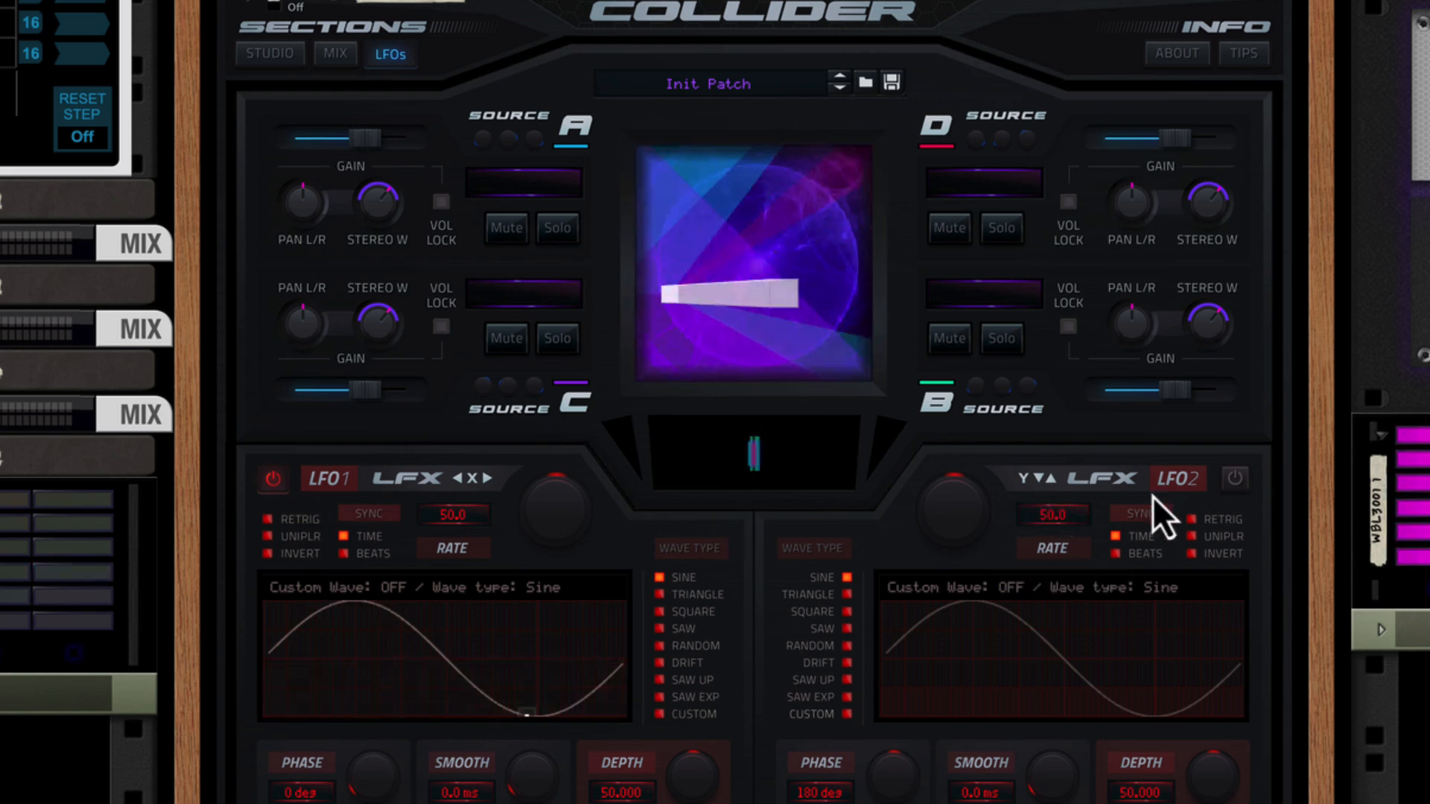
click(1234, 484)
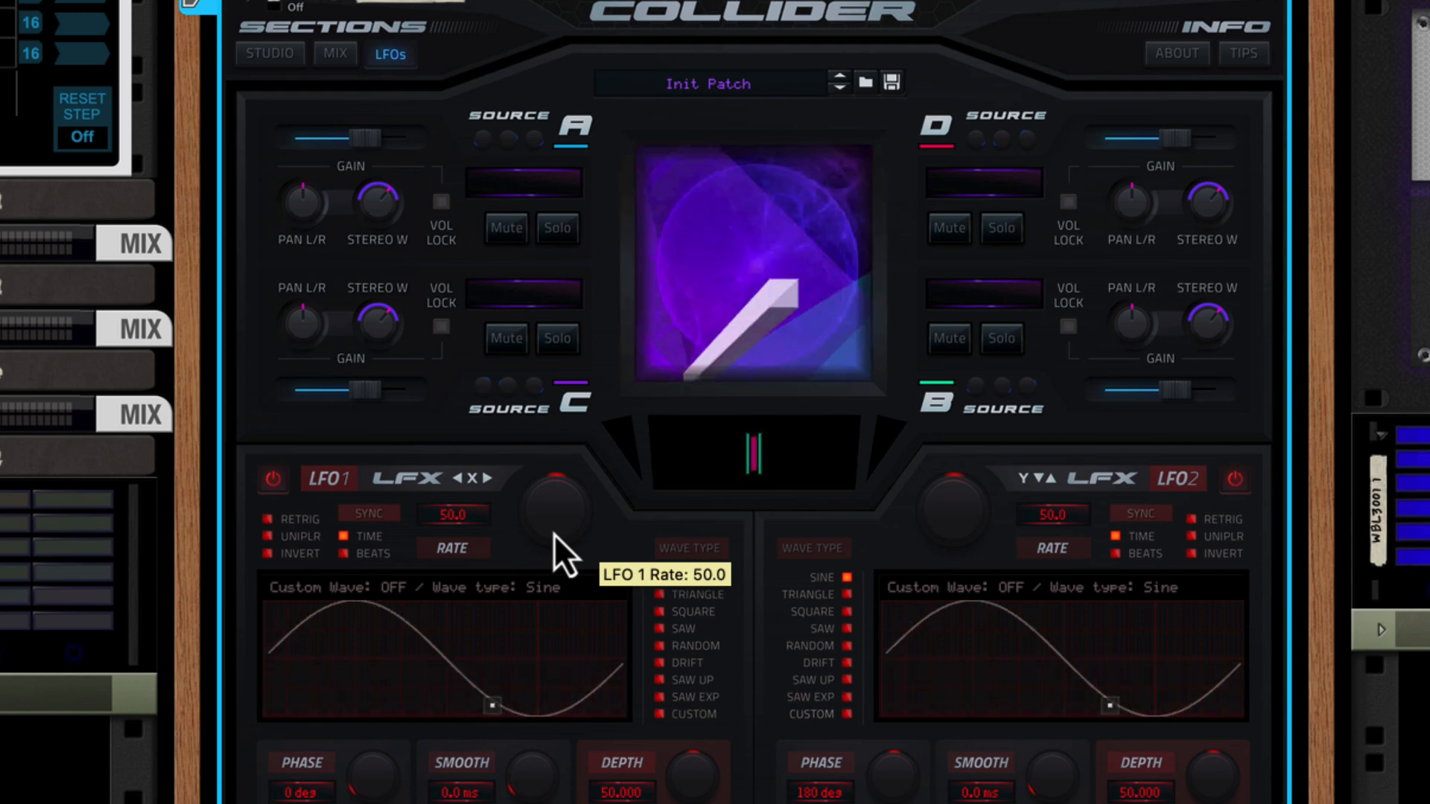
drag(561, 515, 385, 562)
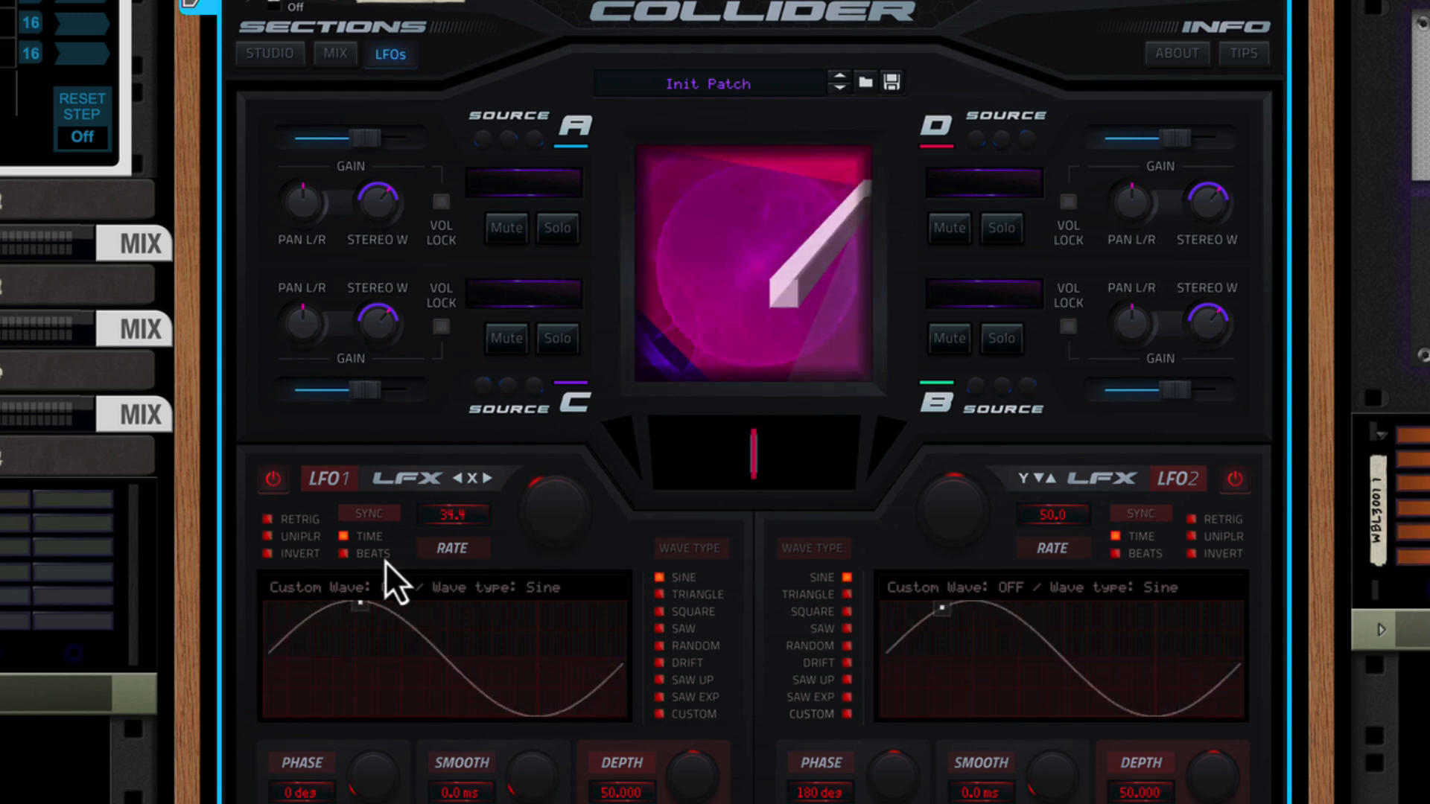
Sync both LFOs to beats and set each one's rate to 1/2
click(344, 555)
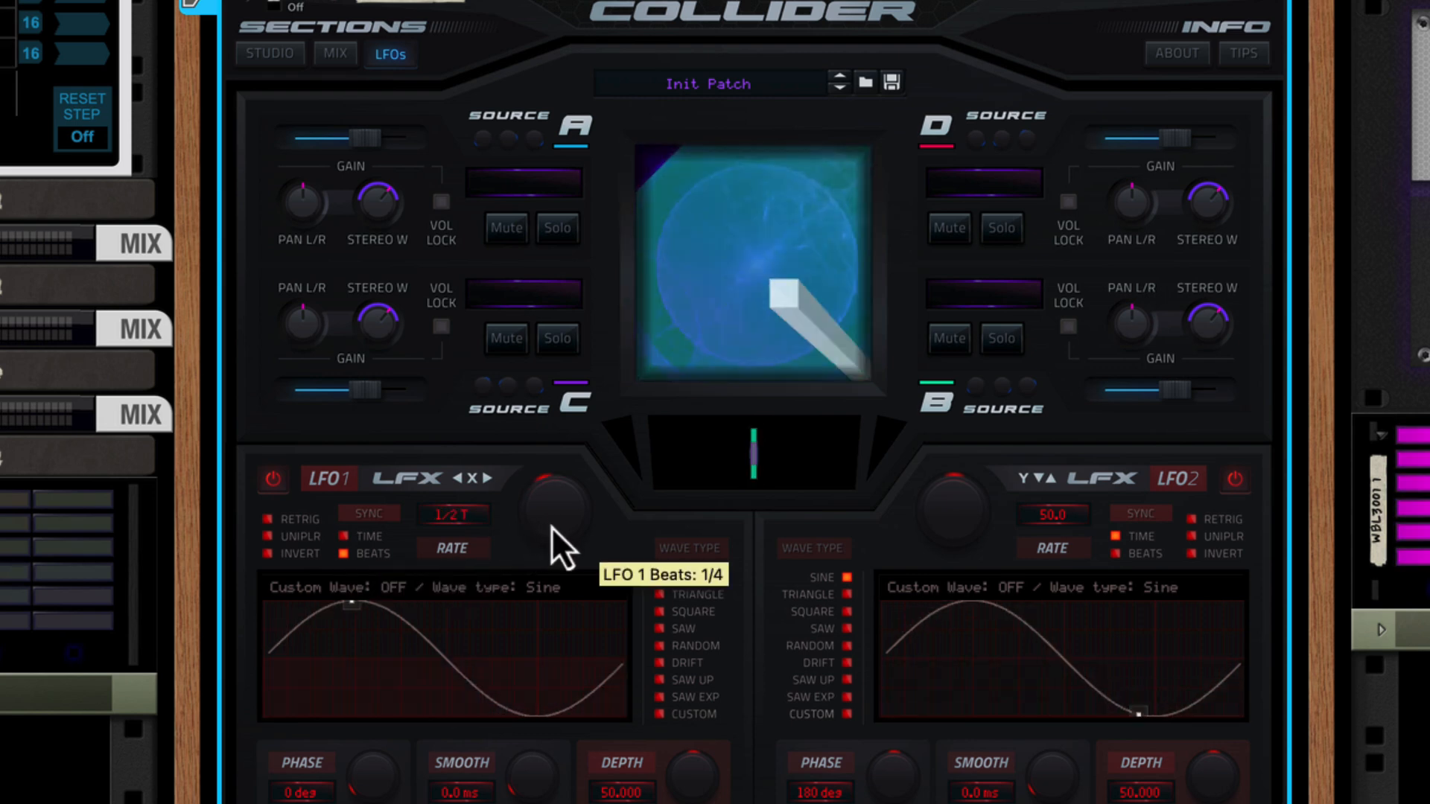
drag(551, 526, 551, 542)
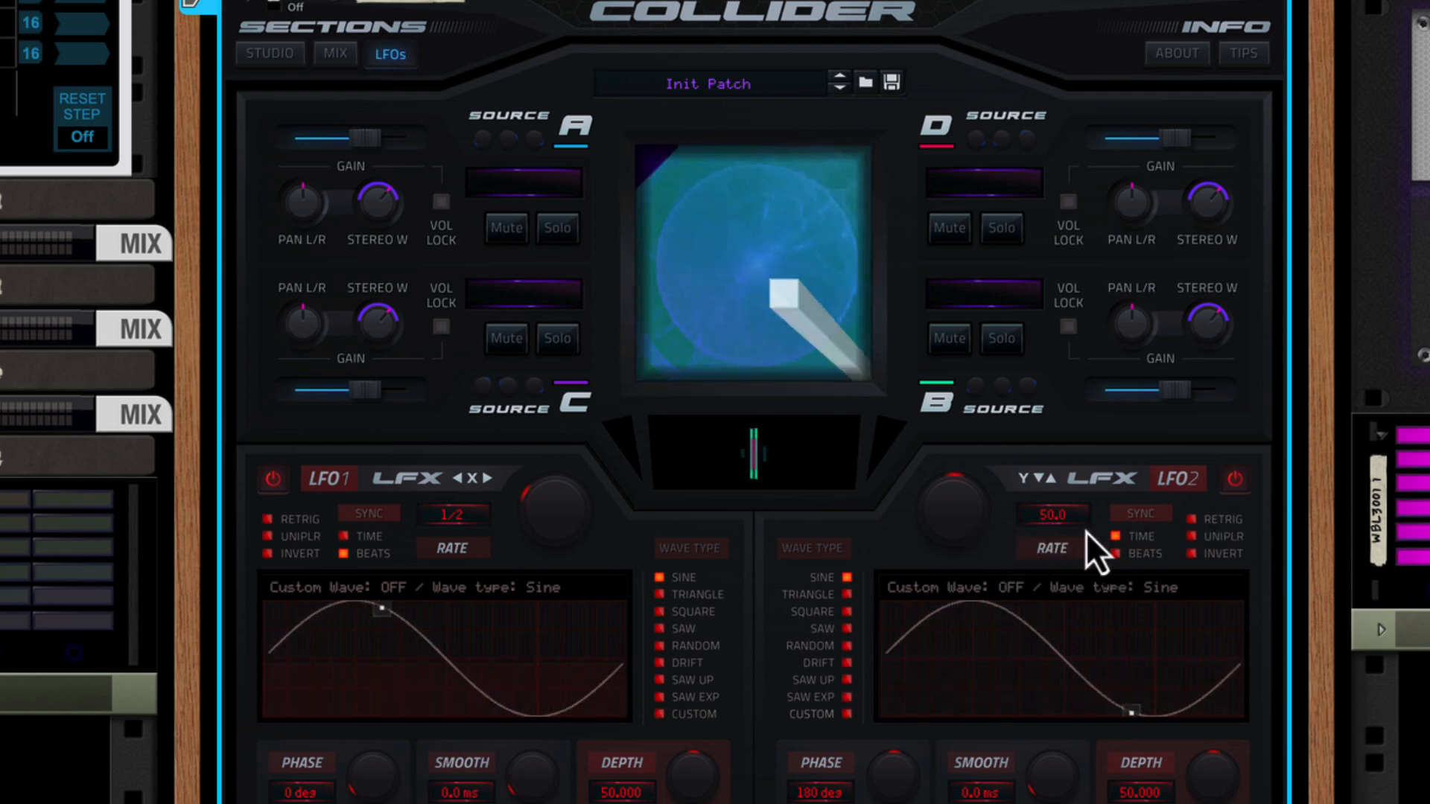
click(1118, 565)
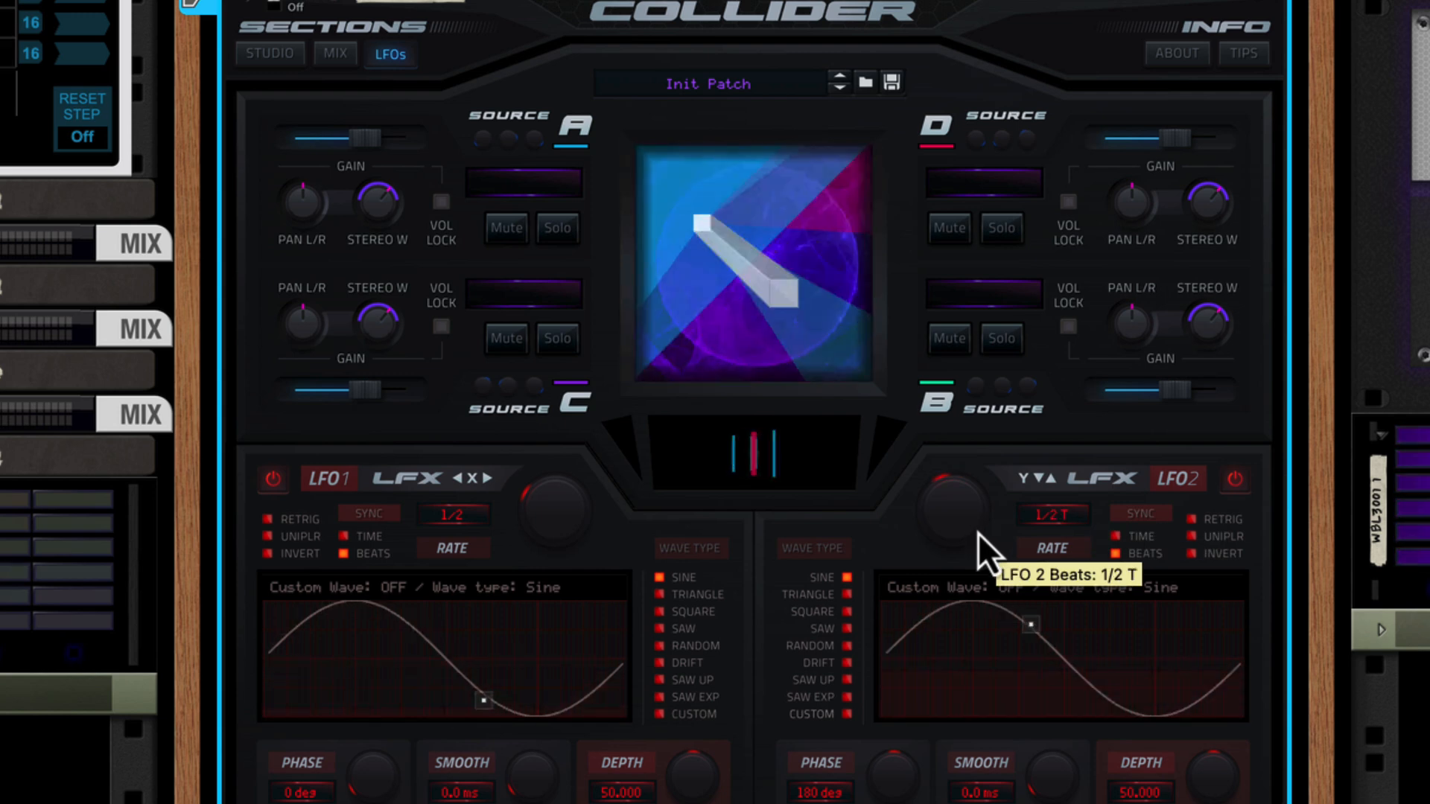
drag(969, 534, 940, 541)
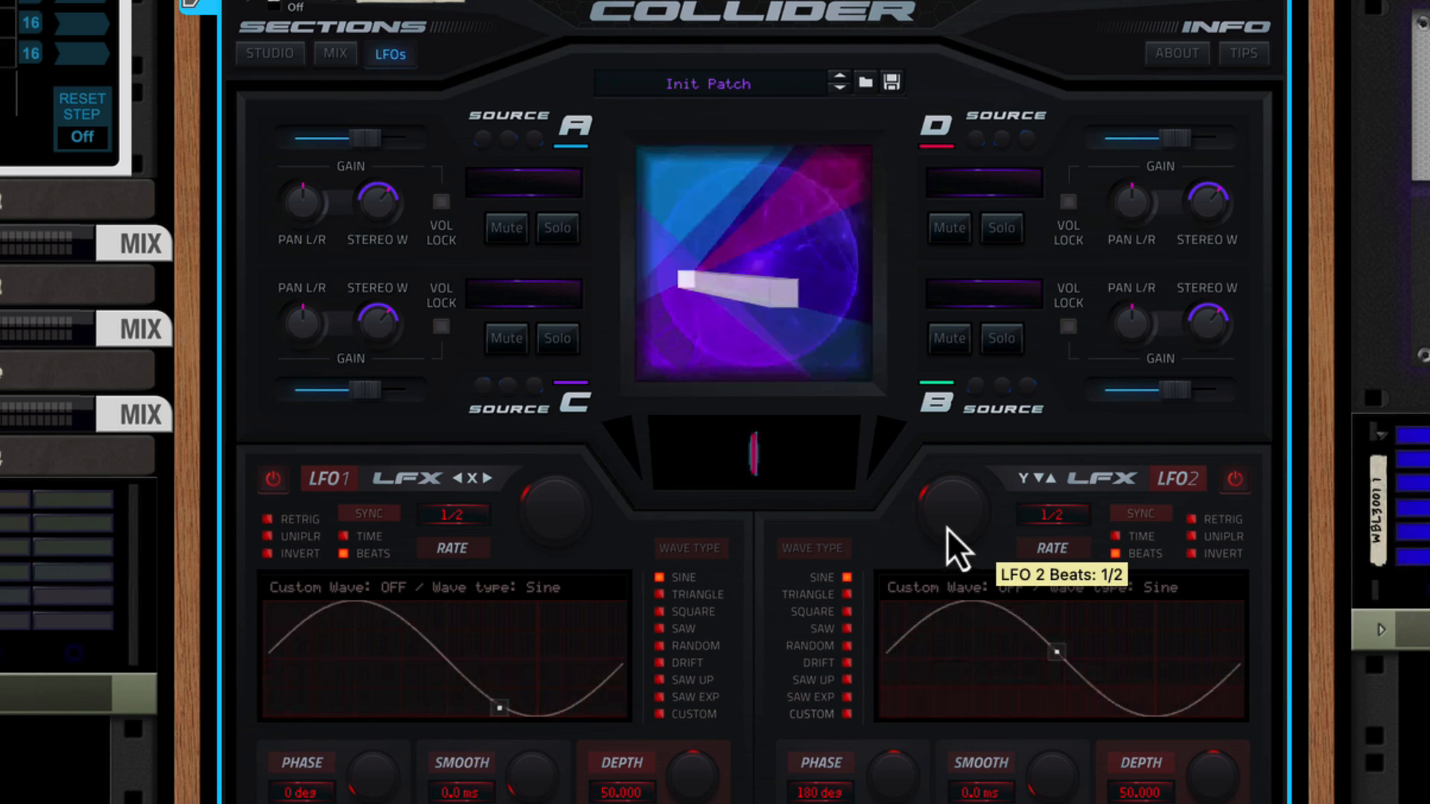
Solo Source A while raising its gain to 7.7 dB, and release the solo
click(558, 229)
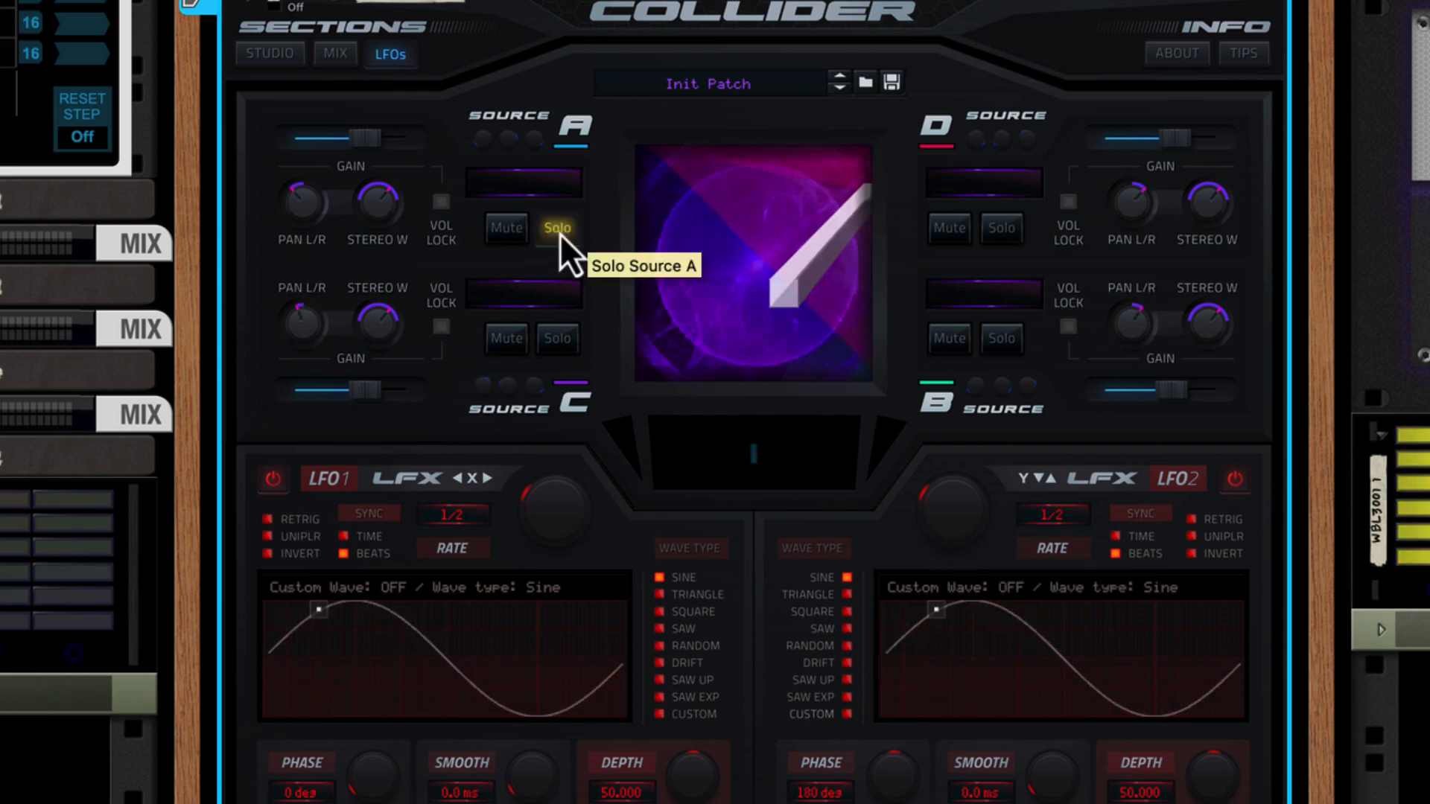
drag(365, 149, 379, 154)
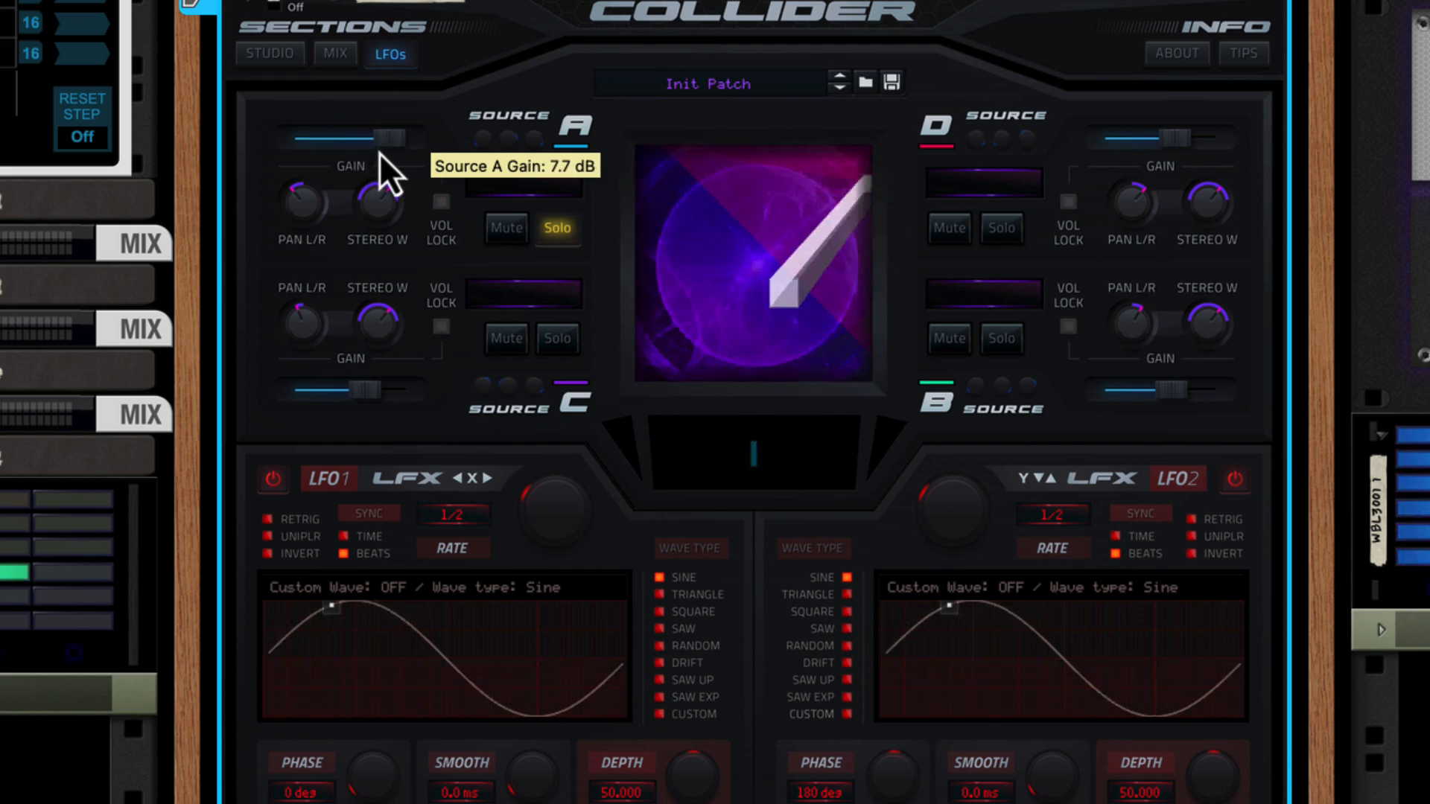
click(558, 231)
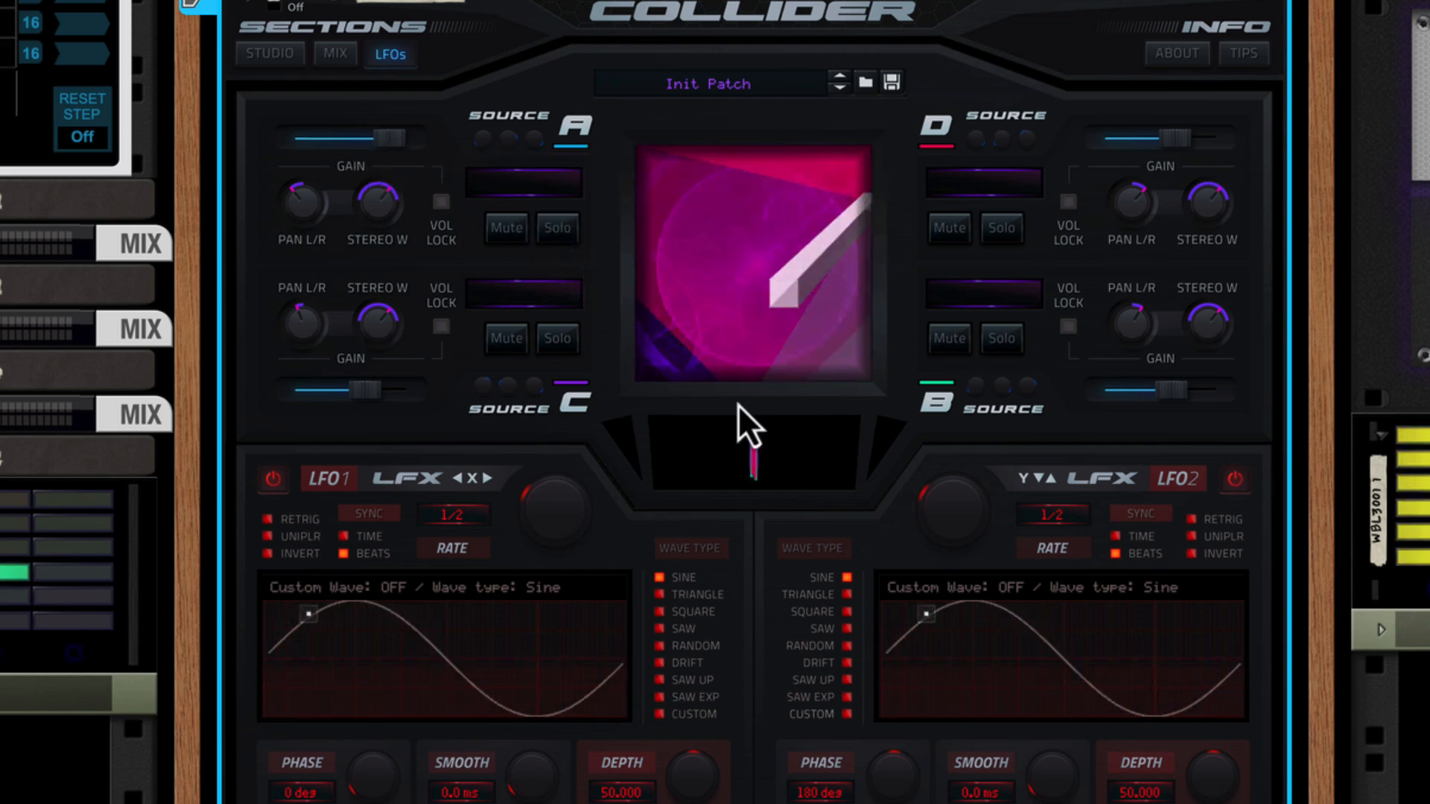